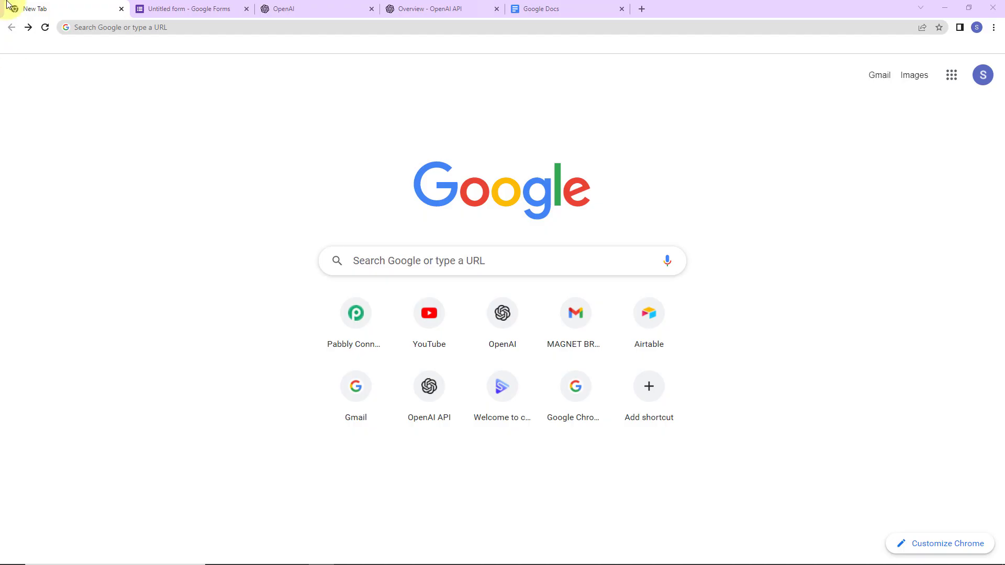
Go to pabbly.com/connect, sign in, and open the Pabbly Connect dashboard
{"action": "left_click", "coordinate": [236, 31]}
{"action": "type", "text": "pa"}
{"action": "key", "text": "Return"}
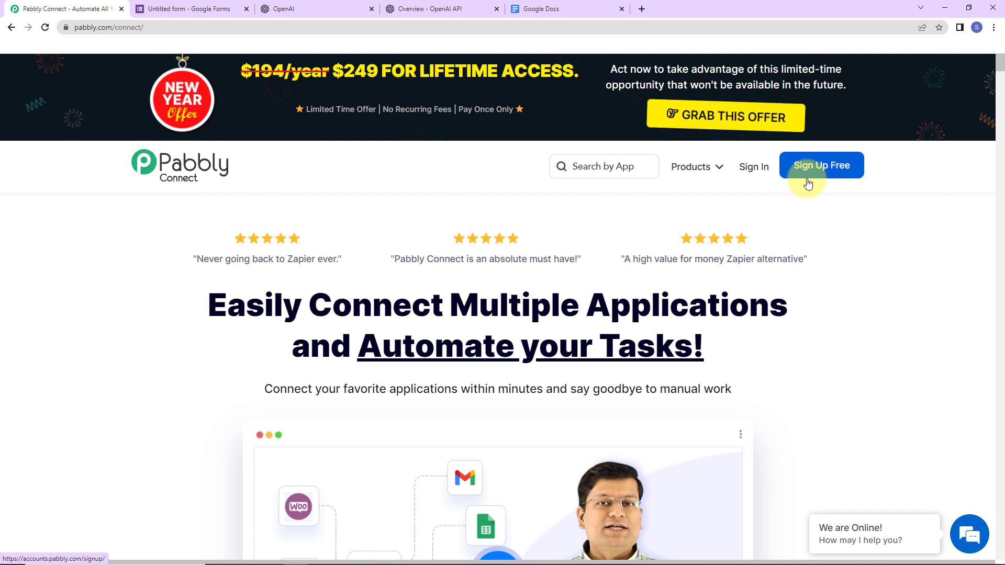
{"action": "left_click", "coordinate": [753, 168]}
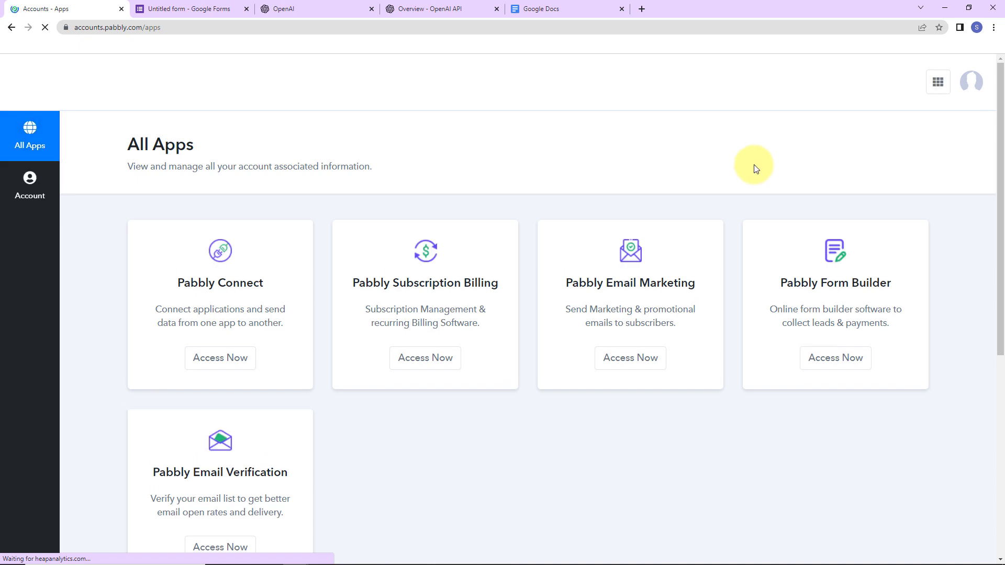
{"action": "left_click", "coordinate": [214, 358]}
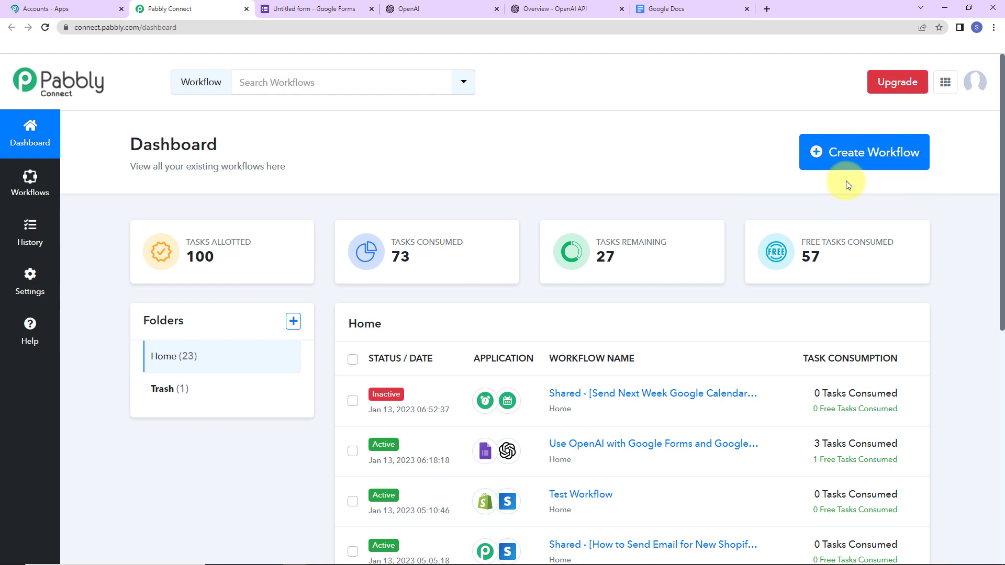
Start a new workflow, paste 'Use OpenAI with Google Forms and Google Docs' as its name, and create it
{"action": "left_click", "coordinate": [840, 157]}
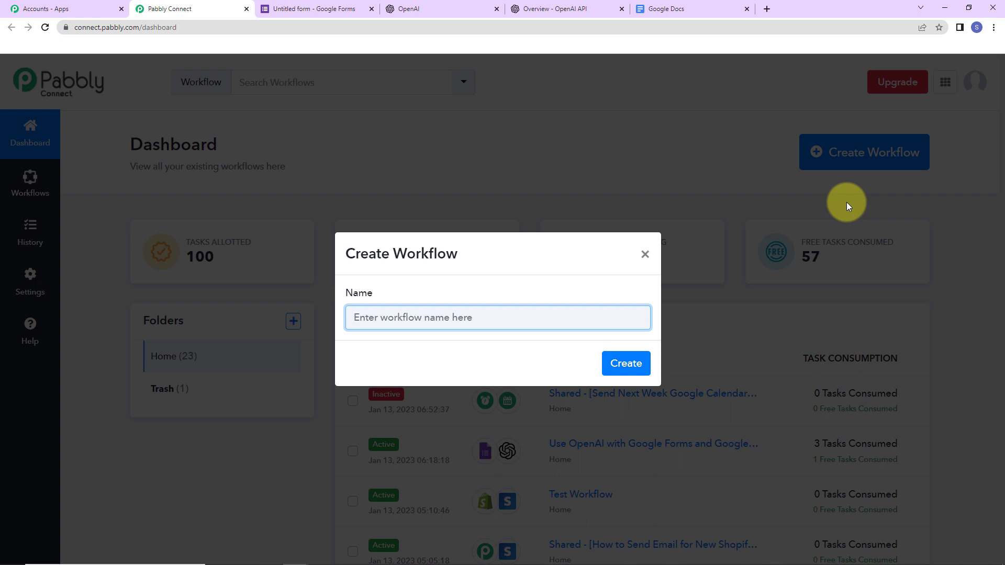
{"action": "type", "text": "Use OpenAI with Google Forms and Google Docs"}
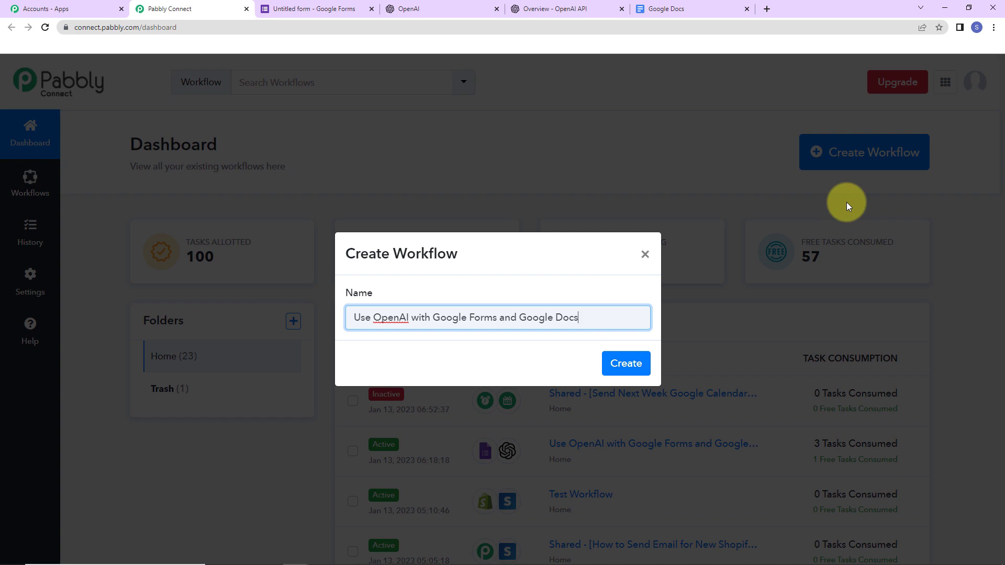
{"action": "left_click", "coordinate": [626, 363]}
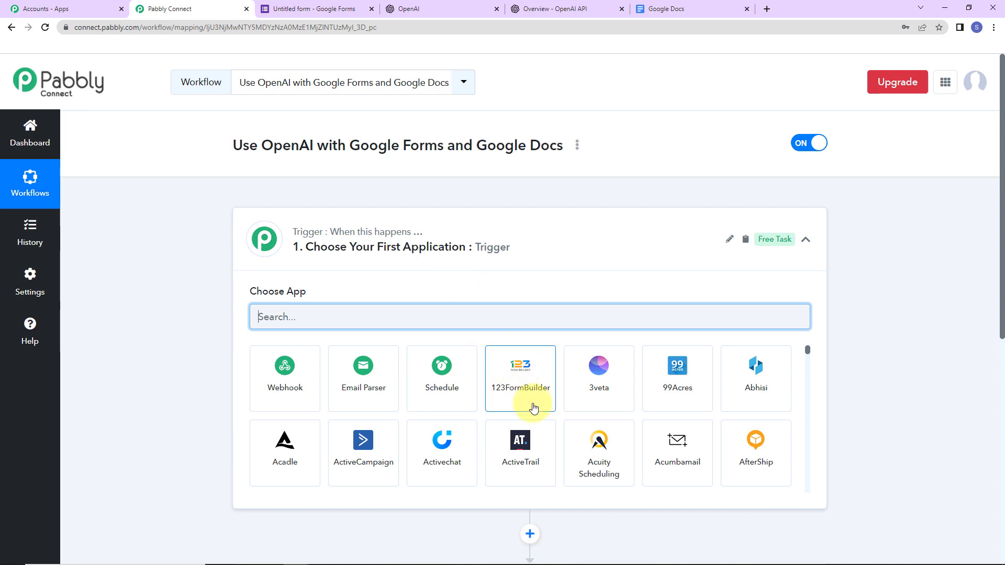
Set the workflow trigger to Google Forms with the New Response Received event
{"action": "scroll", "coordinate": [924, 421], "scroll_direction": "down", "scroll_amount": 2}
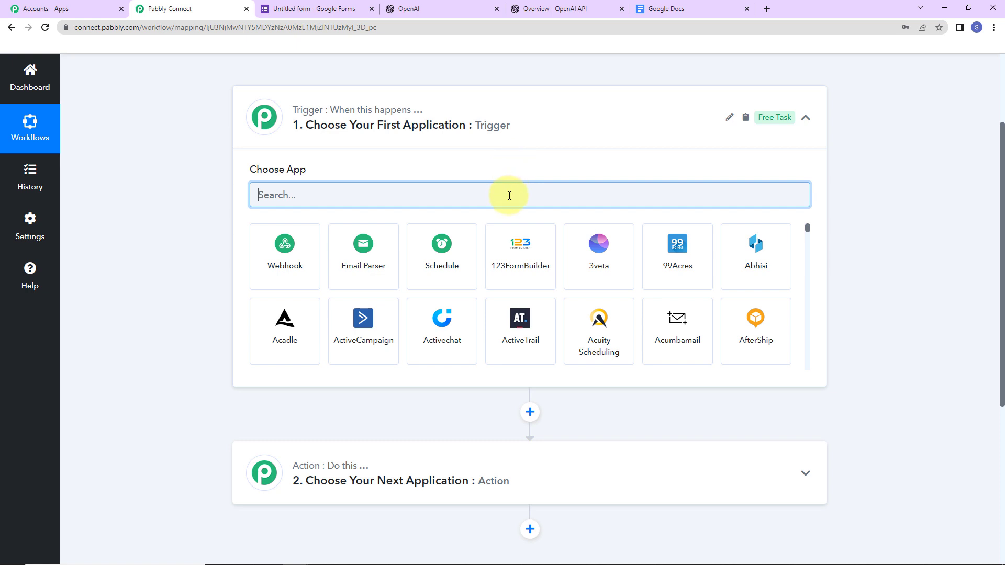
{"action": "type", "text": "google"}
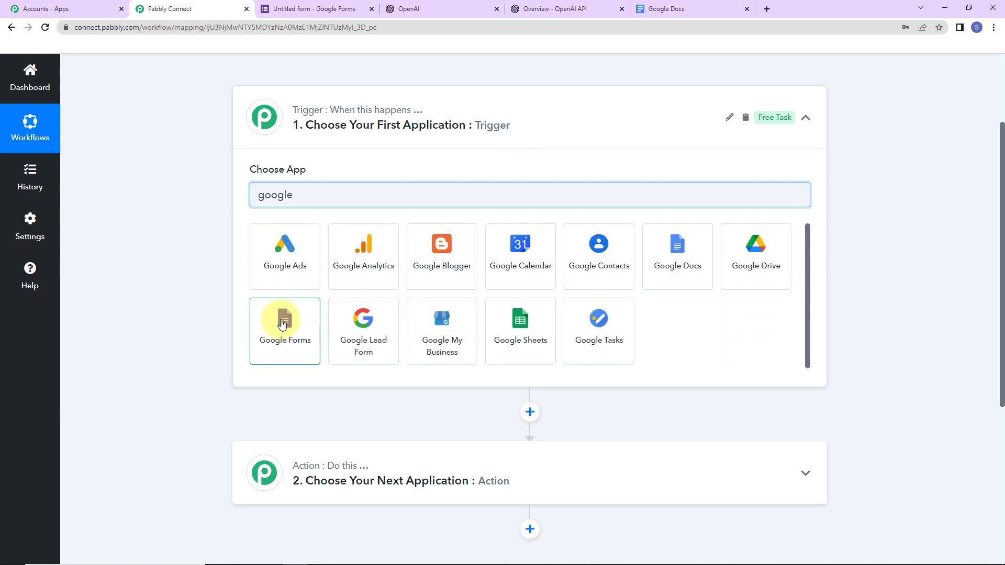
{"action": "left_click", "coordinate": [282, 325]}
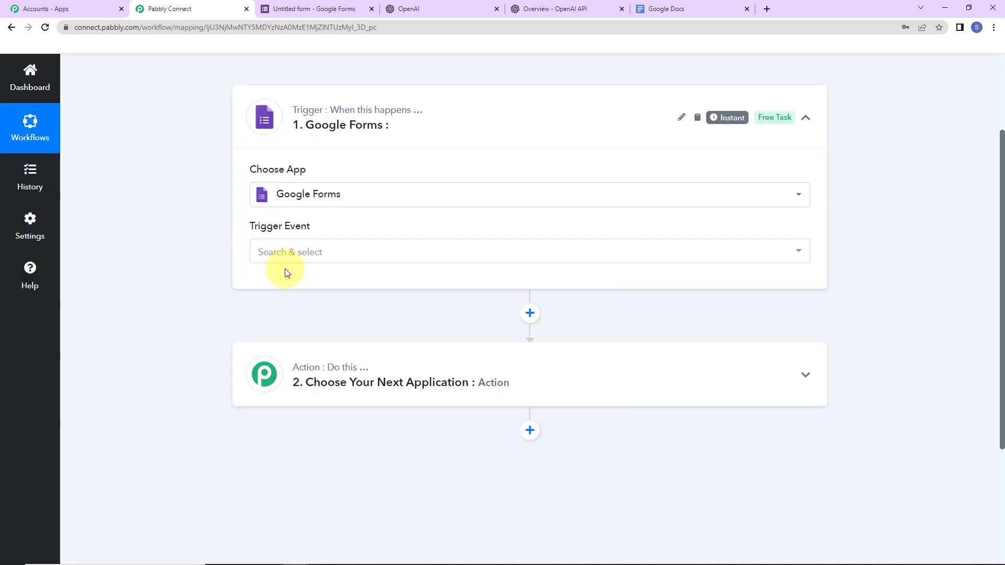
{"action": "left_click", "coordinate": [288, 259]}
{"action": "left_click", "coordinate": [292, 315]}
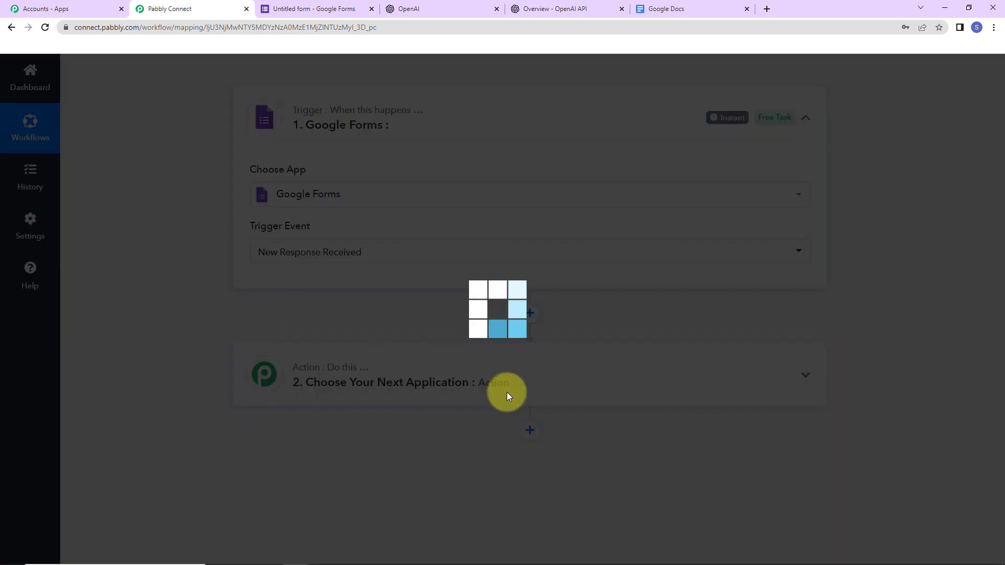
Copy the Google Forms trigger's webhook URL
{"action": "mouse_move", "coordinate": [730, 125]}
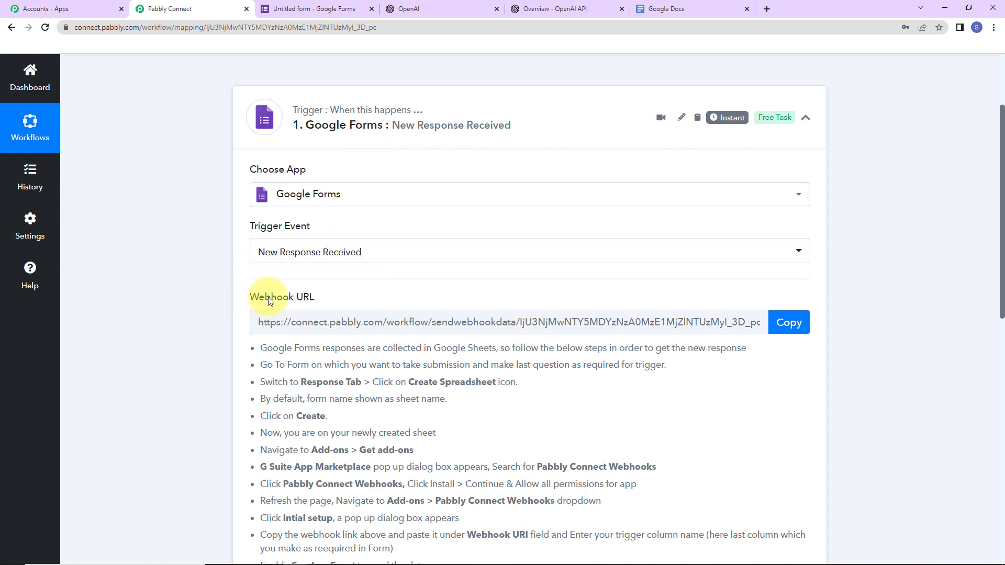
{"action": "left_click_drag", "start_coordinate": [251, 296], "coordinate": [348, 300]}
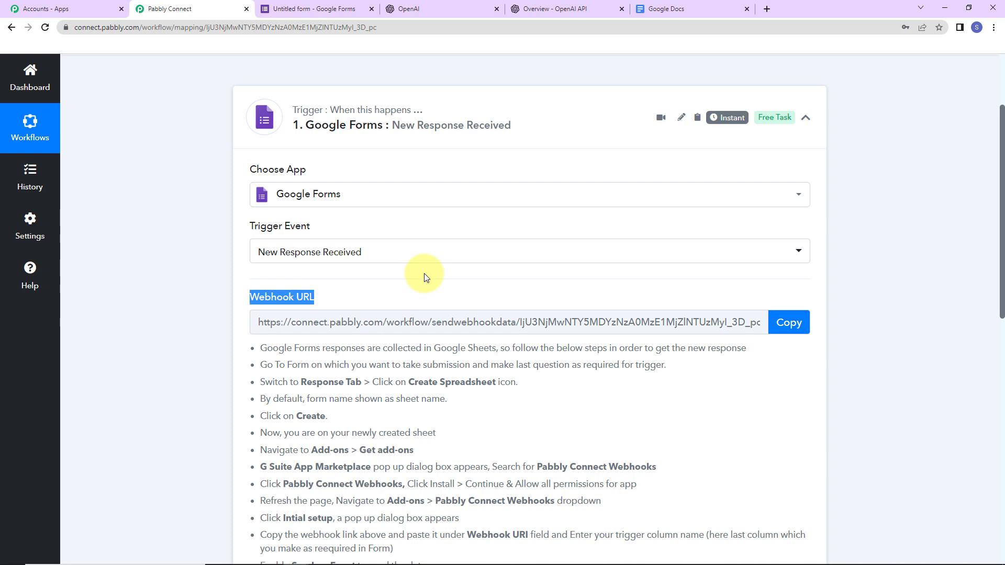
{"action": "left_click", "coordinate": [786, 322]}
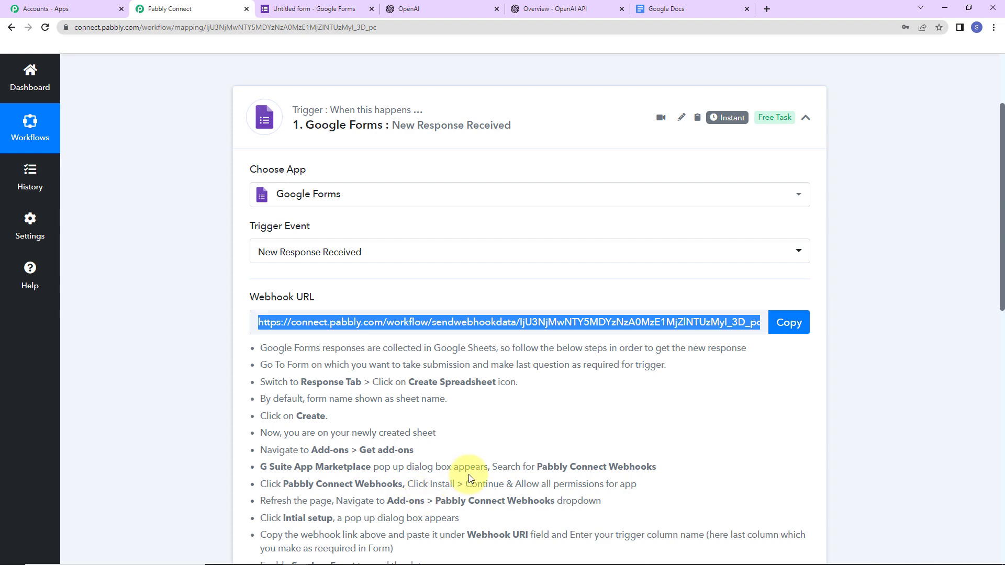
{"action": "scroll", "coordinate": [469, 474], "scroll_direction": "down", "scroll_amount": 5}
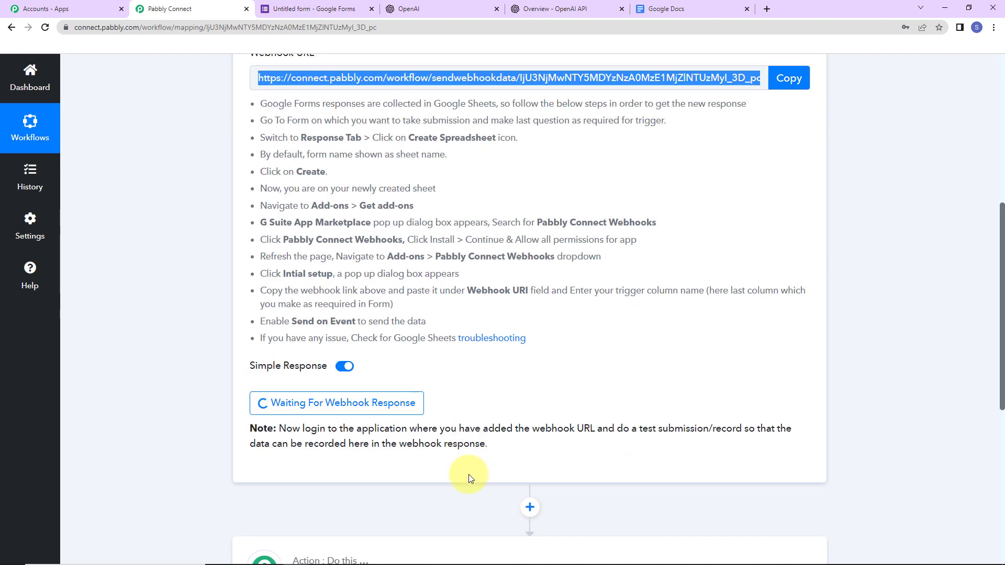
Mark the newsletter-topic paragraph question as required, then view the form's Responses page
{"action": "left_click", "coordinate": [292, 10]}
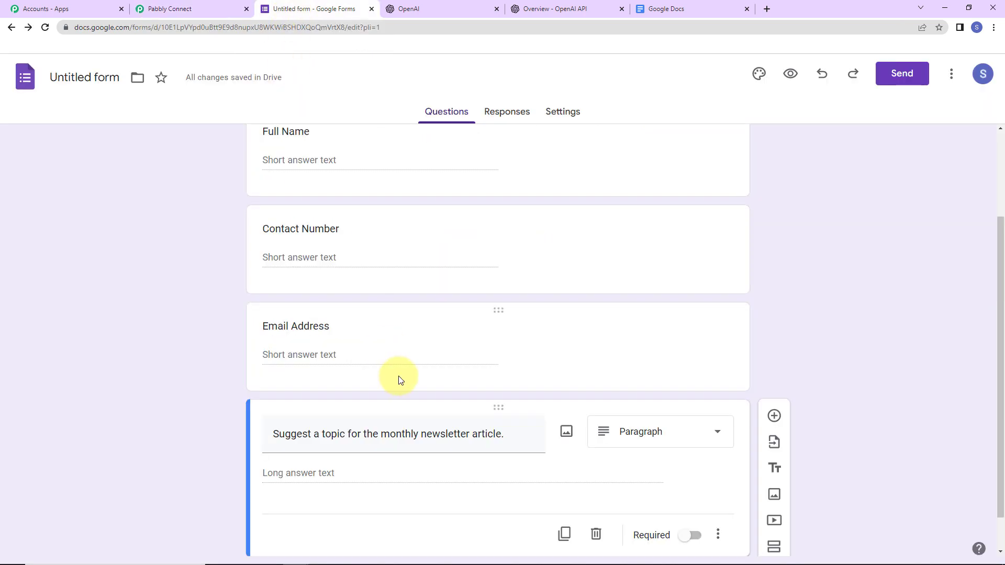
{"action": "scroll", "coordinate": [444, 265], "scroll_direction": "up", "scroll_amount": 2}
{"action": "scroll", "coordinate": [443, 266], "scroll_direction": "up", "scroll_amount": 1}
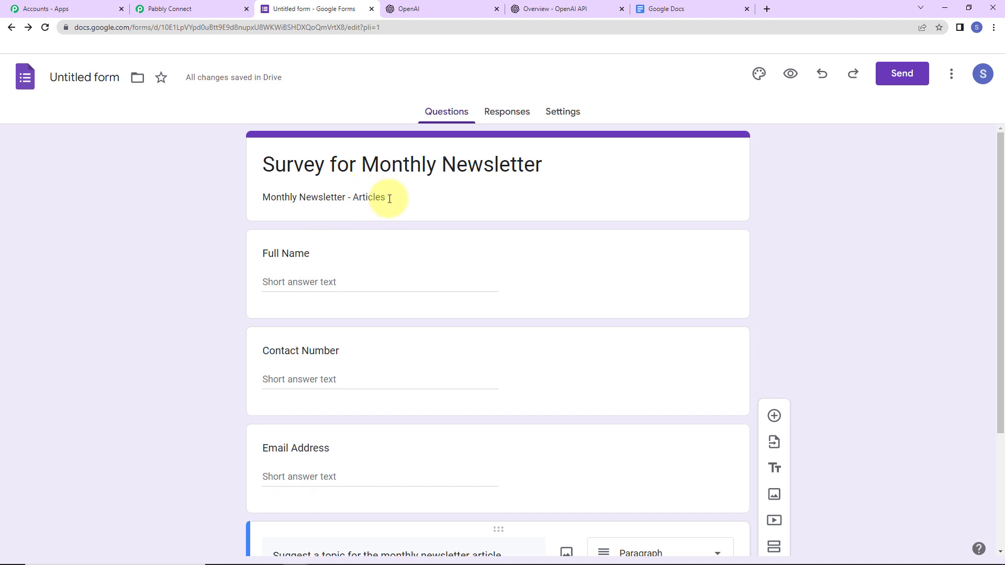
{"action": "scroll", "coordinate": [350, 256], "scroll_direction": "down", "scroll_amount": 2}
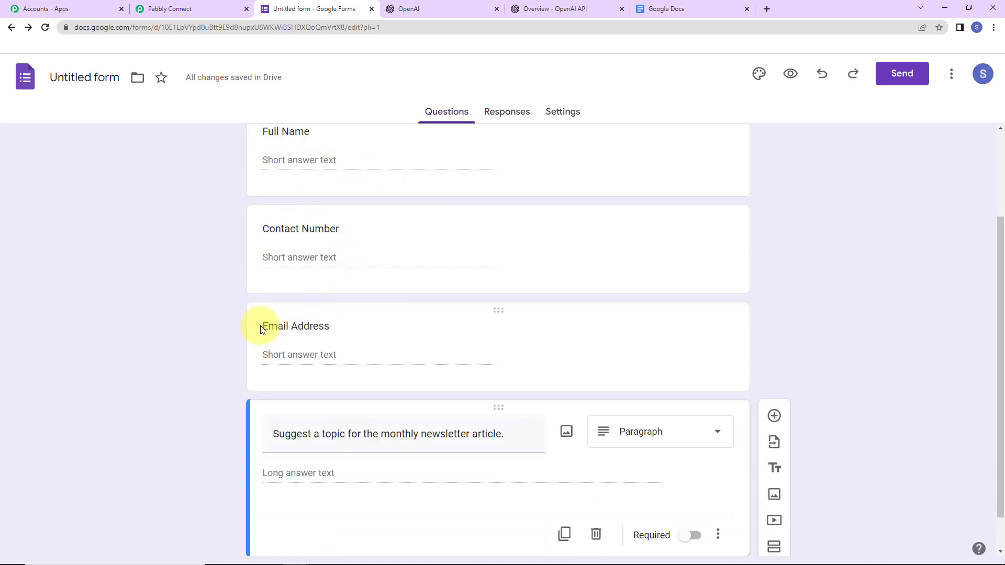
{"action": "scroll", "coordinate": [374, 305], "scroll_direction": "down", "scroll_amount": 1}
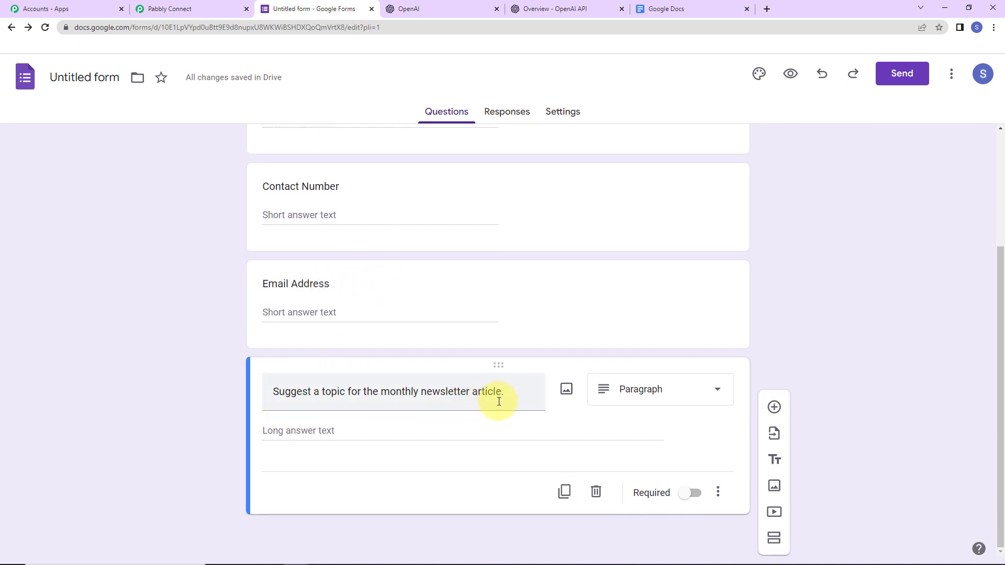
{"action": "scroll", "coordinate": [451, 265], "scroll_direction": "up", "scroll_amount": 3}
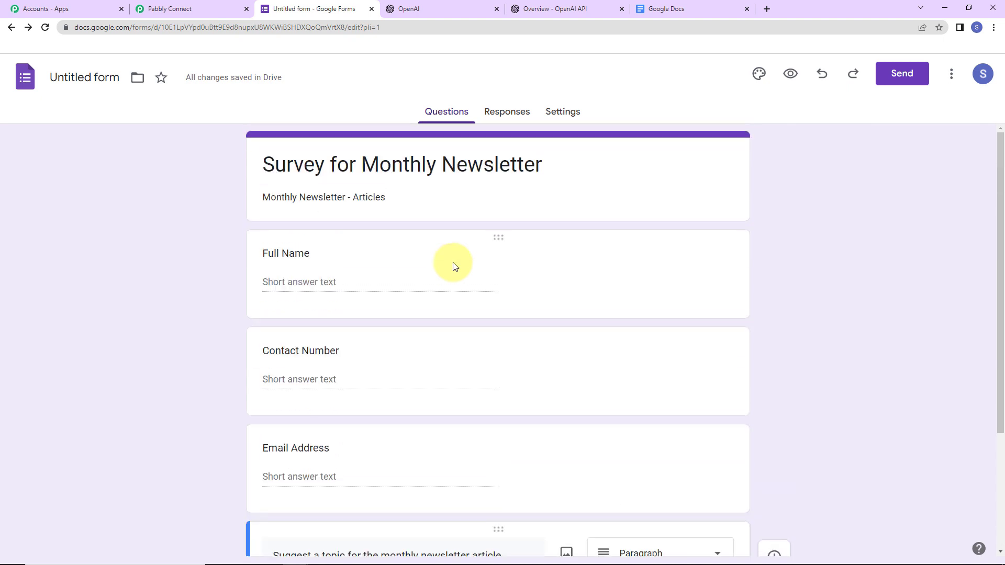
{"action": "scroll", "coordinate": [454, 265], "scroll_direction": "down", "scroll_amount": 3}
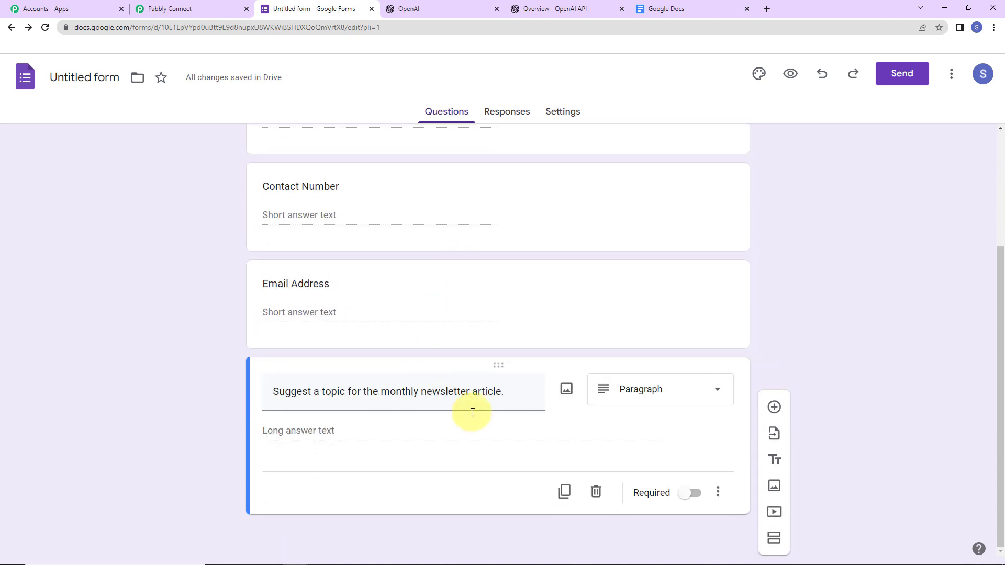
{"action": "left_click", "coordinate": [692, 494]}
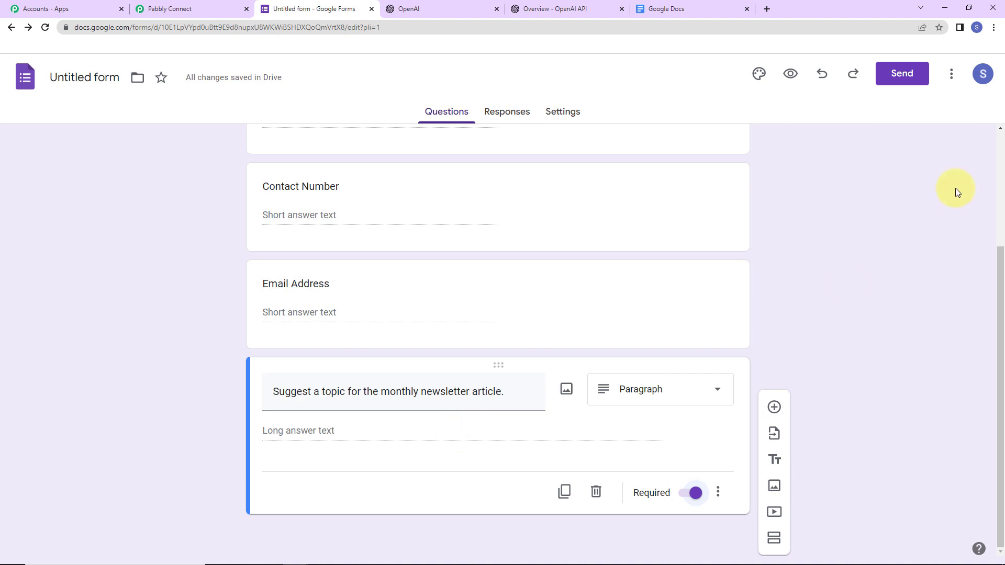
{"action": "left_click", "coordinate": [510, 112]}
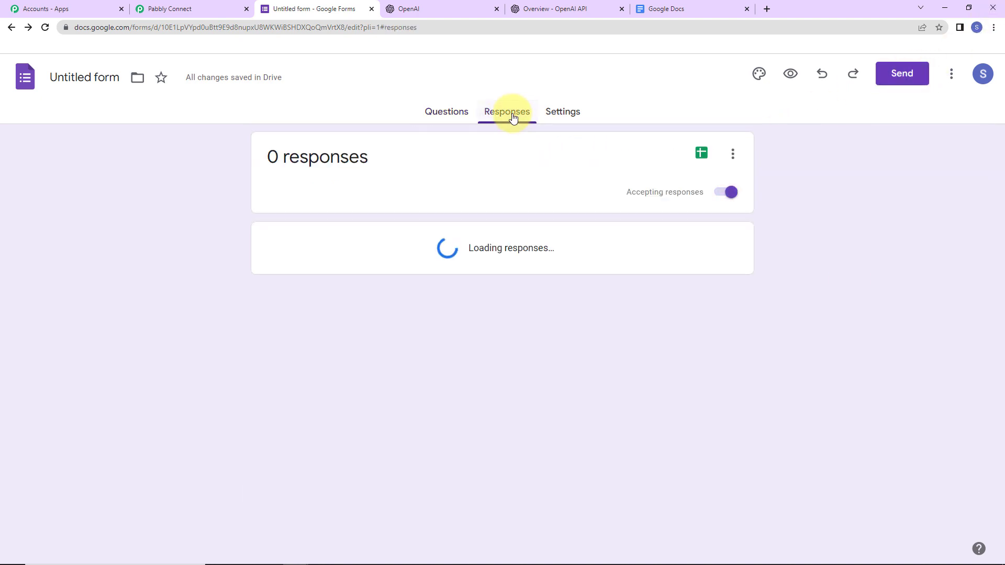
Link responses to a newly created spreadsheet and open Untitled form (Responses) in Sheets
{"action": "left_click", "coordinate": [734, 160]}
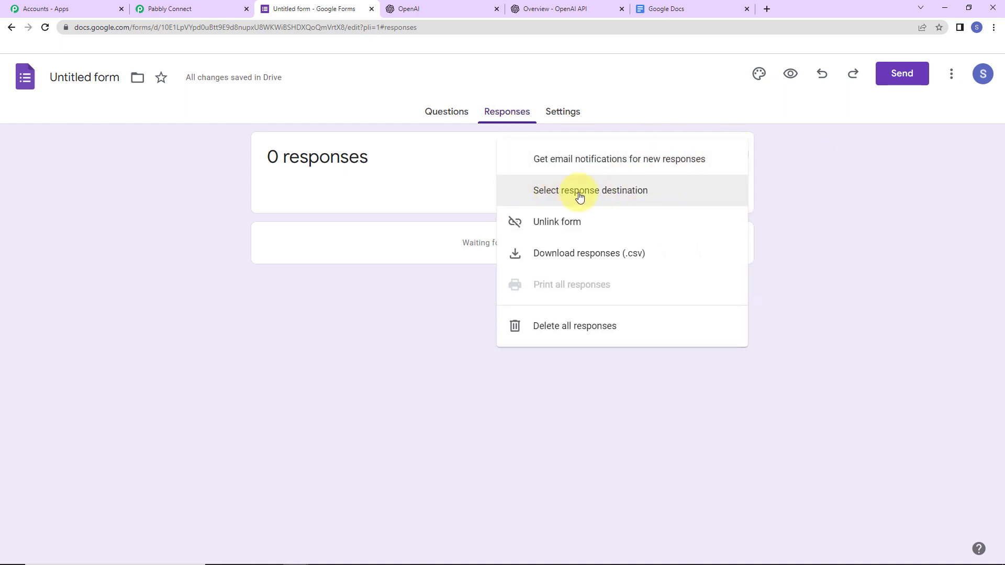
{"action": "left_click", "coordinate": [620, 197]}
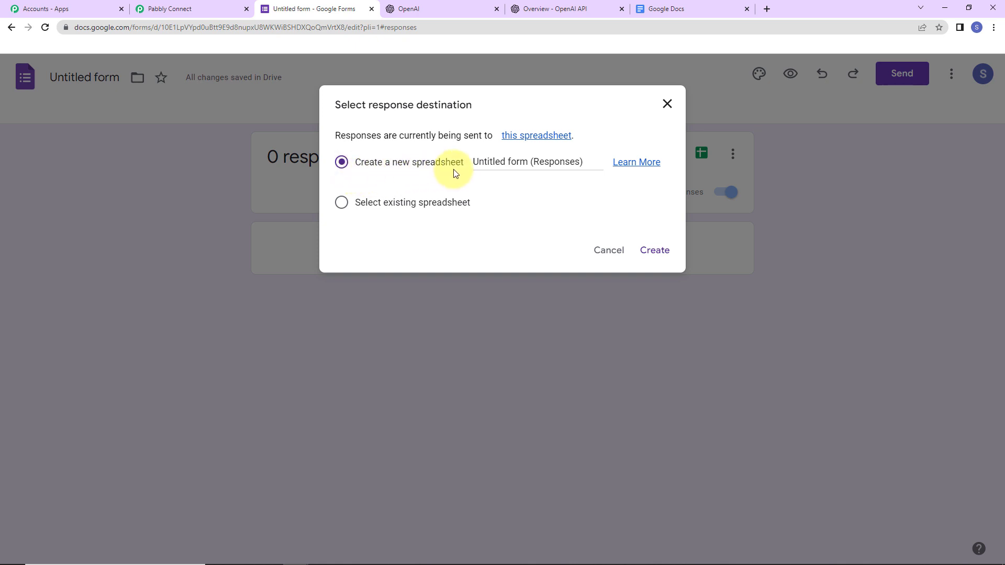
{"action": "left_click", "coordinate": [651, 255]}
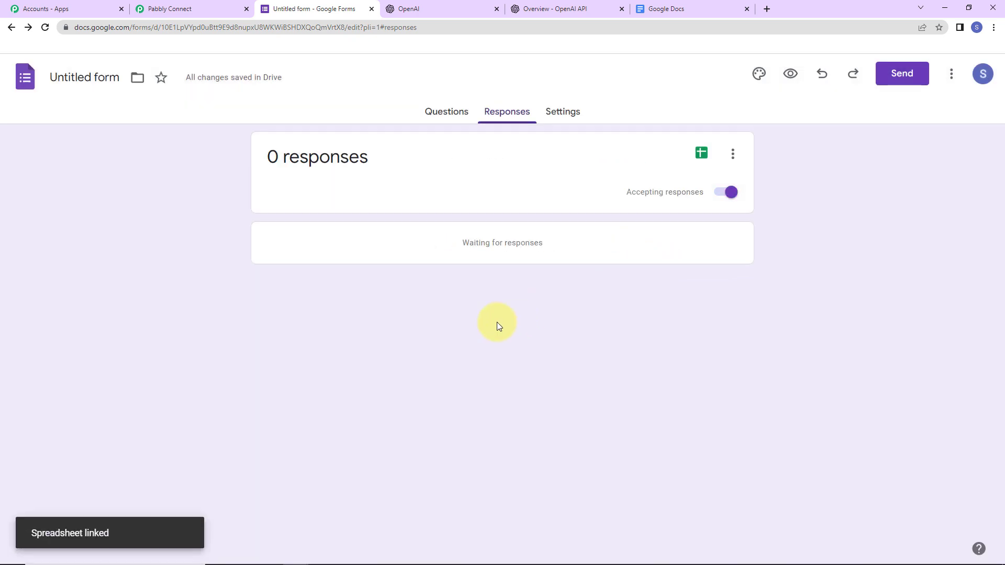
{"action": "left_click", "coordinate": [701, 153]}
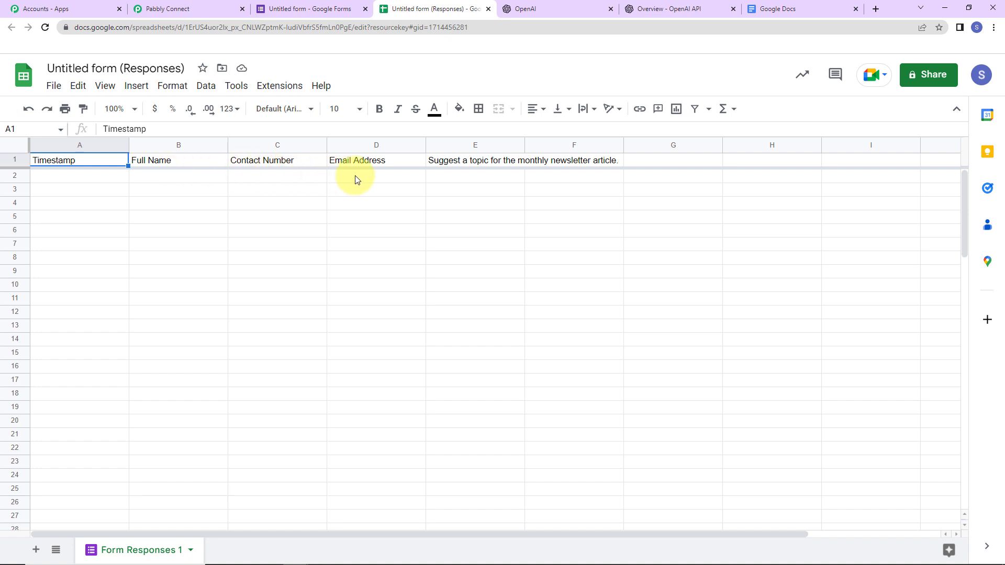
Fit column E to its header and format header cells A1:E1 bold, size 12, light blue fill
{"action": "left_click_drag", "start_coordinate": [524, 140], "coordinate": [524, 139]}
{"action": "double_click", "coordinate": [523, 140]}
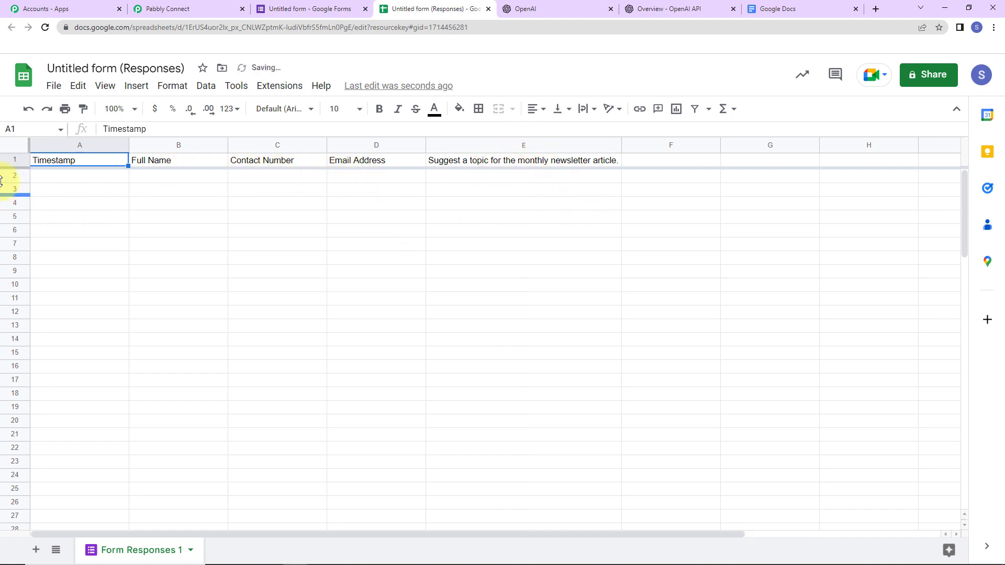
{"action": "left_click", "coordinate": [21, 161]}
{"action": "left_click", "coordinate": [46, 162]}
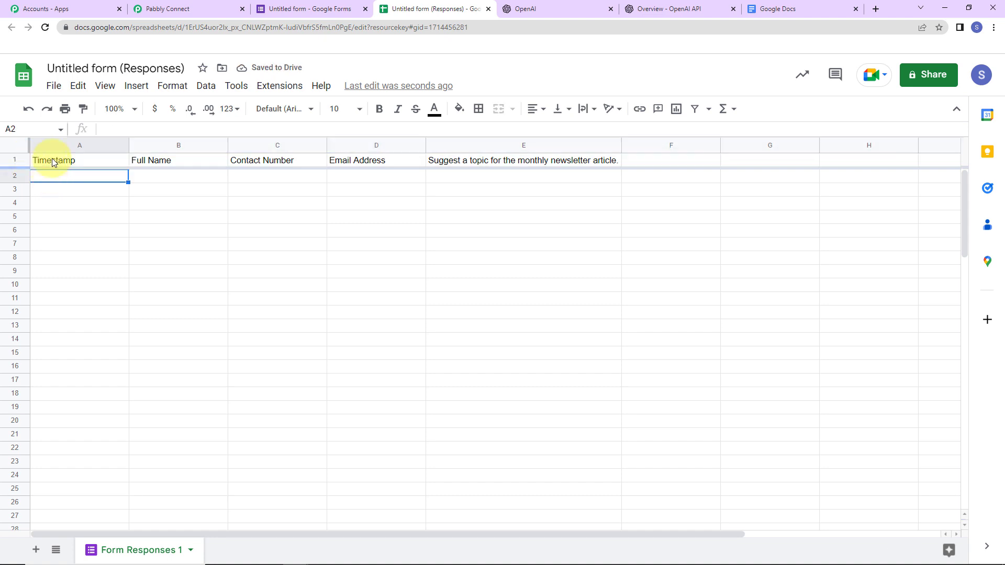
{"action": "left_click", "coordinate": [477, 166], "text": "shift"}
{"action": "left_click", "coordinate": [378, 110]}
{"action": "left_click", "coordinate": [365, 112]}
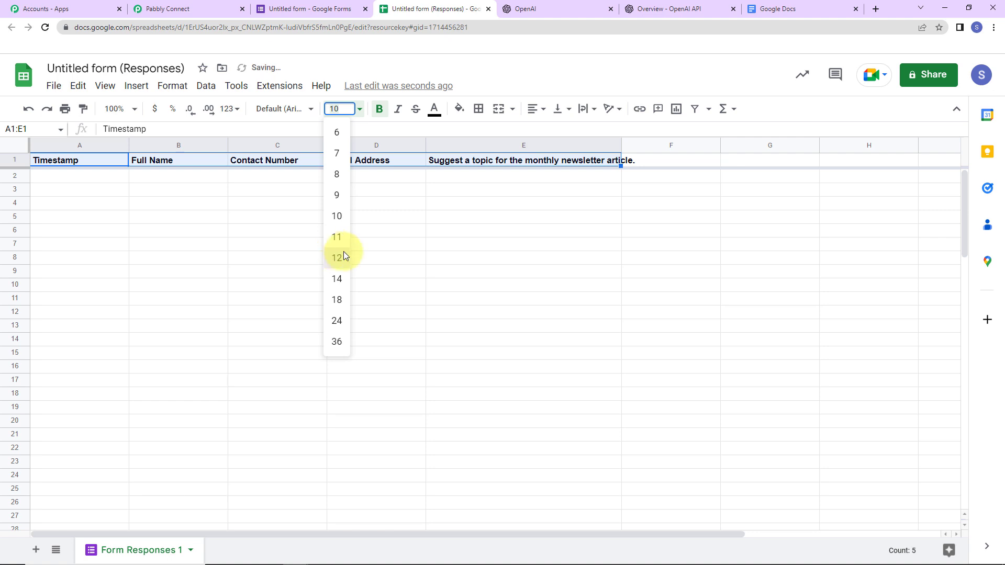
{"action": "left_click", "coordinate": [337, 256]}
{"action": "left_click", "coordinate": [460, 109]}
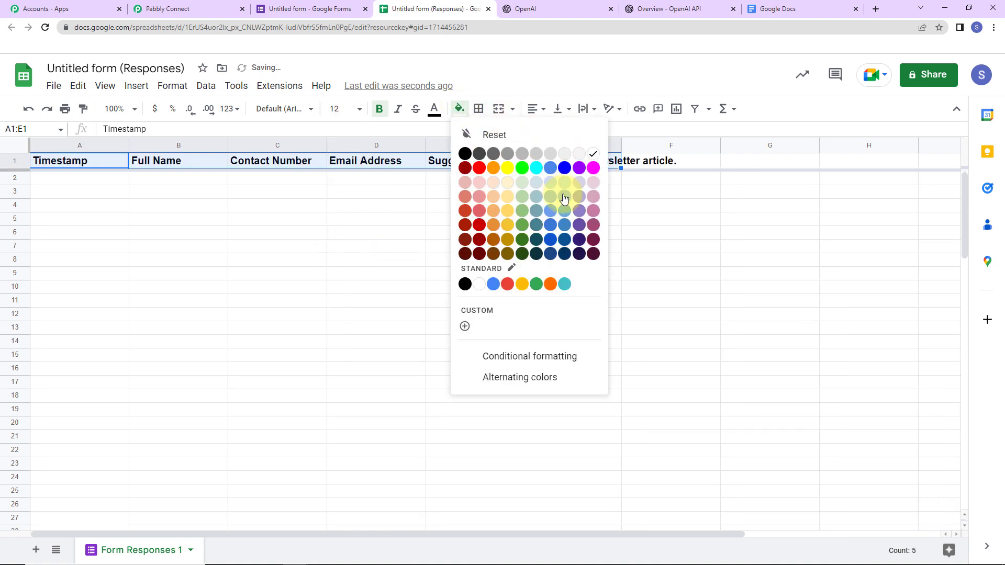
{"action": "left_click", "coordinate": [564, 197]}
Widen columns D and E to fit their headers, then return to the form's Responses page
{"action": "left_click", "coordinate": [558, 247]}
{"action": "left_click_drag", "start_coordinate": [621, 142], "coordinate": [680, 141]}
{"action": "left_click", "coordinate": [729, 218]}
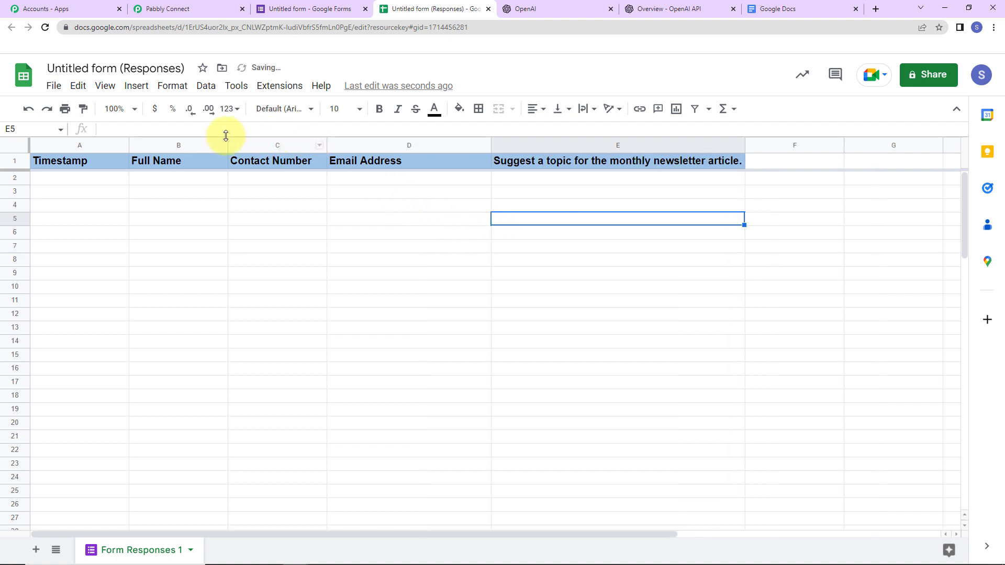
{"action": "left_click", "coordinate": [302, 10]}
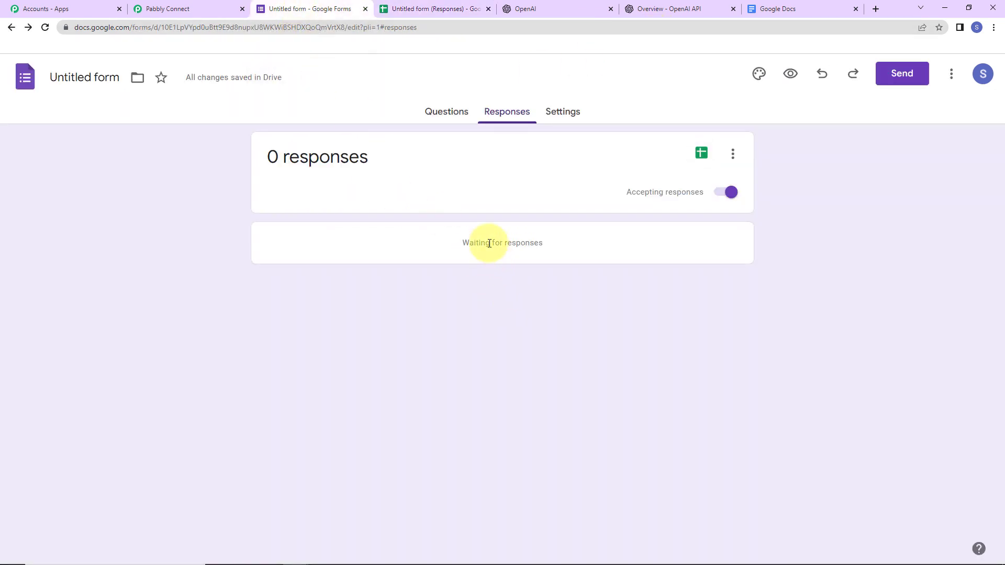
In the form preview, autofill the full name, contact number and email, capitalising the name
{"action": "left_click", "coordinate": [790, 75]}
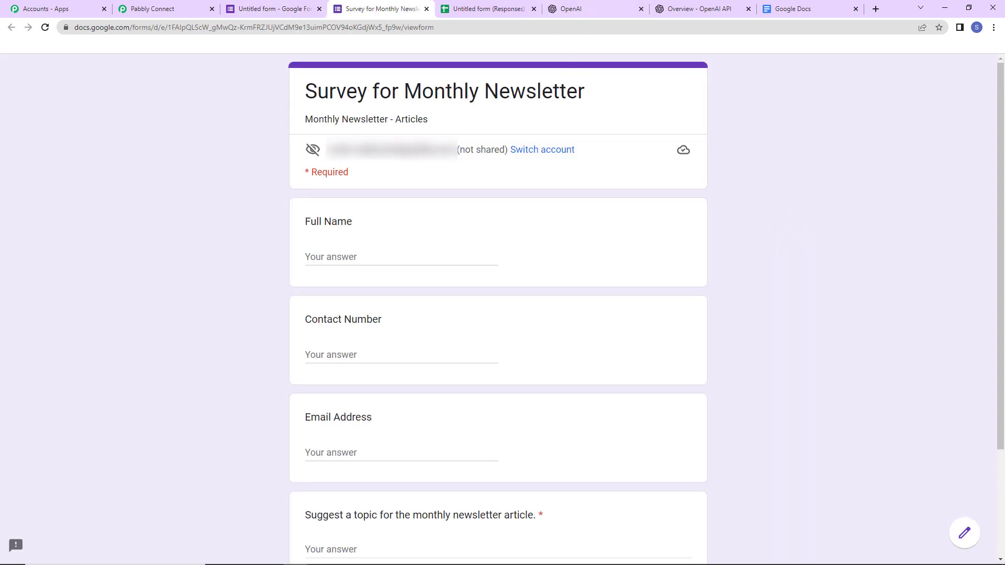
{"action": "left_click", "coordinate": [401, 264]}
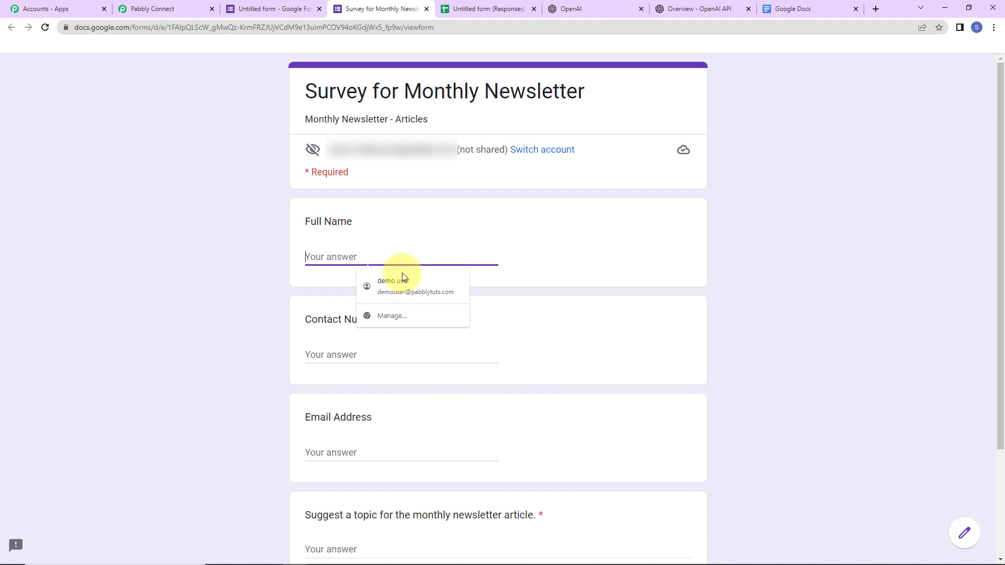
{"action": "left_click", "coordinate": [404, 285]}
{"action": "left_click", "coordinate": [310, 256]}
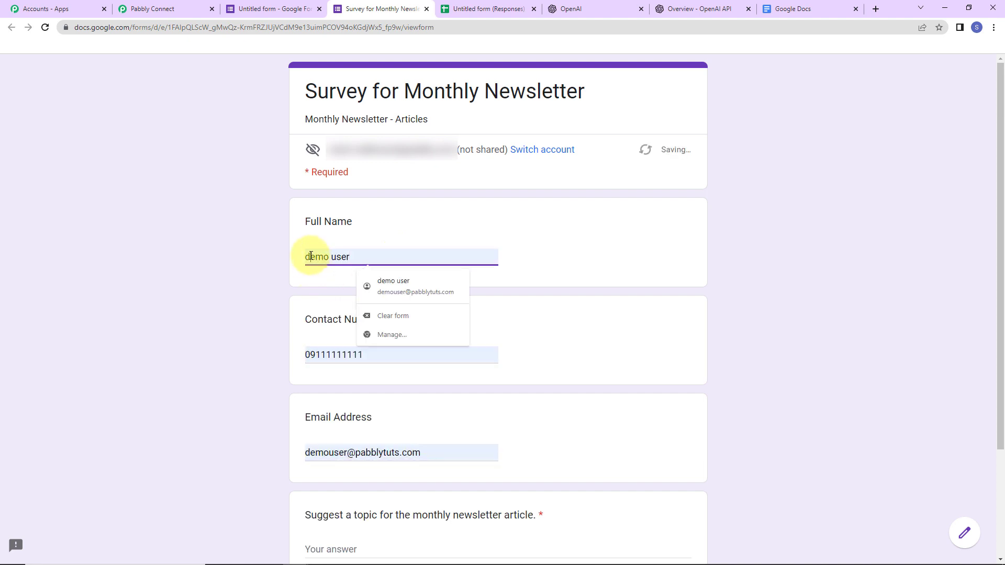
{"action": "key", "text": "BackSpace"}
{"action": "type", "text": "D"}
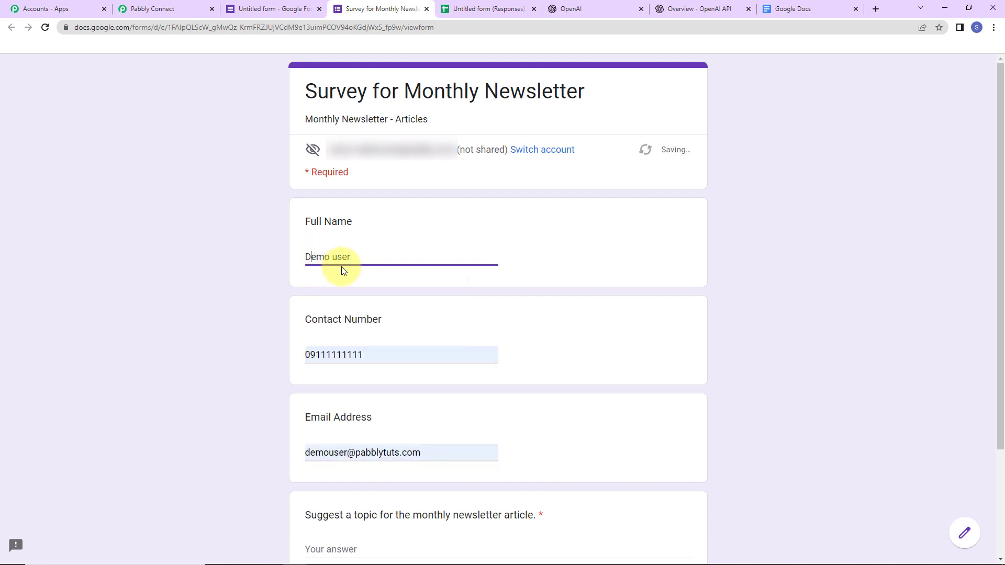
{"action": "left_click", "coordinate": [338, 256]}
{"action": "key", "text": "BackSpace"}
{"action": "type", "text": "U"}
{"action": "left_click", "coordinate": [242, 308]}
Enter the topic 'Marketing strategies to enhance Instagram Reach' and submit the test response
{"action": "scroll", "coordinate": [492, 374], "scroll_direction": "down", "scroll_amount": 3}
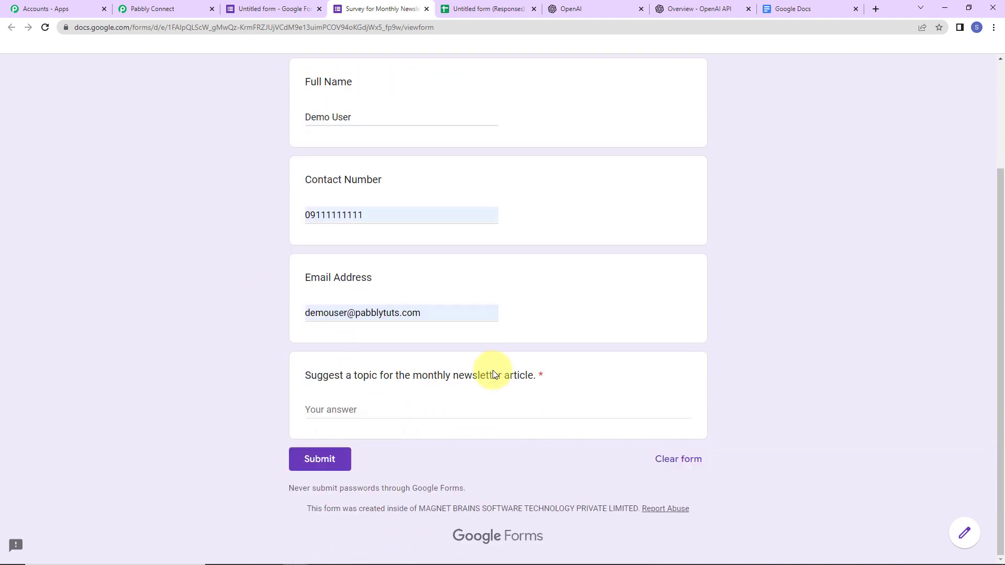
{"action": "left_click", "coordinate": [351, 406]}
{"action": "type", "text": "M"}
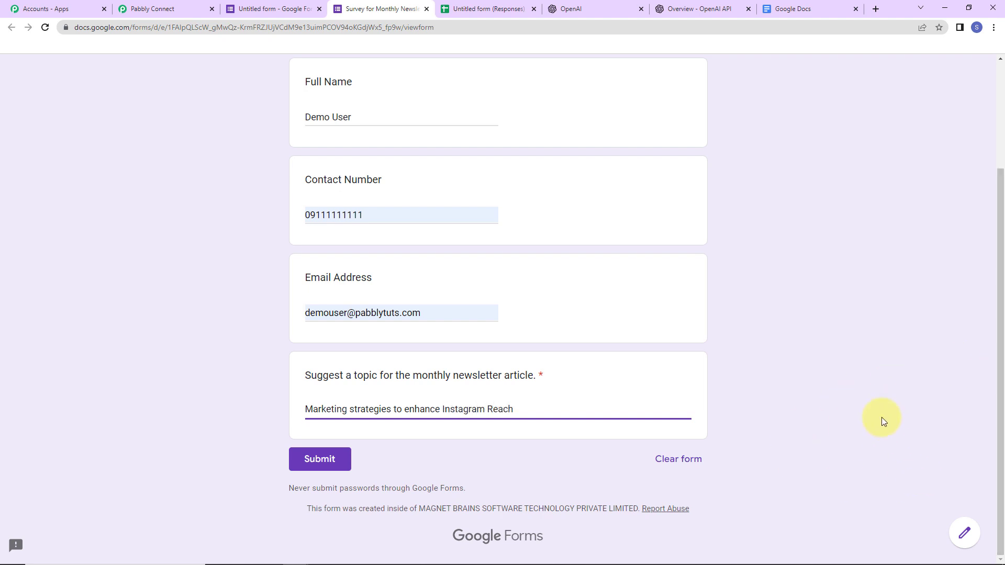
{"action": "left_click", "coordinate": [320, 460]}
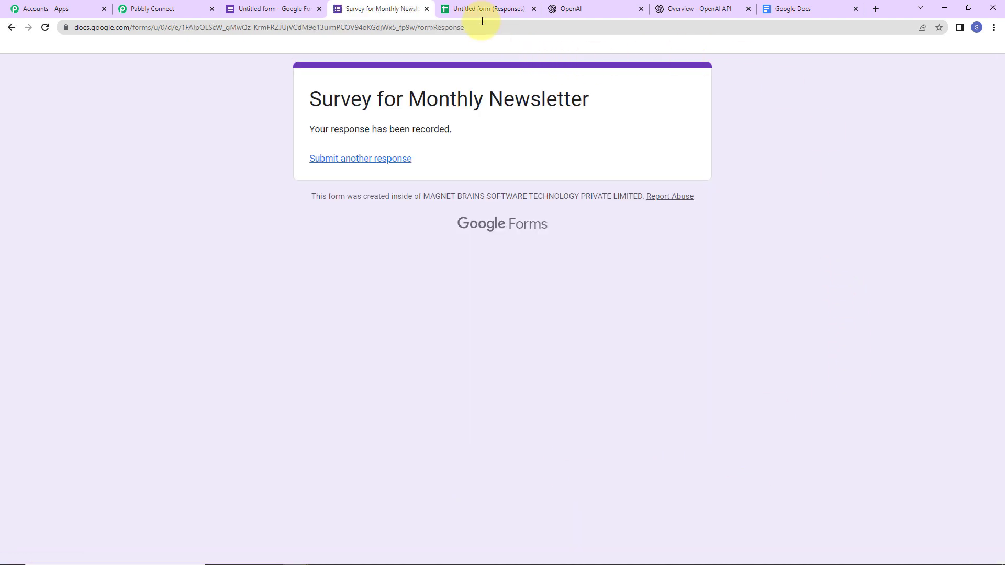
{"action": "left_click", "coordinate": [485, 9]}
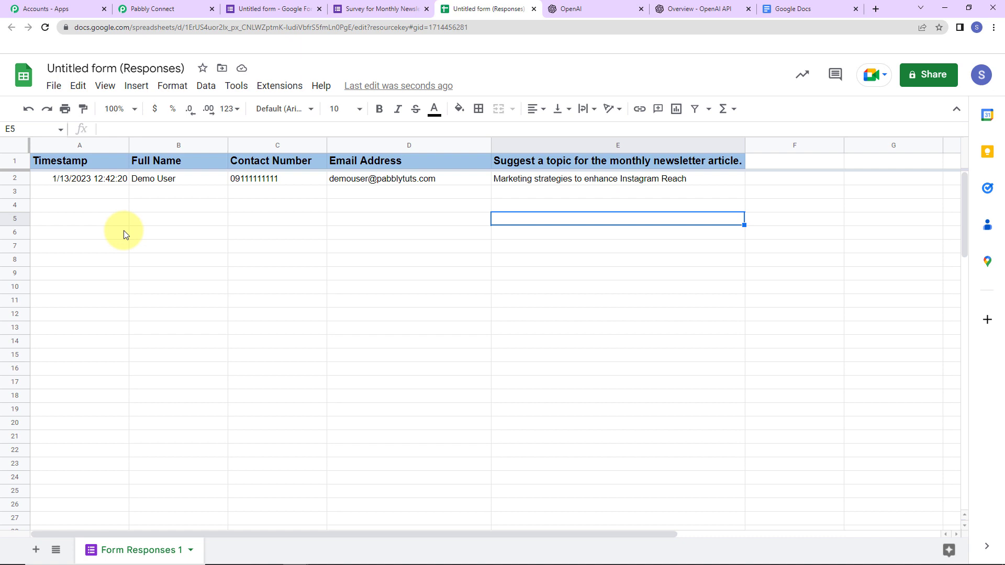
Change the spreadsheet title to 'Google Form Responses'
{"action": "left_click", "coordinate": [131, 68]}
{"action": "left_click_drag", "start_coordinate": [184, 68], "coordinate": [2, 75]}
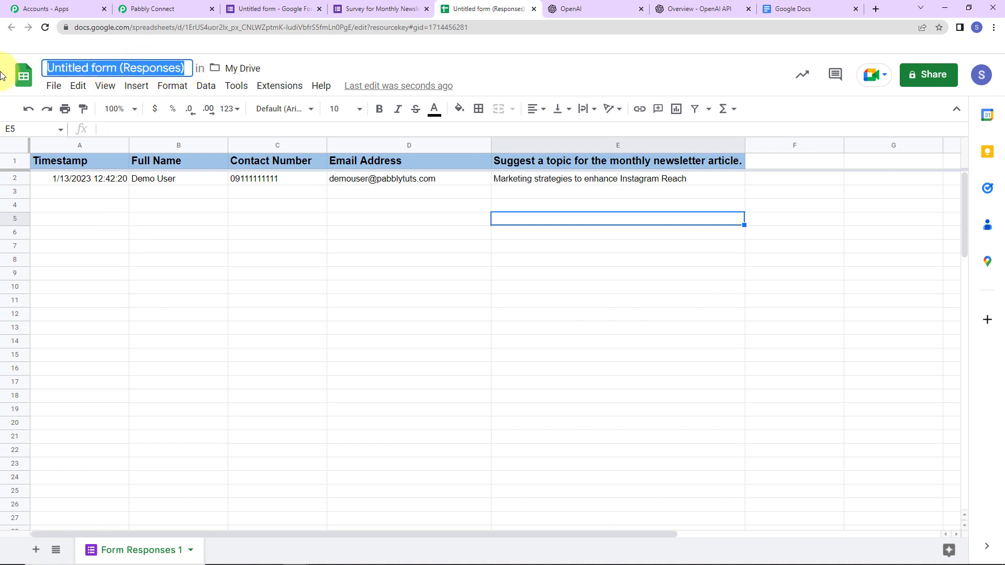
{"action": "type", "text": "Goo"}
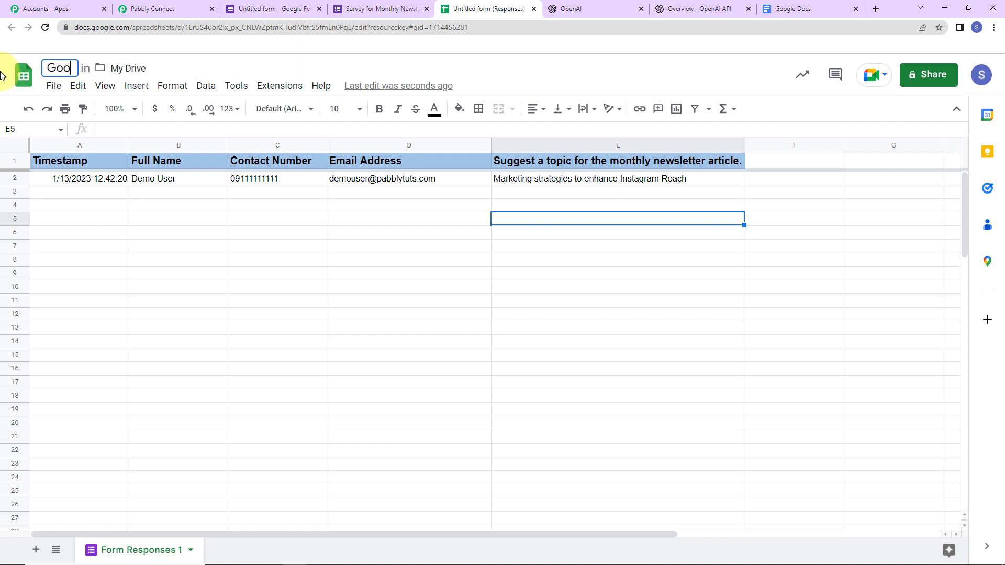
{"action": "type", "text": "gle "}
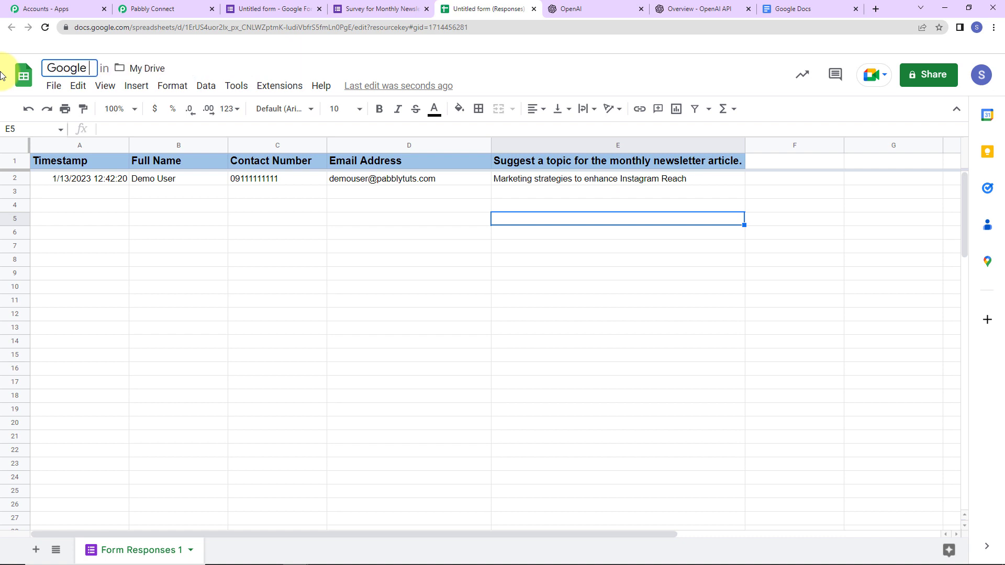
{"action": "type", "text": "Form Responses"}
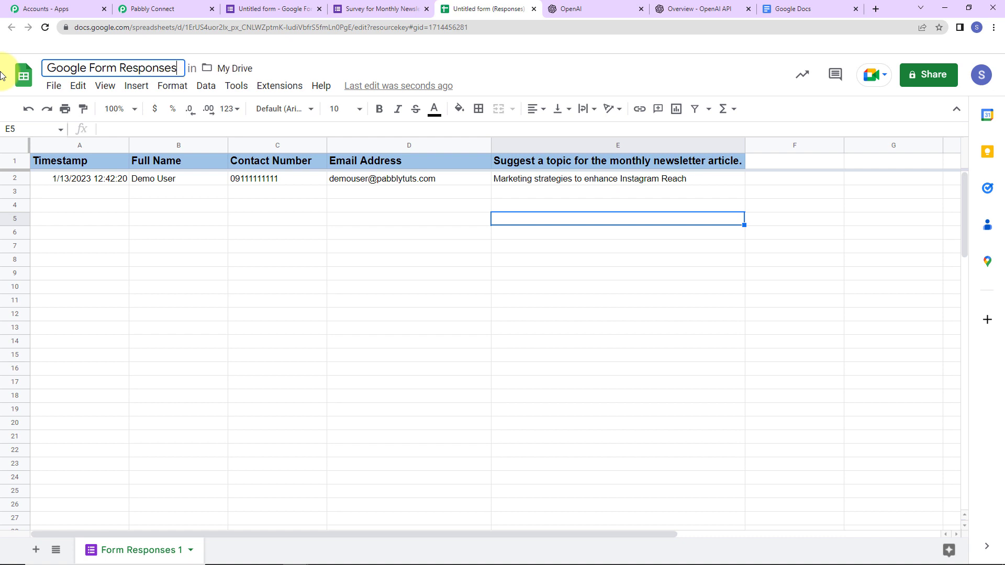
{"action": "left_click", "coordinate": [288, 274]}
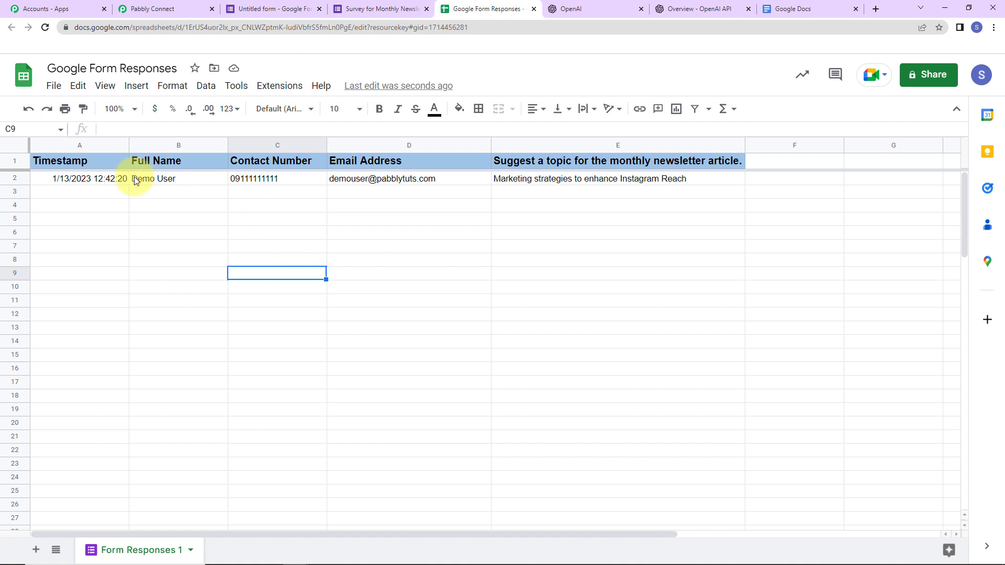
Open the Extensions menu in Google Sheets
{"action": "left_click", "coordinate": [285, 85]}
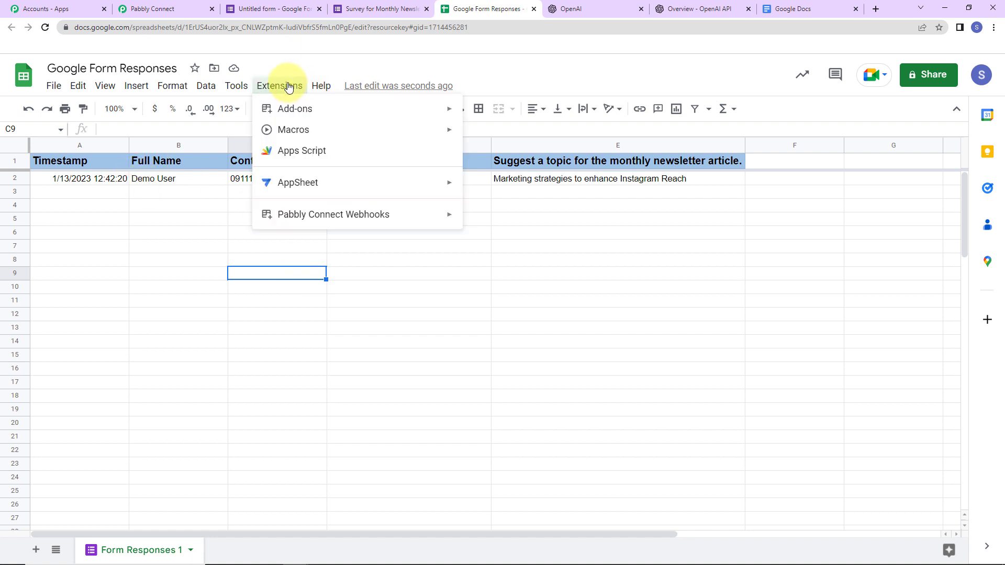
{"action": "left_click", "coordinate": [289, 90]}
{"action": "left_click", "coordinate": [289, 90]}
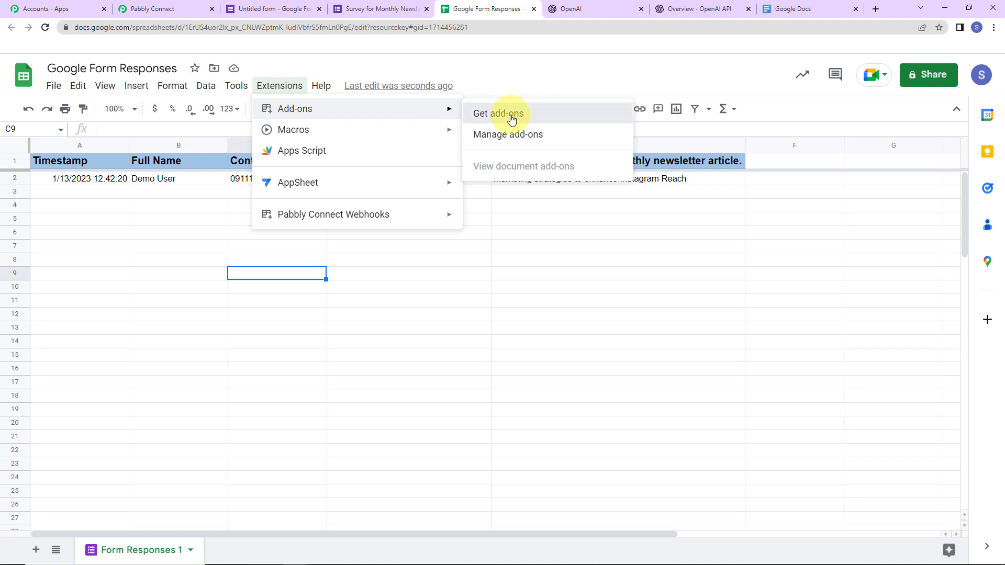
Find Pabbly Connect Webhooks in the add-on marketplace, confirm it is installed, and reload the sheet
{"action": "left_click", "coordinate": [508, 116]}
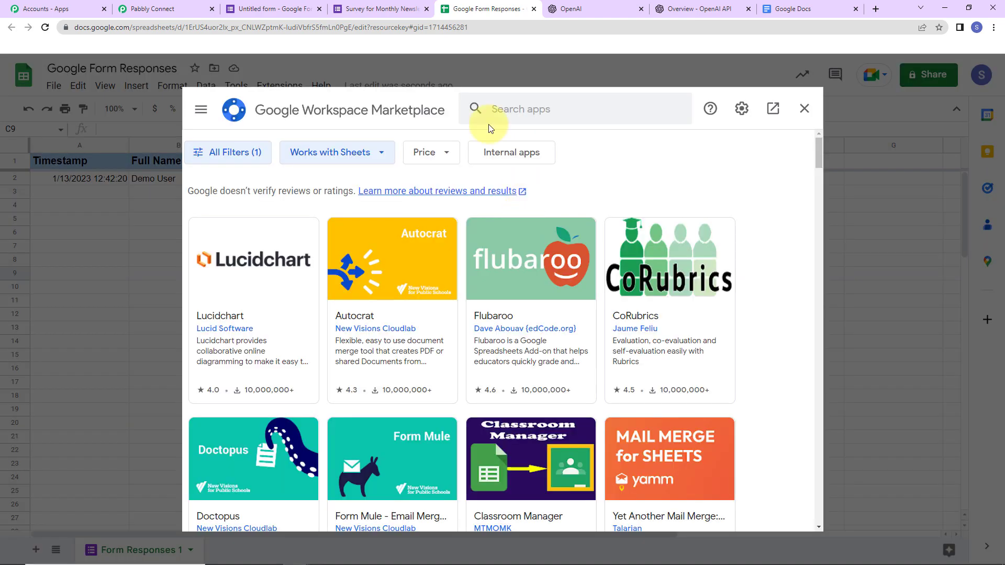
{"action": "left_click", "coordinate": [498, 108]}
{"action": "type", "text": "Pabbly"}
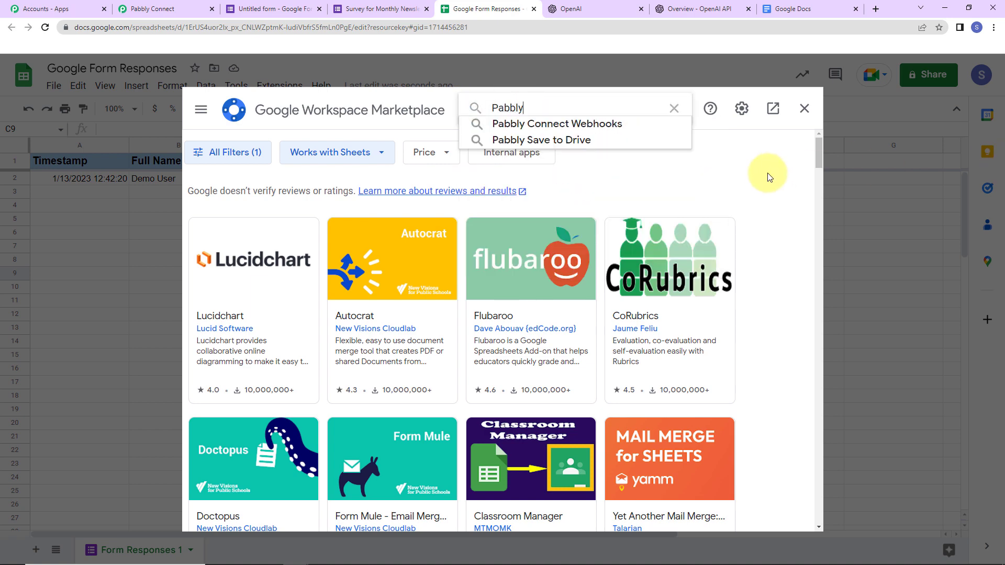
{"action": "left_click", "coordinate": [649, 125]}
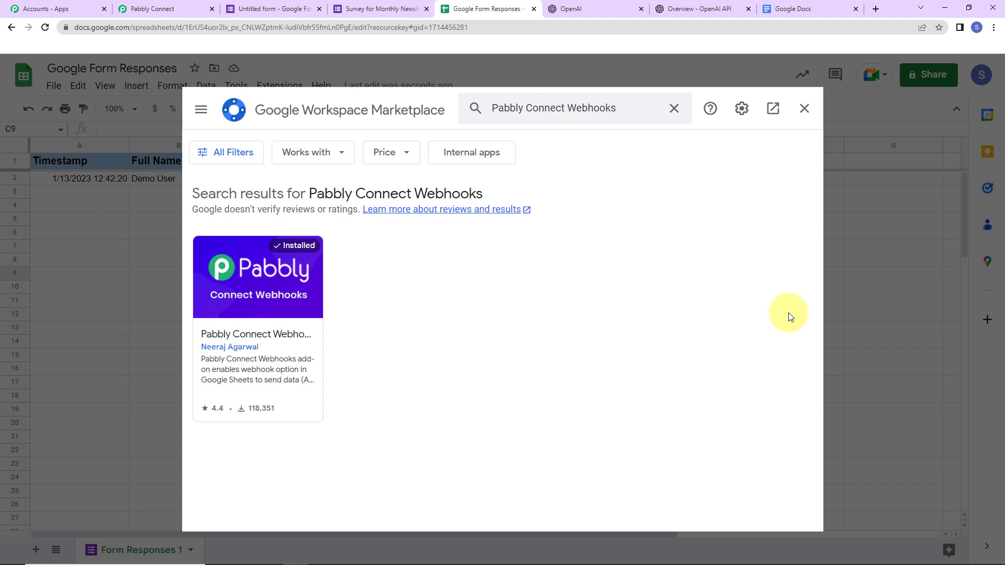
{"action": "left_click", "coordinate": [804, 108]}
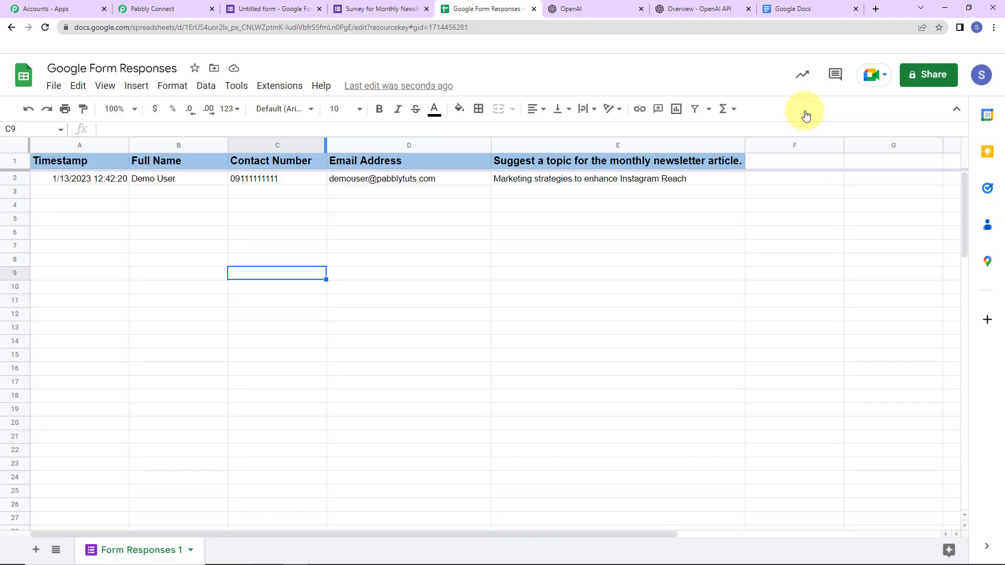
{"action": "left_click", "coordinate": [45, 27]}
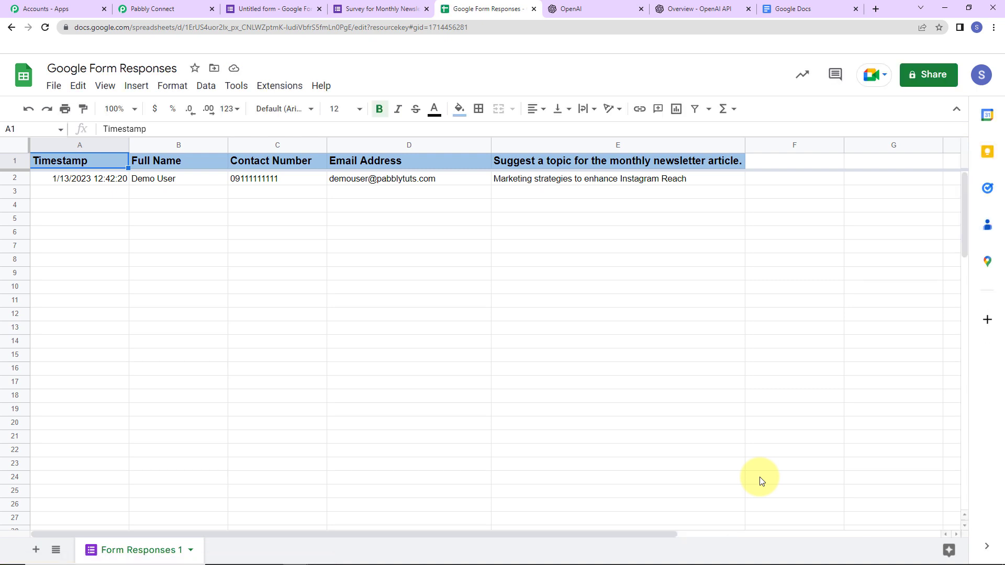
Launch the Pabbly Connect Webhooks Initial Setup and paste in the workflow's webhook URL
{"action": "left_click", "coordinate": [278, 86]}
{"action": "mouse_move", "coordinate": [287, 224]}
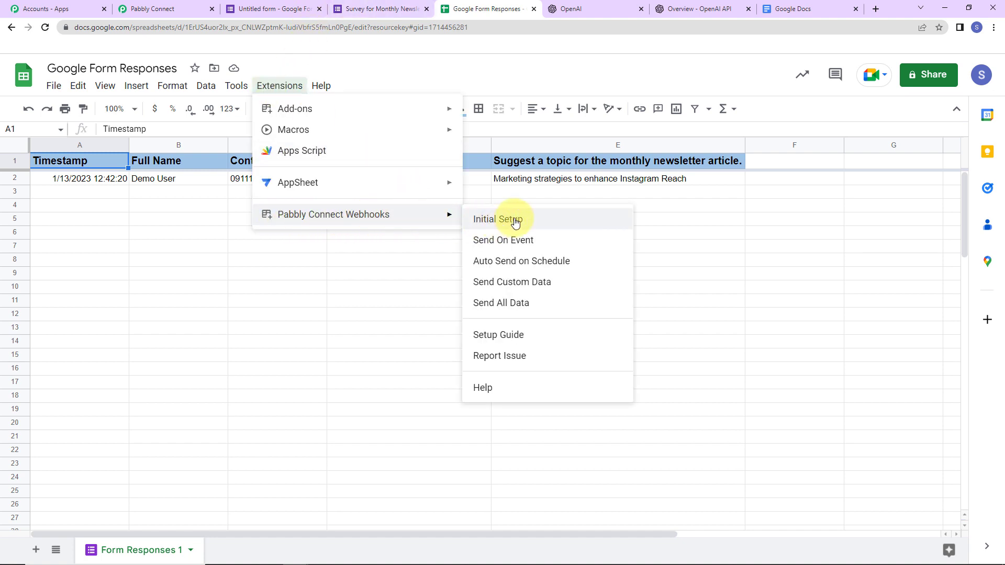
{"action": "left_click", "coordinate": [530, 225]}
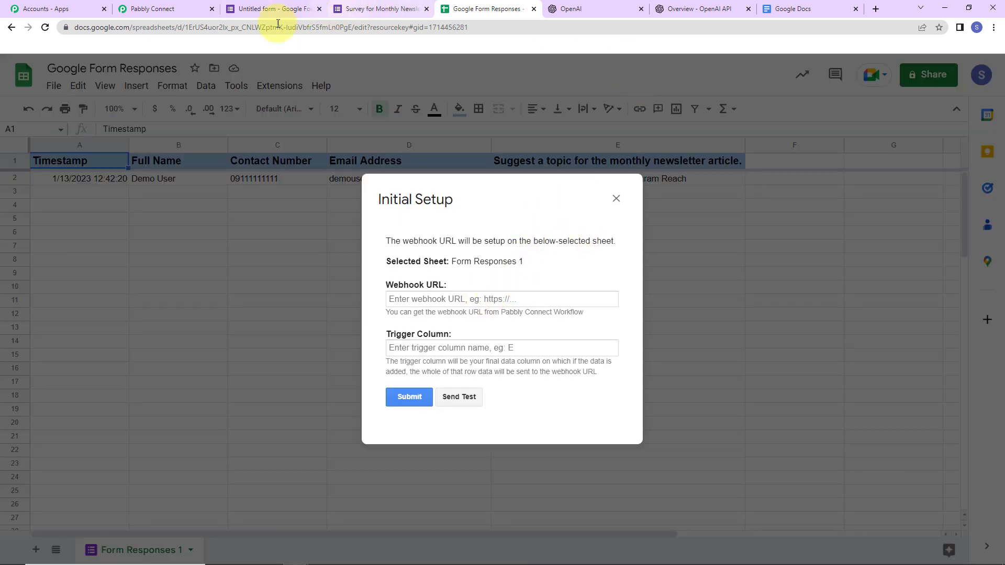
{"action": "left_click", "coordinate": [155, 17]}
{"action": "scroll", "coordinate": [471, 314], "scroll_direction": "up", "scroll_amount": 5}
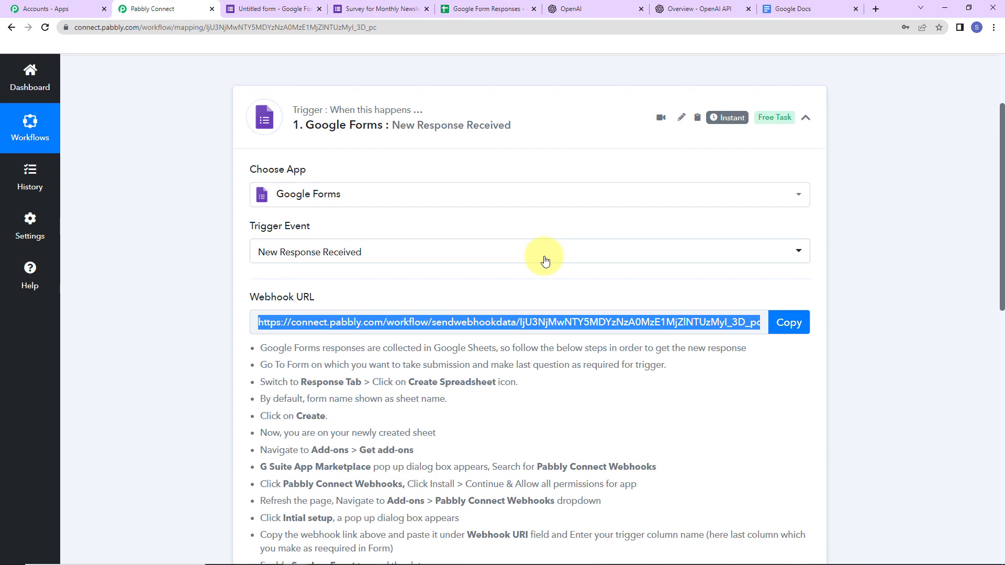
{"action": "left_click", "coordinate": [805, 332]}
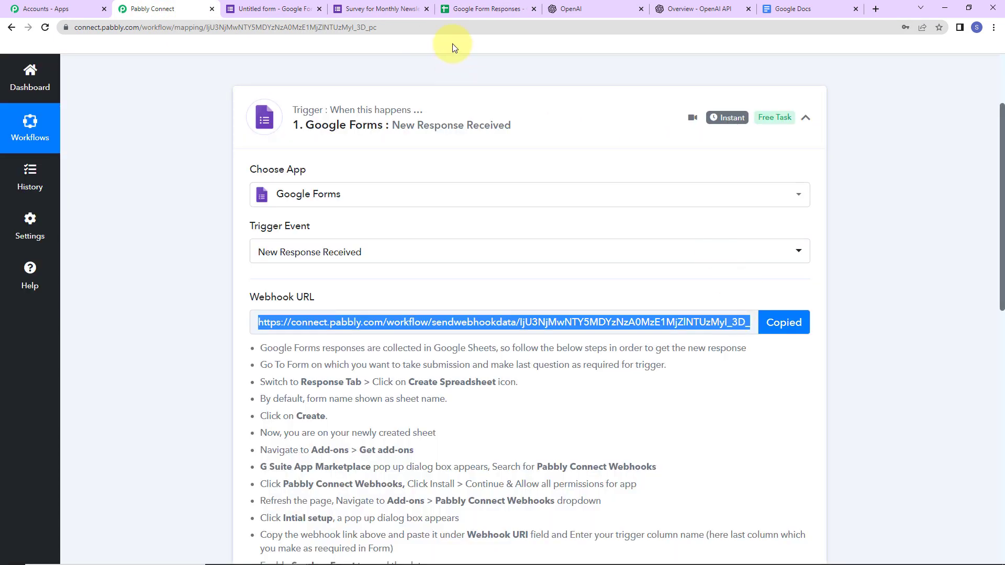
{"action": "left_click", "coordinate": [478, 7]}
{"action": "left_click", "coordinate": [422, 298]}
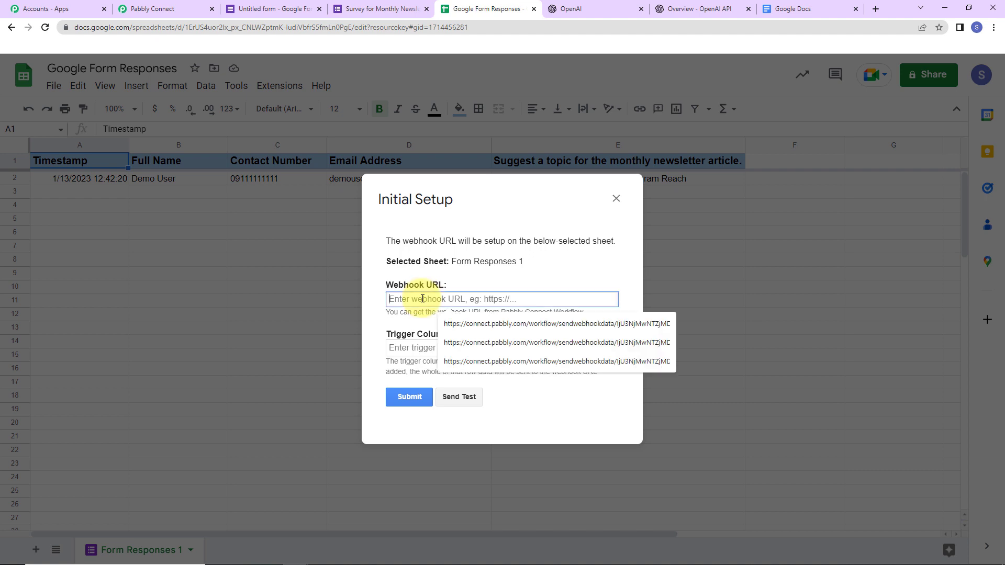
{"action": "key", "text": "ctrl+v"}
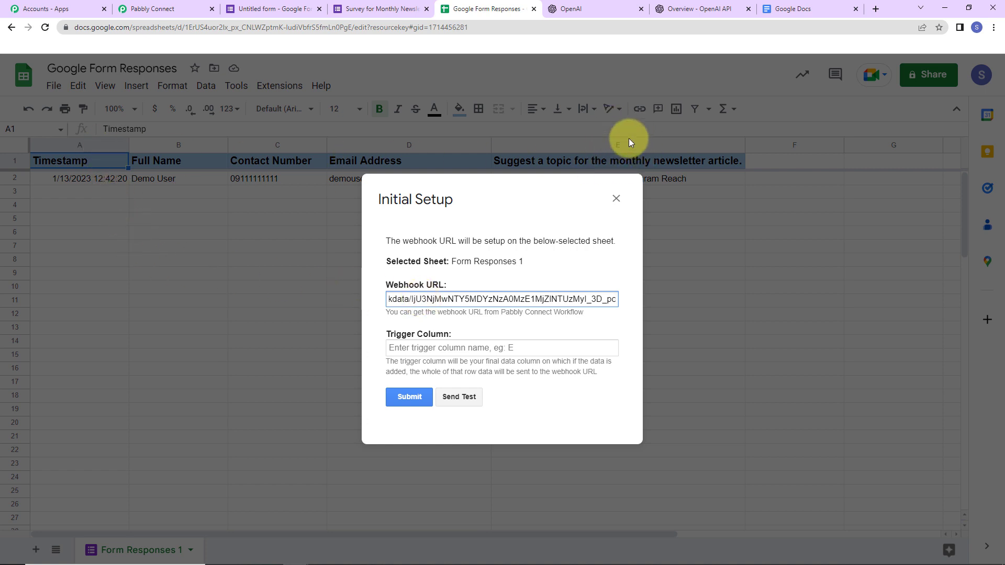
Set the trigger column to E, send test data, and save the webhook setup
{"action": "left_click", "coordinate": [464, 348]}
{"action": "type", "text": "E"}
{"action": "left_click", "coordinate": [459, 397]}
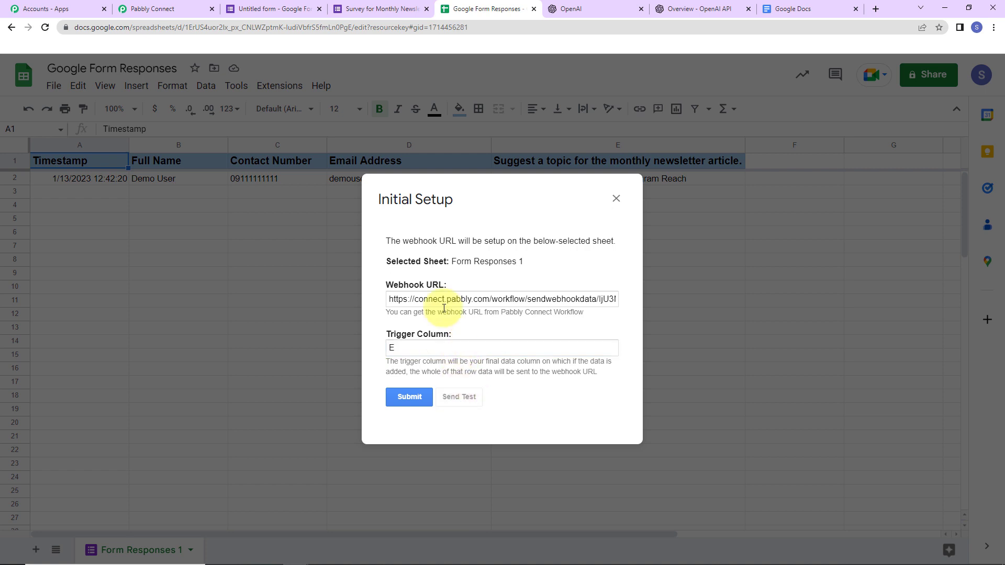
{"action": "scroll", "coordinate": [498, 335], "scroll_direction": "down", "scroll_amount": 1}
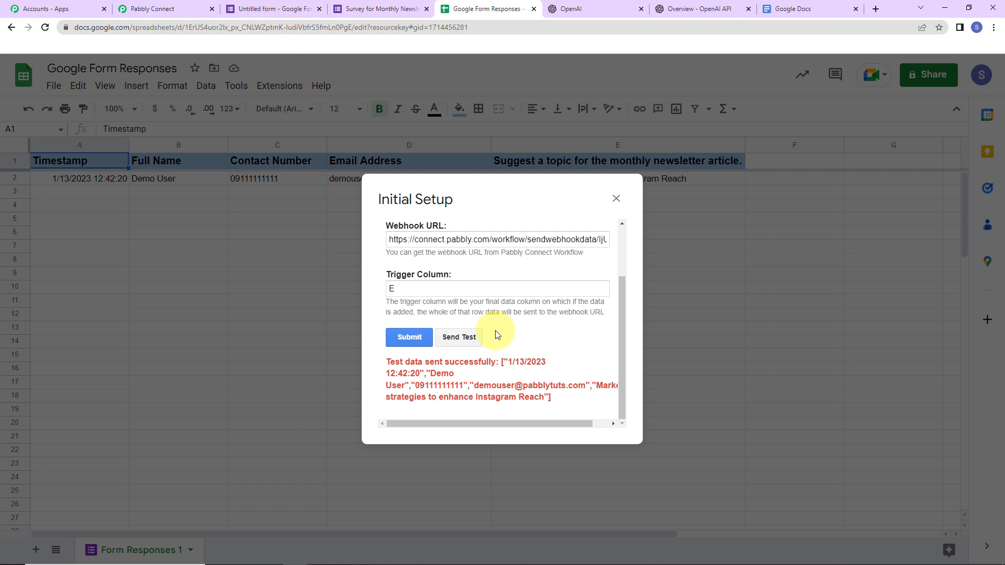
{"action": "left_click", "coordinate": [409, 337]}
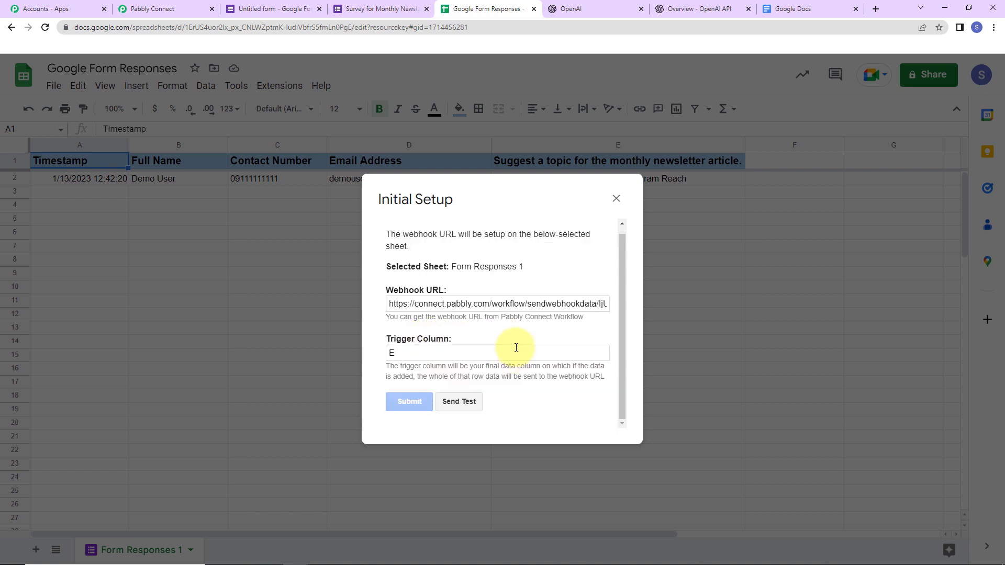
{"action": "scroll", "coordinate": [517, 346], "scroll_direction": "down", "scroll_amount": 1}
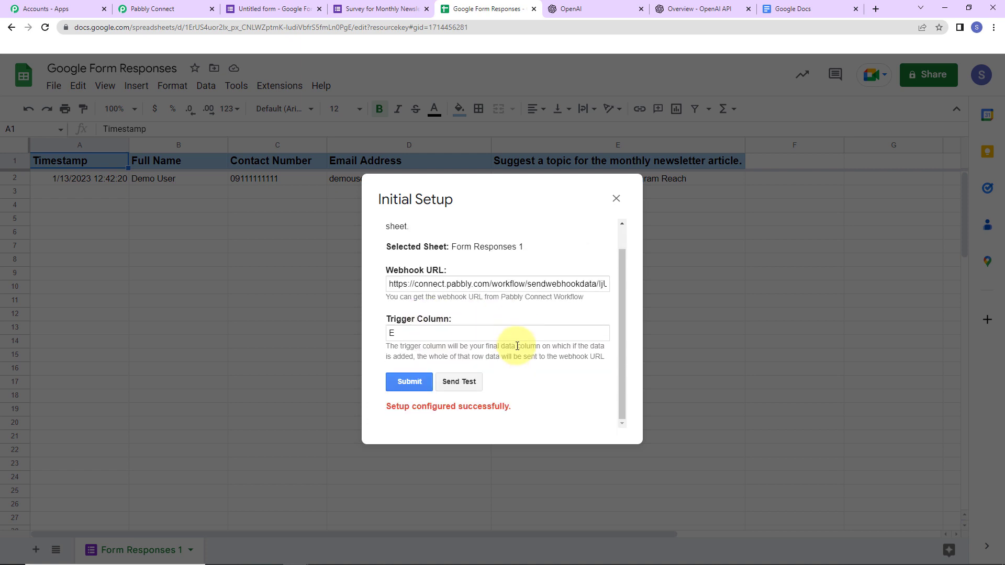
{"action": "left_click", "coordinate": [615, 199]}
Switch on Send On Event in the Pabbly Connect Webhooks add-on, then return to the workflow
{"action": "left_click", "coordinate": [287, 93]}
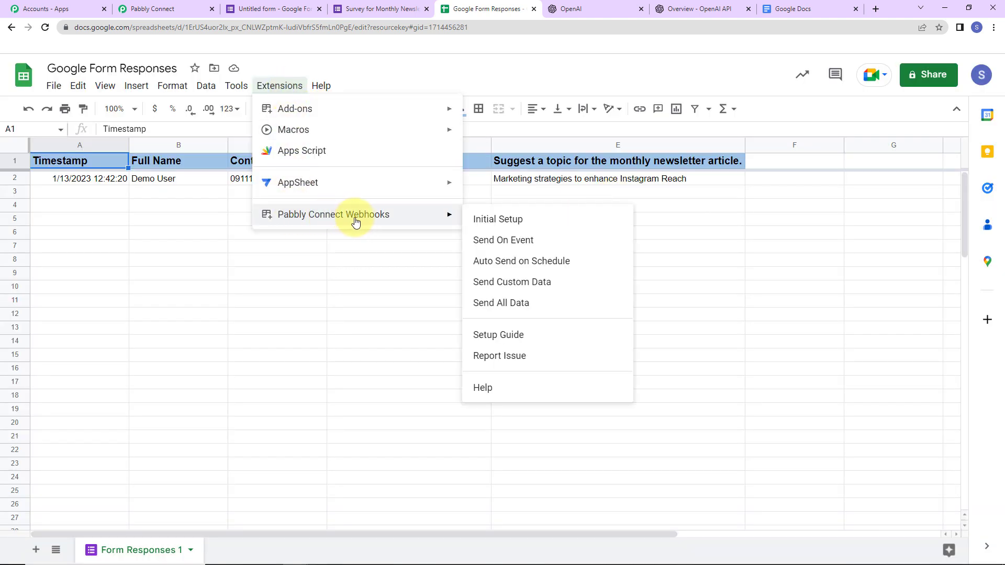
{"action": "left_click", "coordinate": [527, 241]}
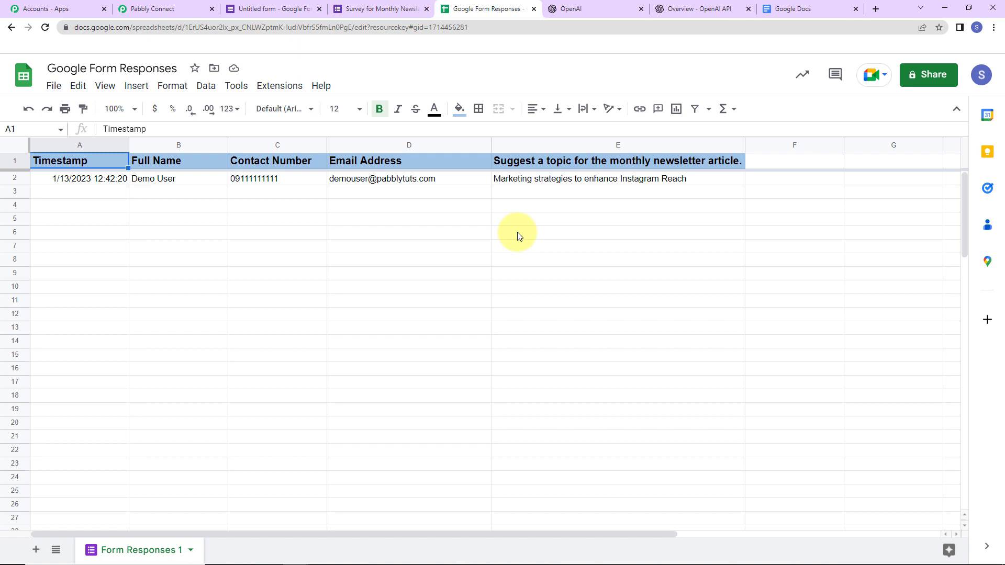
{"action": "left_click", "coordinate": [281, 86]}
{"action": "mouse_move", "coordinate": [314, 215]}
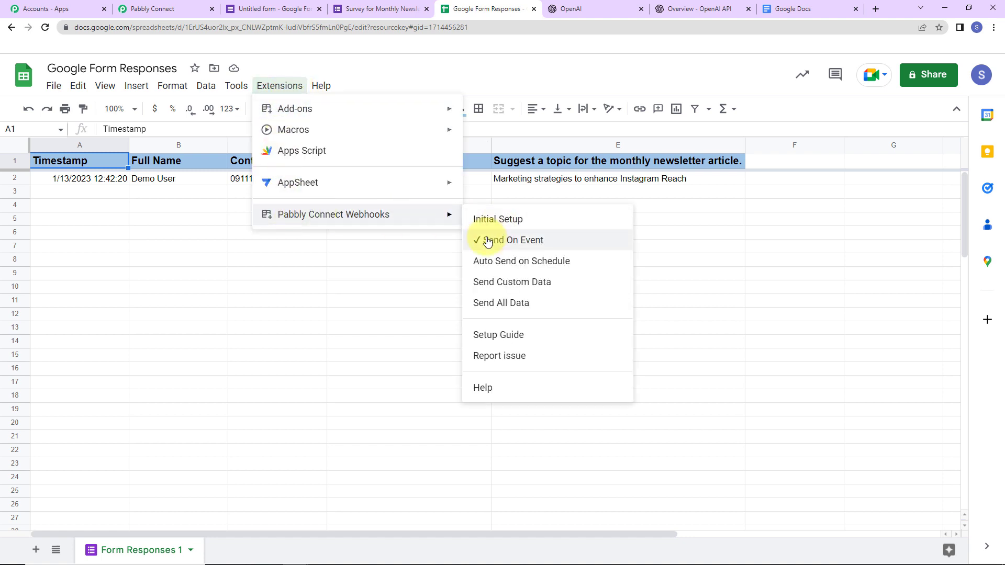
{"action": "left_click", "coordinate": [445, 296]}
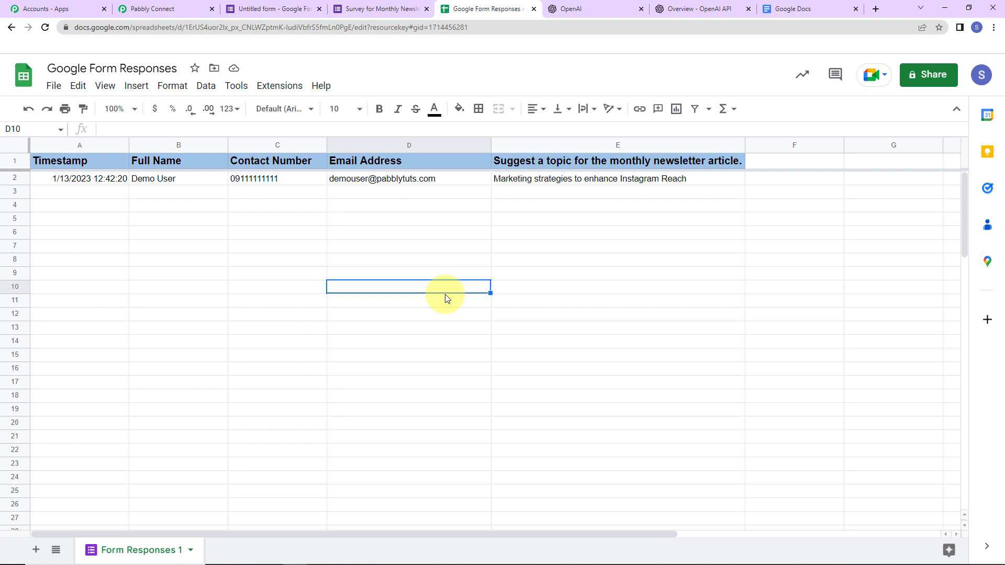
{"action": "left_click", "coordinate": [166, 8]}
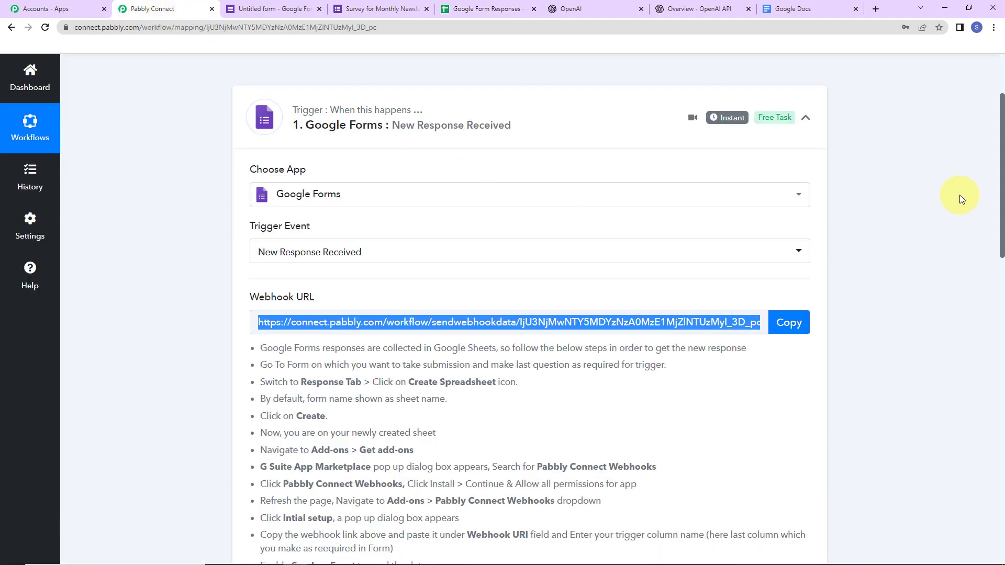
{"action": "left_click_drag", "start_coordinate": [1001, 157], "coordinate": [1000, 340]}
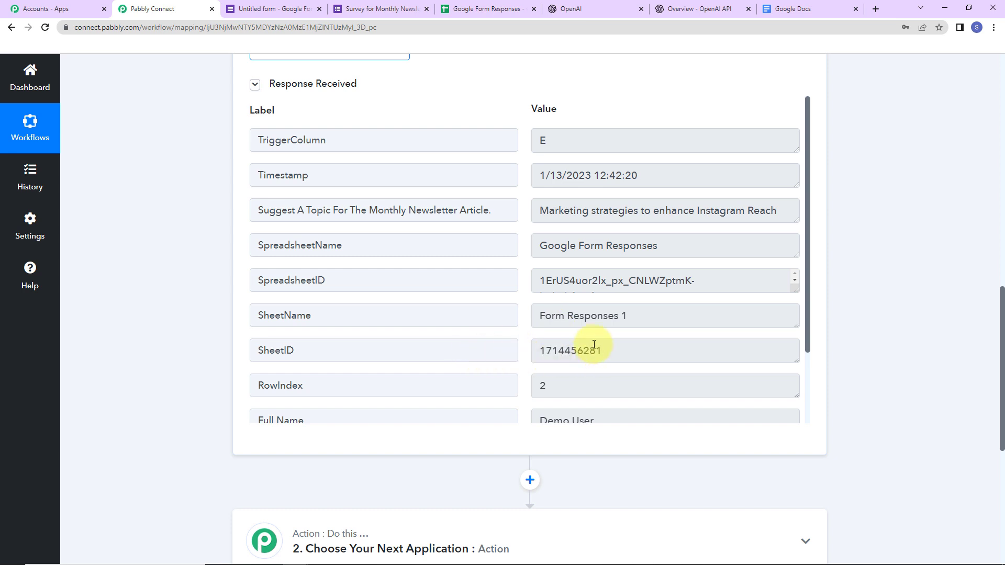
{"action": "scroll", "coordinate": [610, 331], "scroll_direction": "down", "scroll_amount": 3}
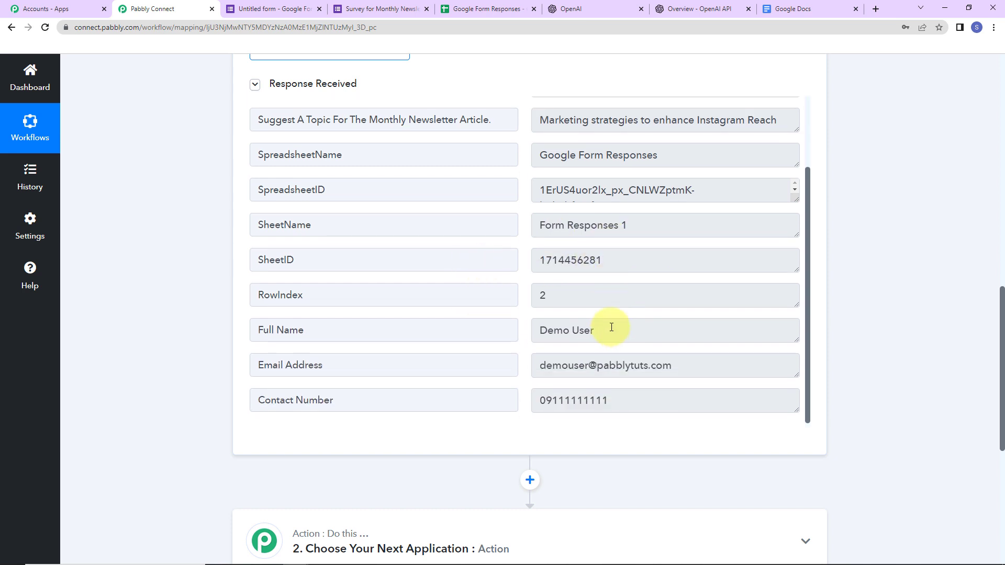
{"action": "scroll", "coordinate": [610, 329], "scroll_direction": "down", "scroll_amount": 6}
{"action": "scroll", "coordinate": [612, 326], "scroll_direction": "down", "scroll_amount": 1}
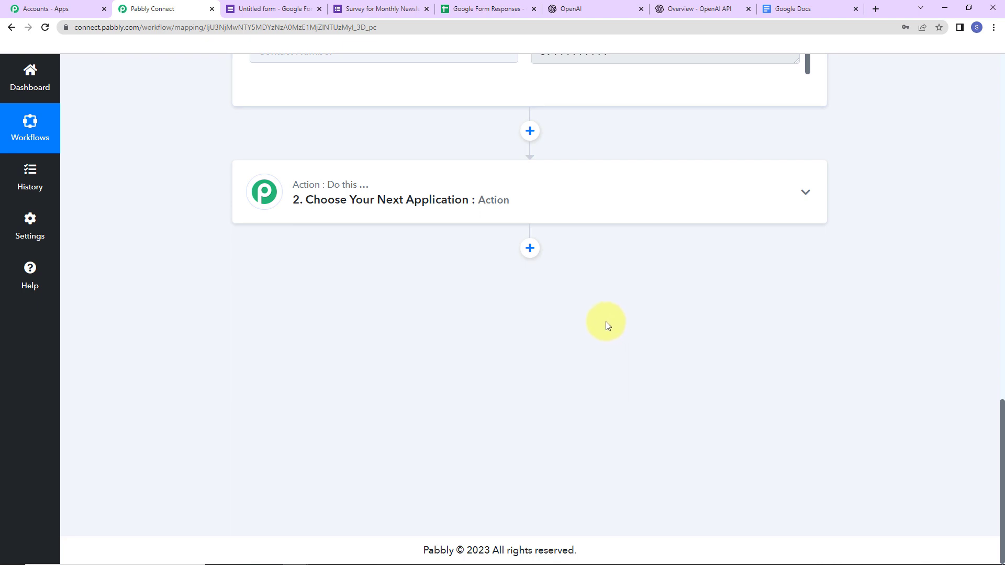
Set the action step to the OpenAI app with the Generate Content event
{"action": "left_click", "coordinate": [352, 199]}
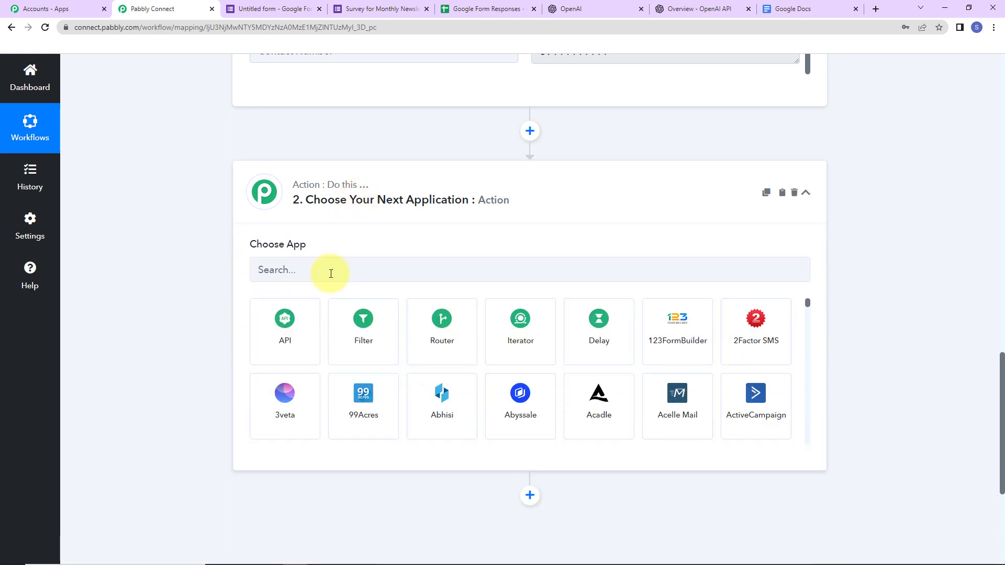
{"action": "type", "text": "open"}
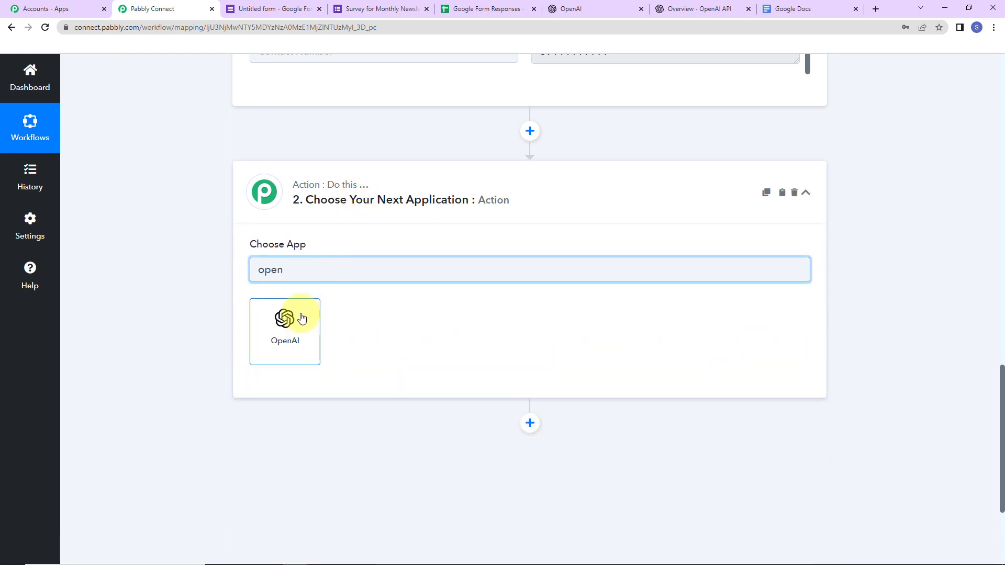
{"action": "left_click", "coordinate": [302, 318]}
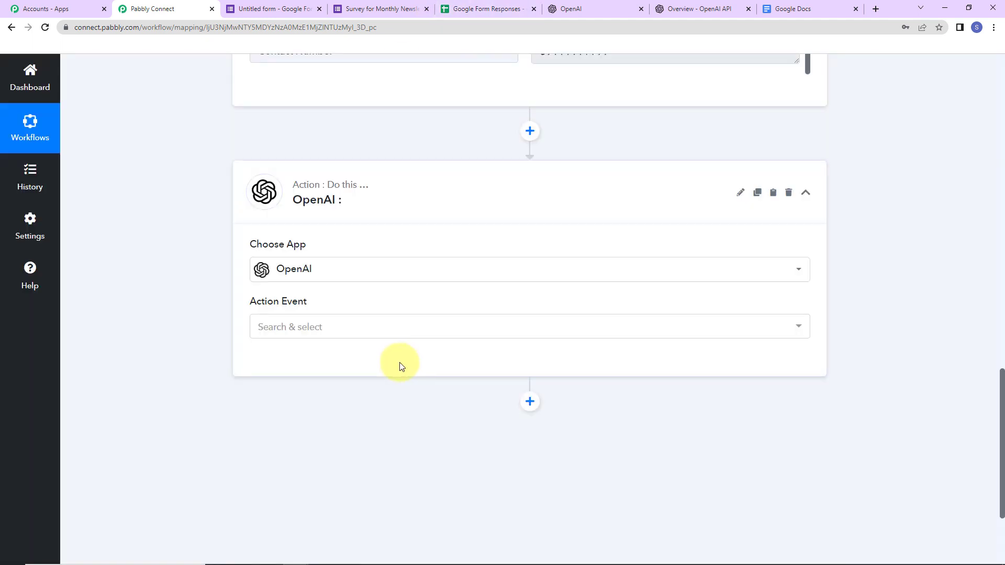
{"action": "left_click", "coordinate": [302, 324]}
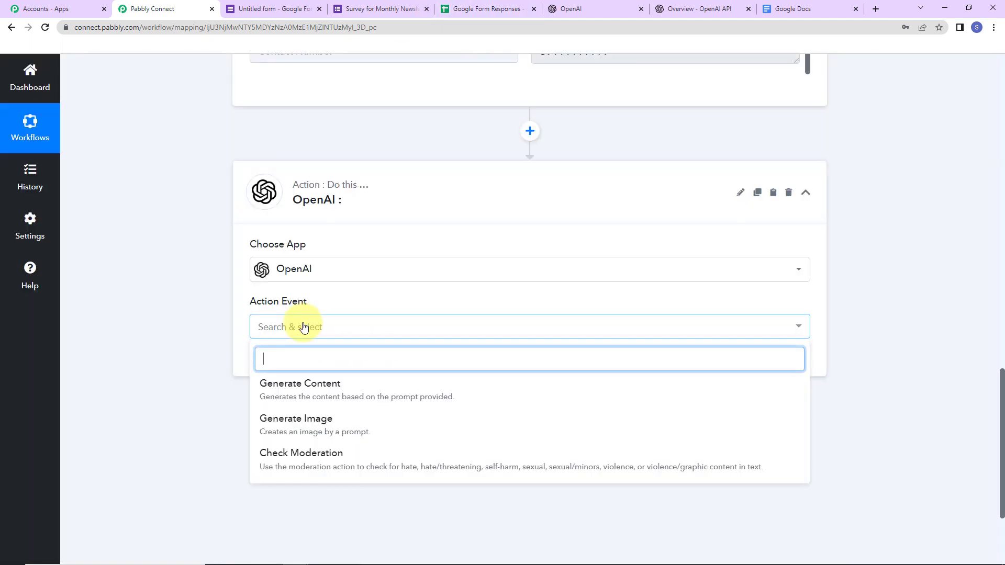
{"action": "left_click", "coordinate": [294, 396]}
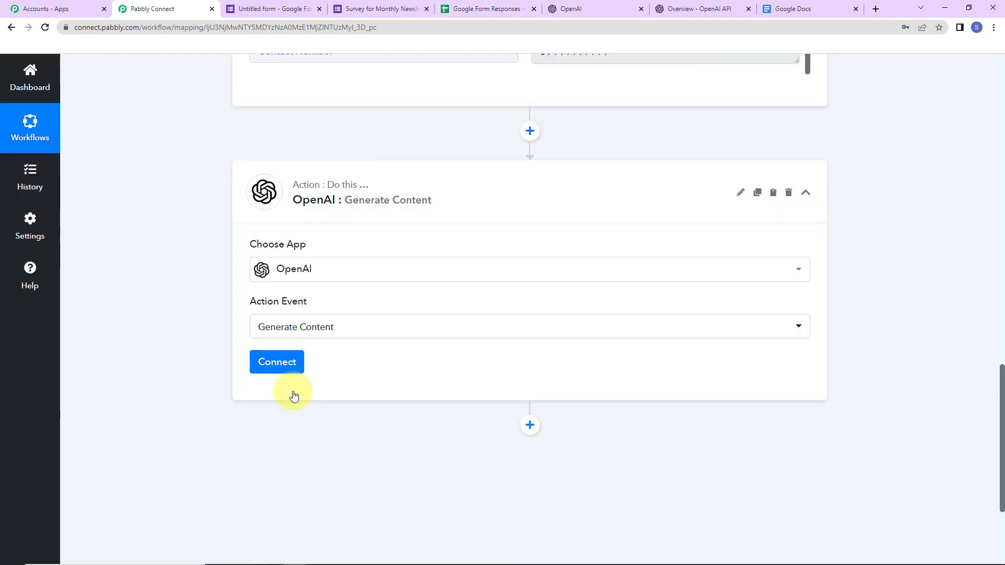
Start adding a new OpenAI connection named OpenAI #6
{"action": "left_click", "coordinate": [275, 362]}
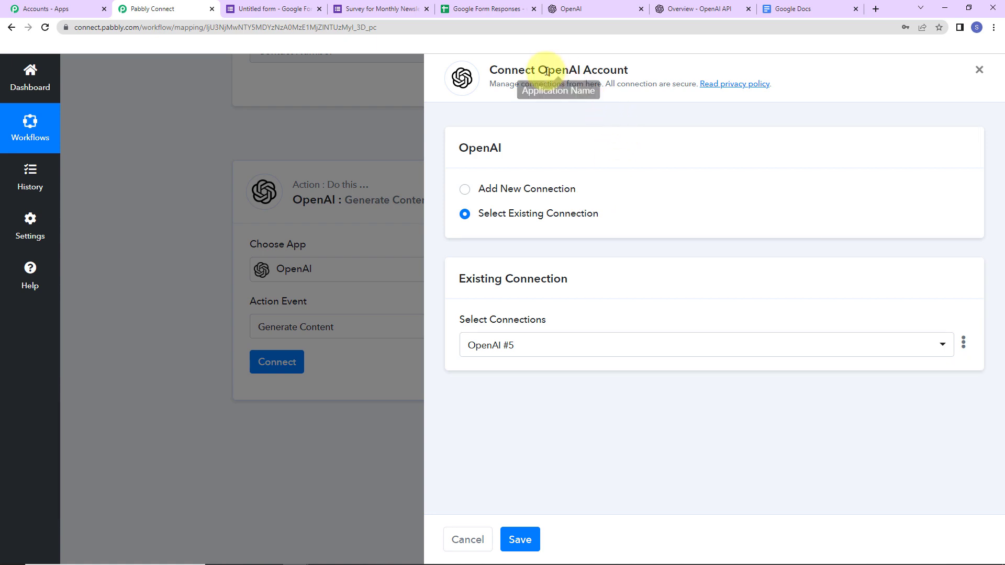
{"action": "left_click_drag", "start_coordinate": [538, 68], "coordinate": [683, 77]}
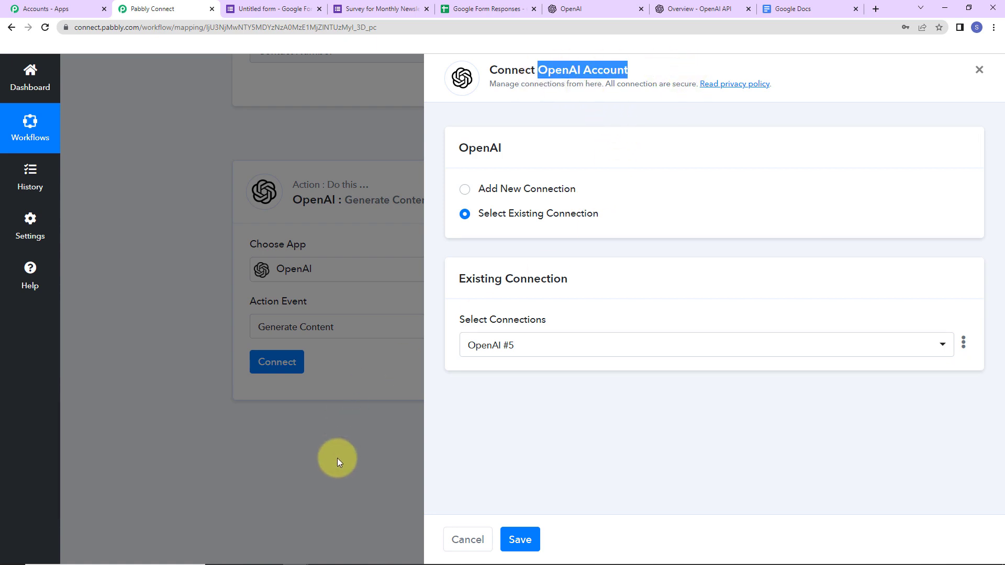
{"action": "left_click", "coordinate": [464, 189]}
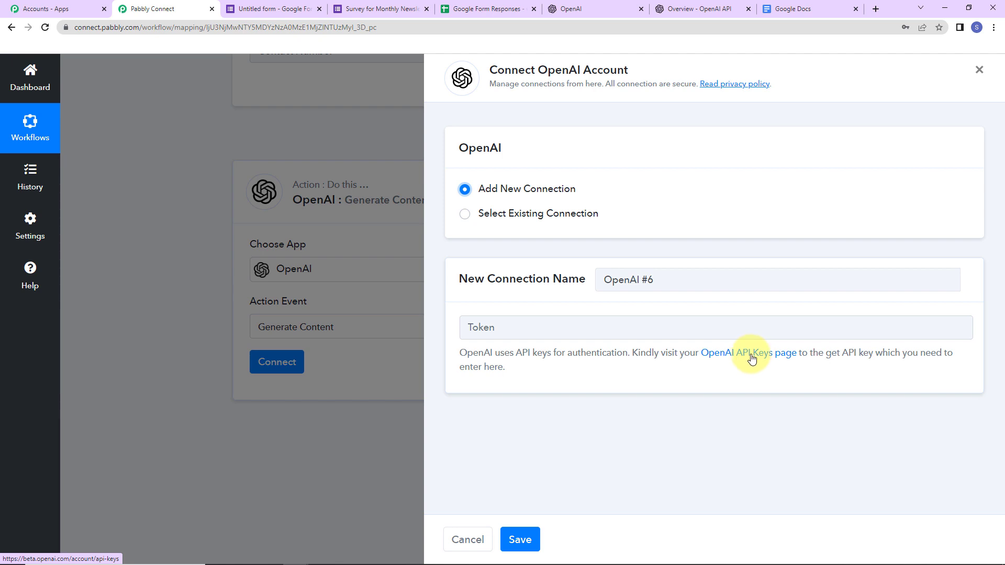
Create and copy a new OpenAI secret API key, then return to Pabbly's token field
{"action": "left_click", "coordinate": [753, 355]}
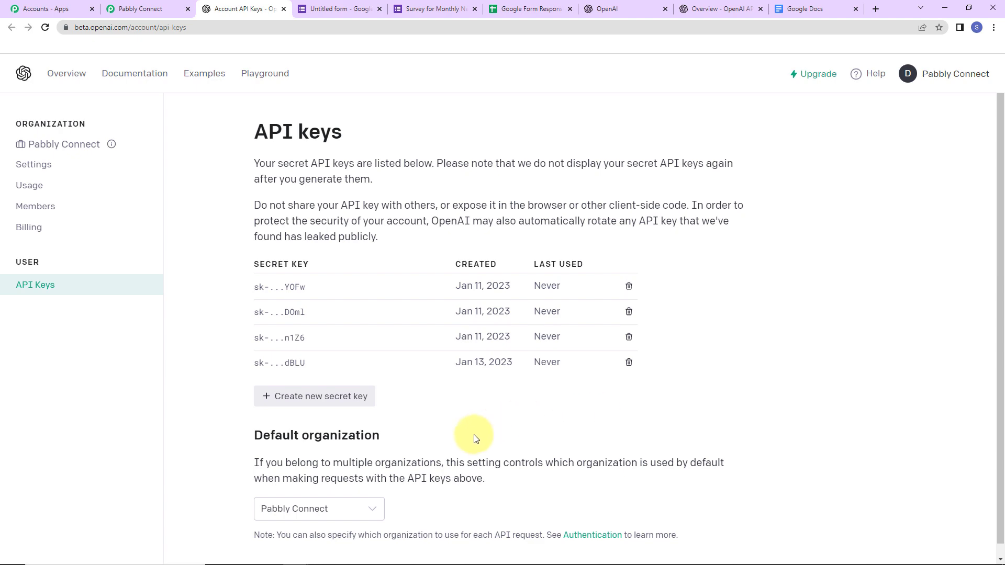
{"action": "left_click", "coordinate": [337, 397]}
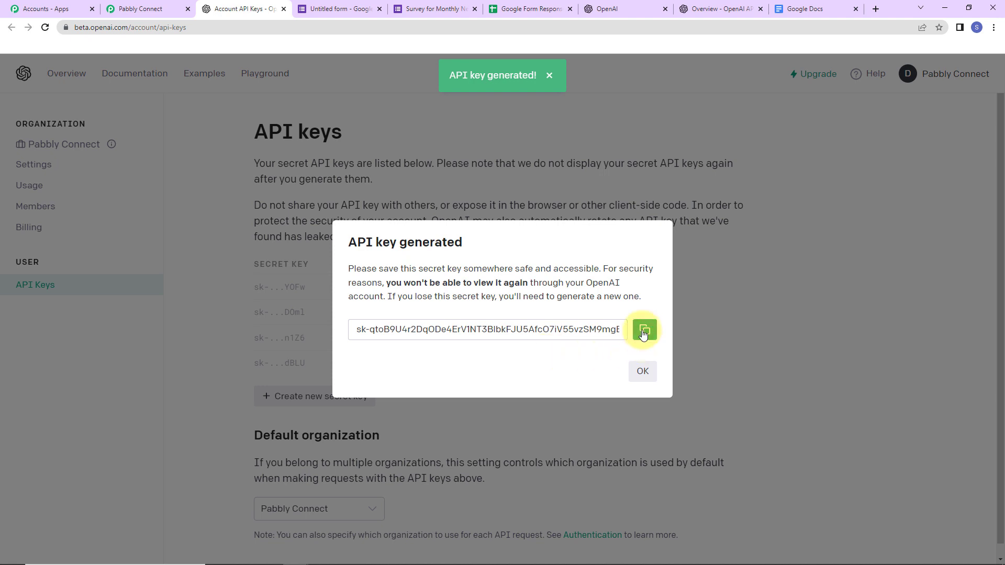
{"action": "left_click", "coordinate": [644, 331]}
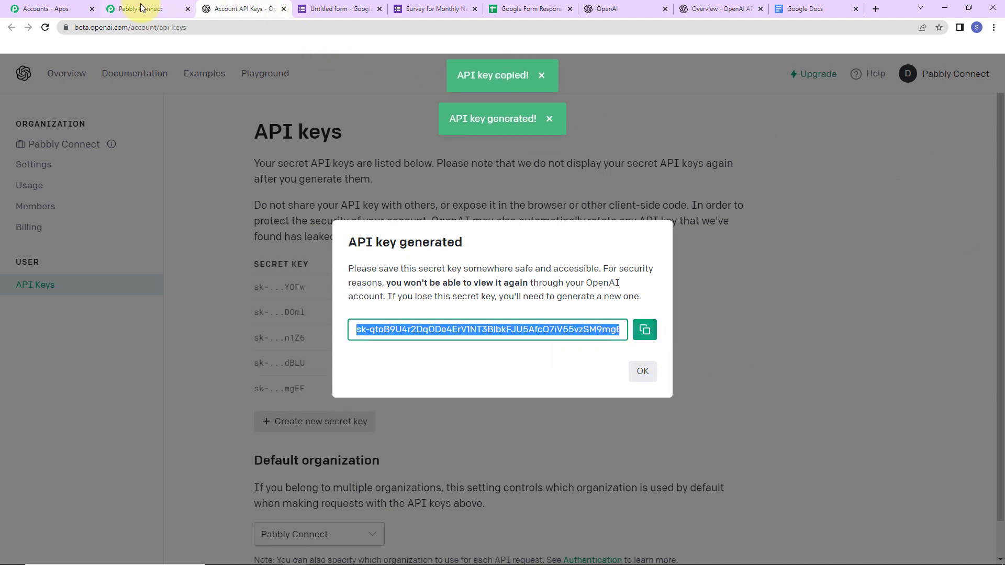
{"action": "left_click", "coordinate": [139, 9]}
{"action": "left_click", "coordinate": [653, 334]}
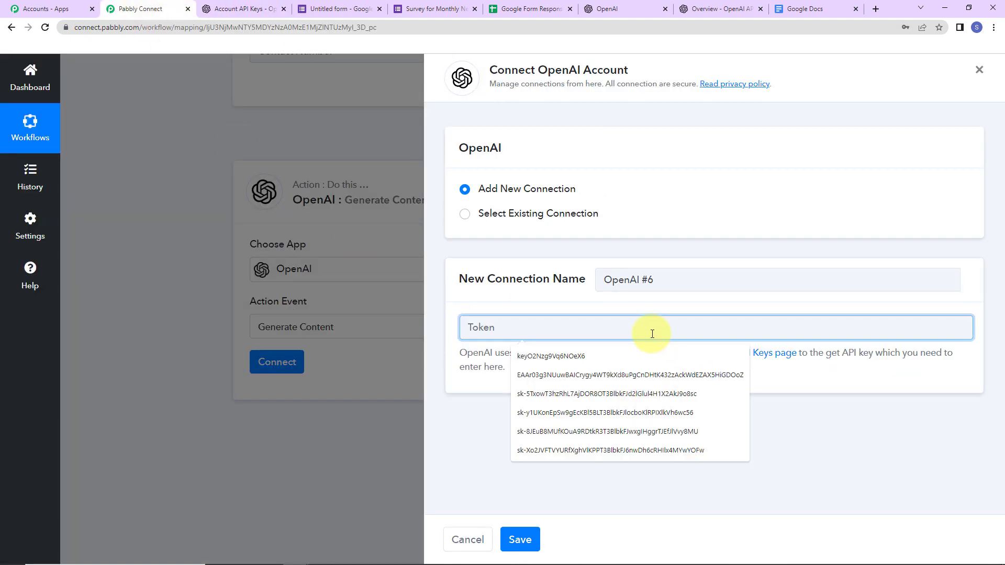
Save the OpenAI connection with the pasted API key as token and review Generate Content fields
{"action": "key", "text": "ctrl+v"}
{"action": "left_click", "coordinate": [520, 539]}
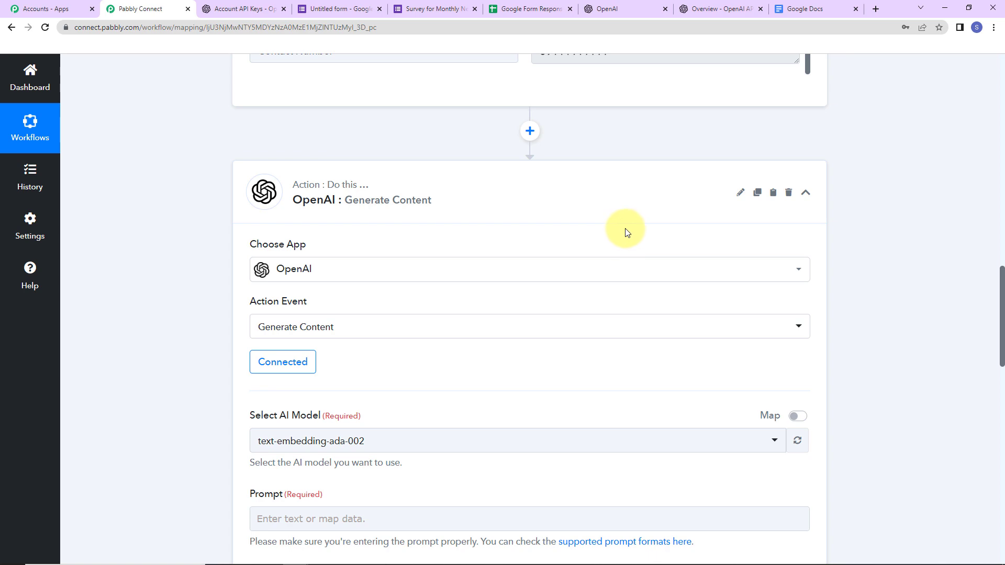
{"action": "scroll", "coordinate": [917, 259], "scroll_direction": "down", "scroll_amount": 5}
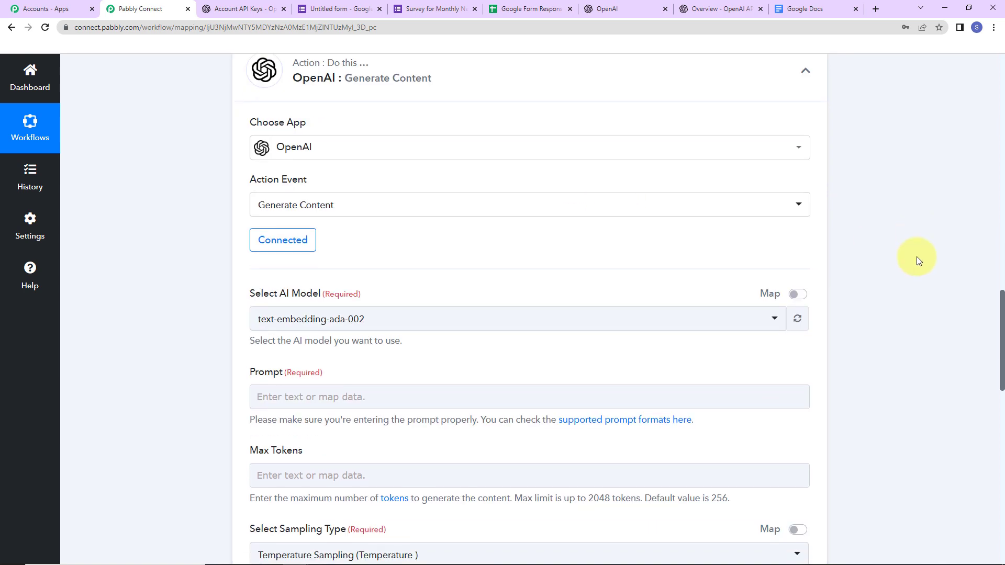
{"action": "scroll", "coordinate": [915, 256], "scroll_direction": "down", "scroll_amount": 2}
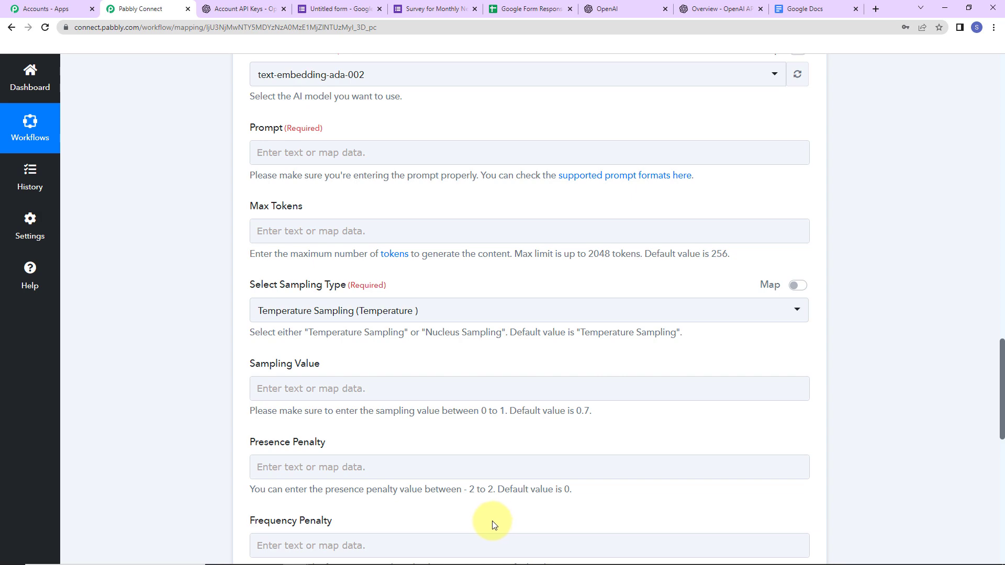
{"action": "left_click", "coordinate": [616, 10]}
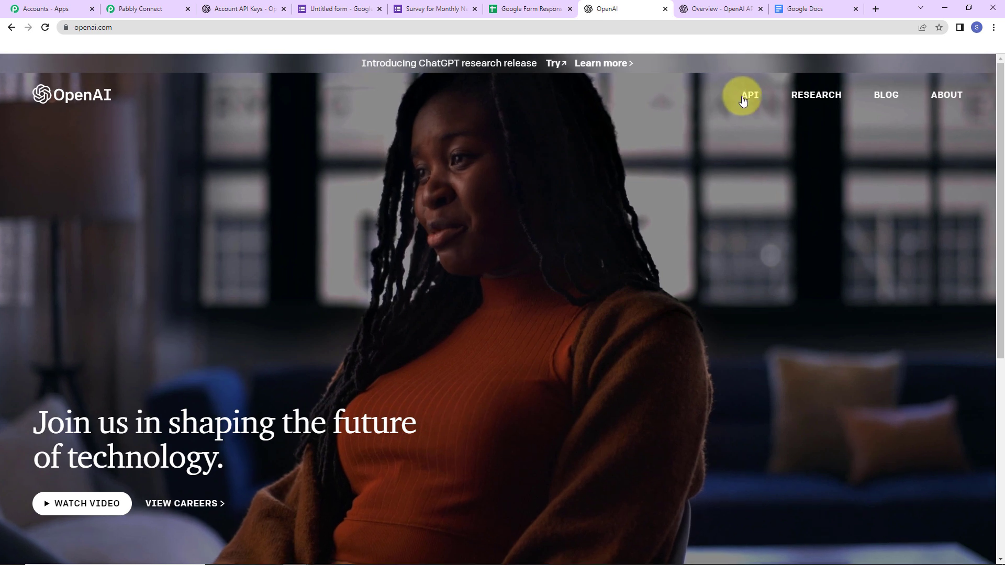
Log in through the OpenAI API page to reach the 'Welcome to OpenAI' overview
{"action": "left_click", "coordinate": [748, 107]}
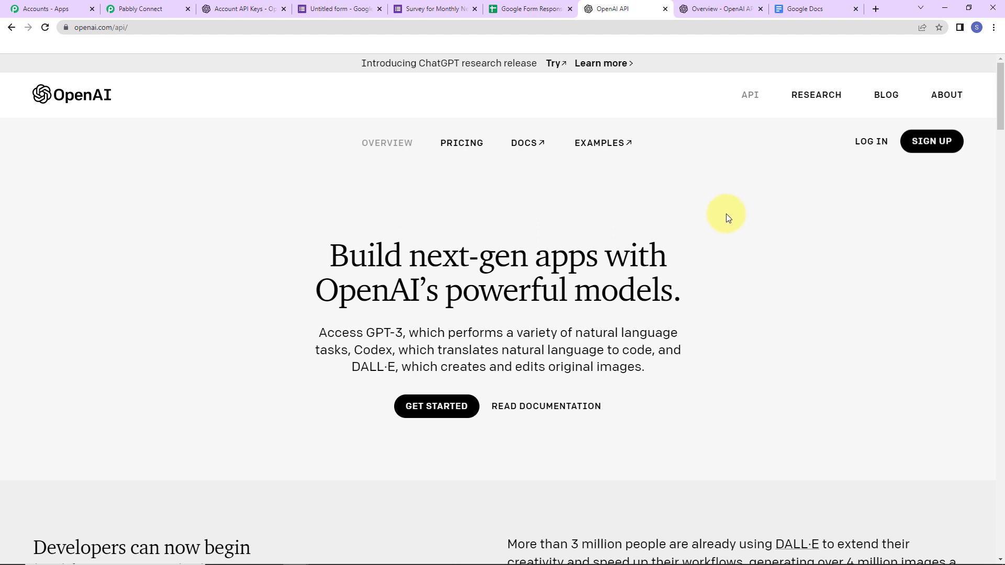
{"action": "left_click", "coordinate": [871, 143]}
{"action": "left_click", "coordinate": [718, 11]}
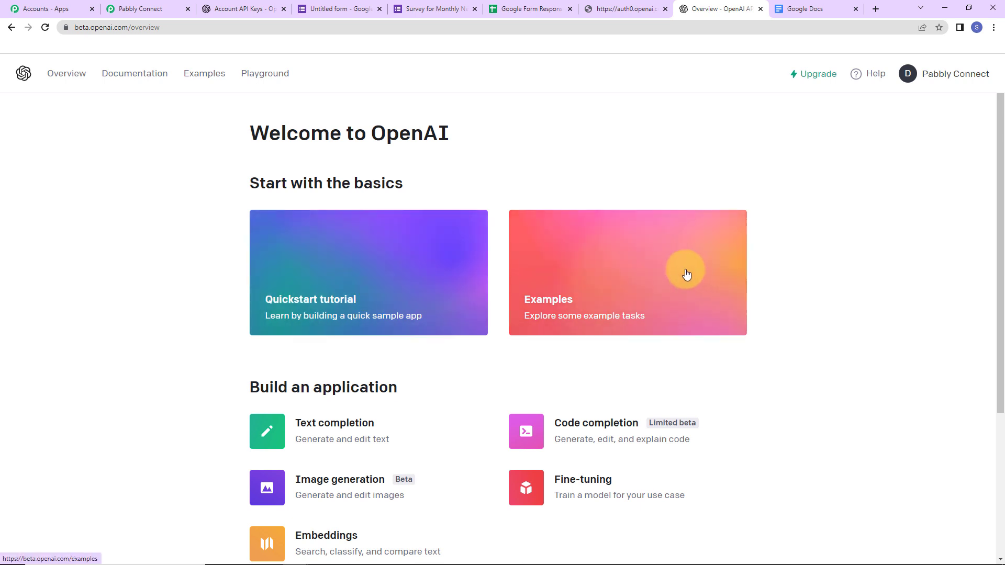
Submit the prompt 'Write a story on a flower.' in the Playground for a completion
{"action": "left_click", "coordinate": [265, 74]}
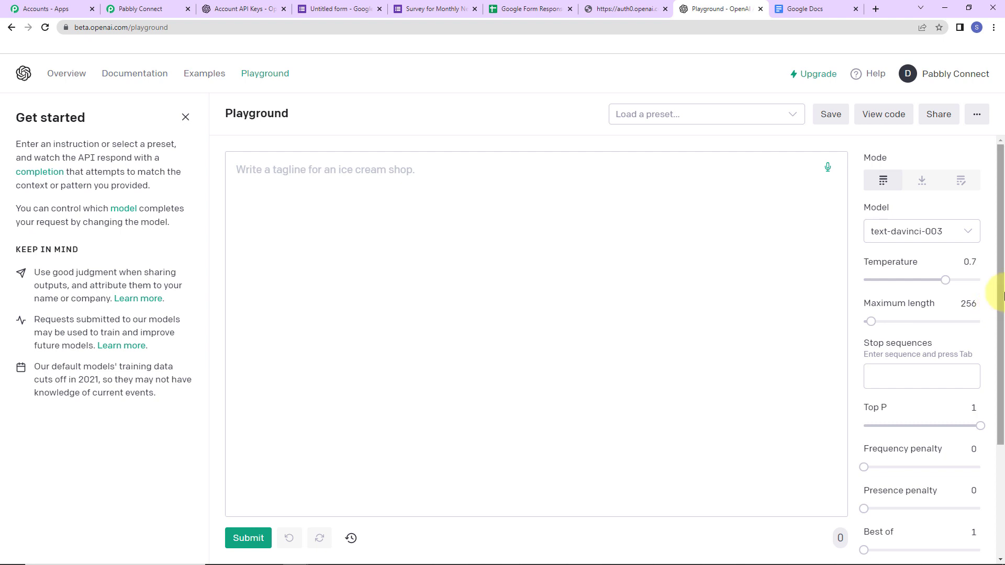
{"action": "type", "text": "Write aa"}
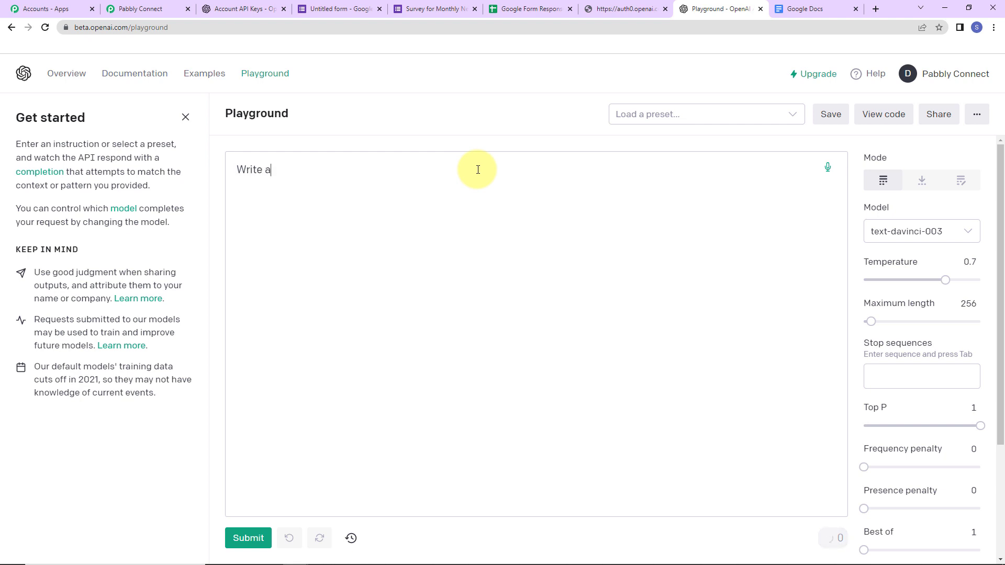
{"action": "type", "text": " story on  a flower."}
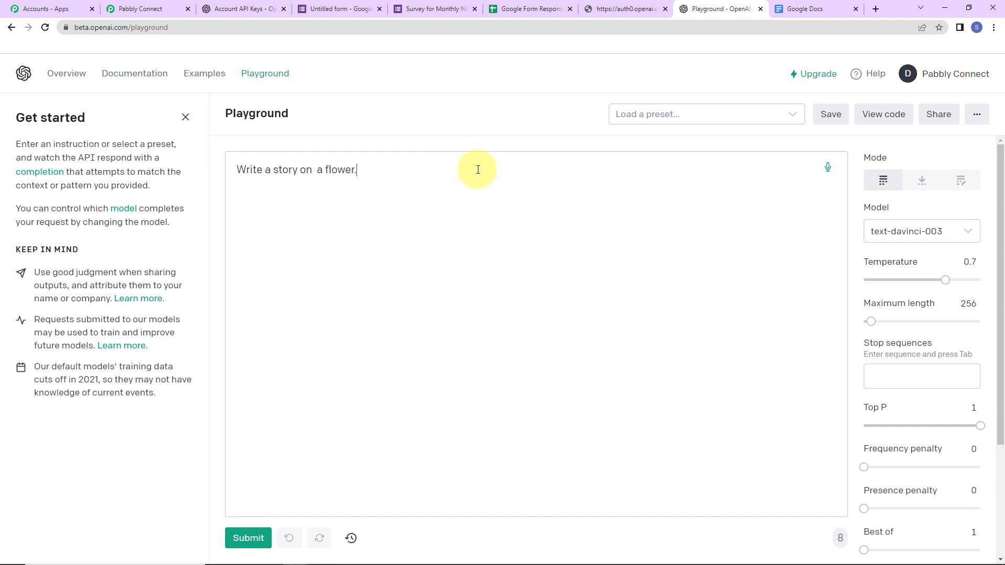
{"action": "left_click", "coordinate": [248, 538]}
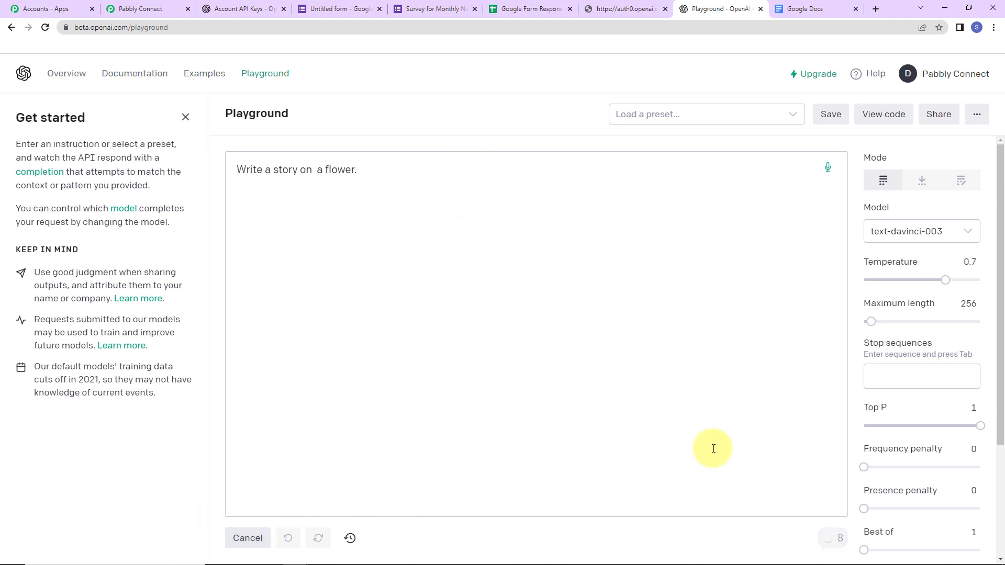
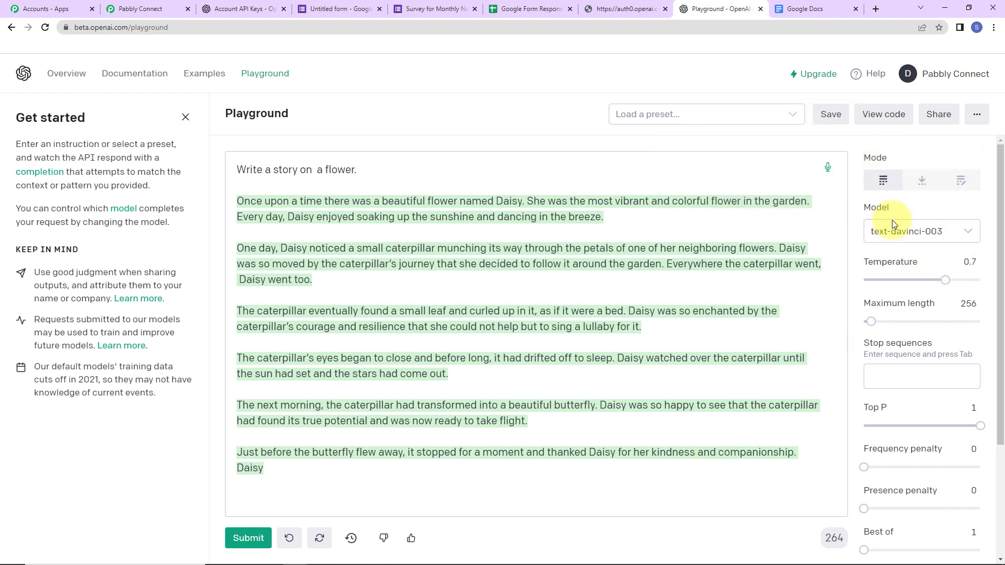
{"action": "left_click", "coordinate": [968, 234]}
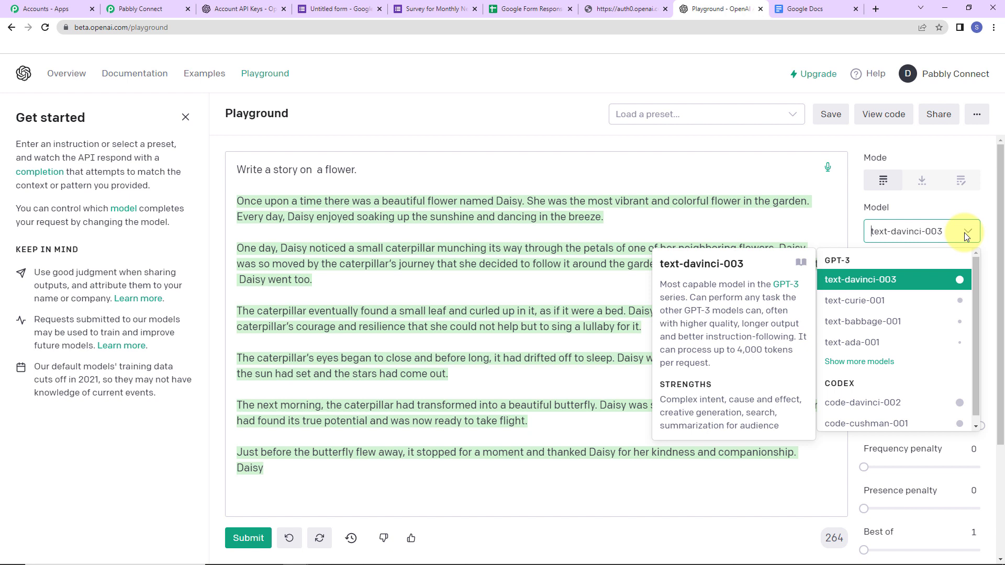
{"action": "left_click", "coordinate": [898, 280]}
{"action": "mouse_move", "coordinate": [898, 265]}
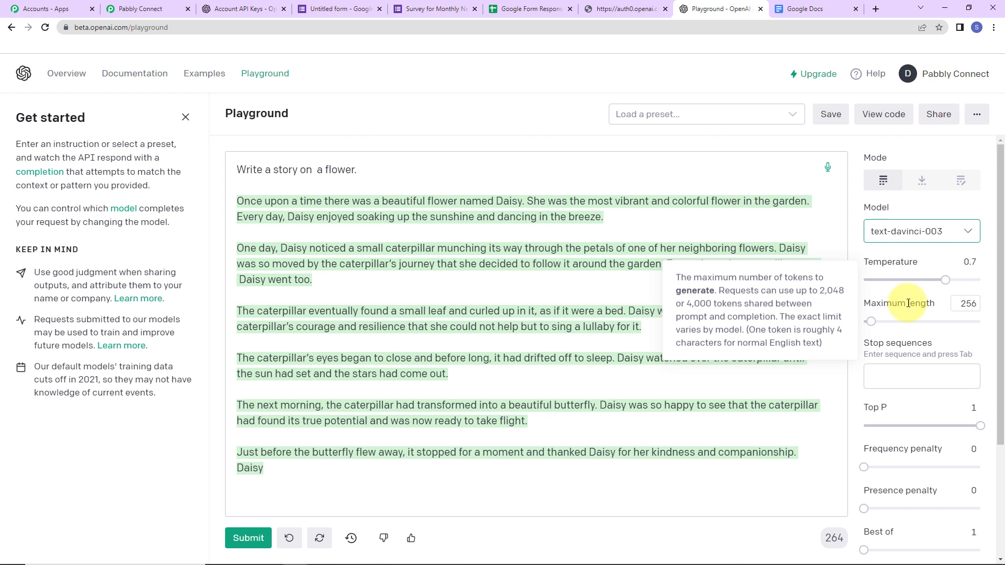
{"action": "mouse_move", "coordinate": [897, 345]}
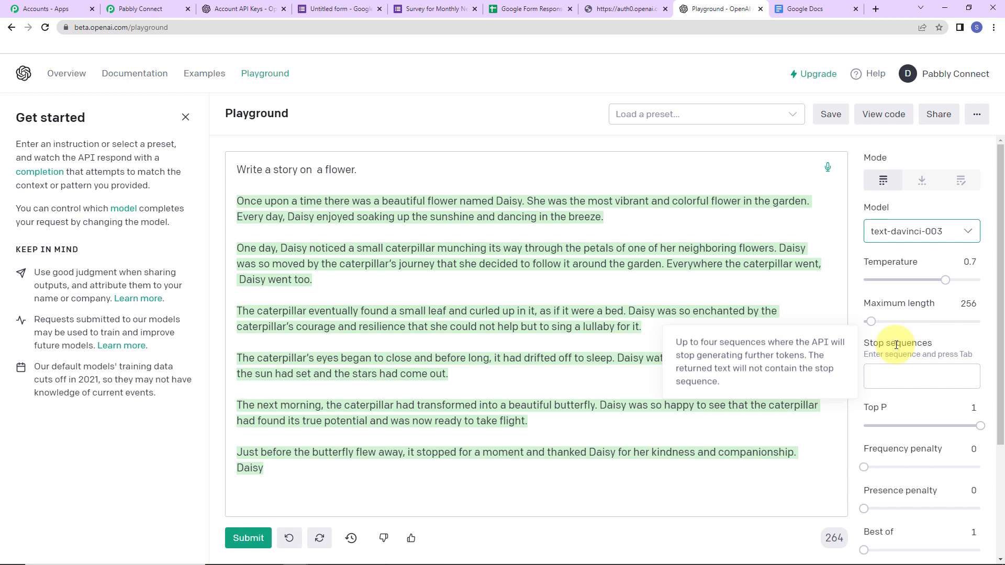
Add //# as a Playground stop sequence, then read the penalty and Best of tooltips
{"action": "left_click", "coordinate": [906, 385]}
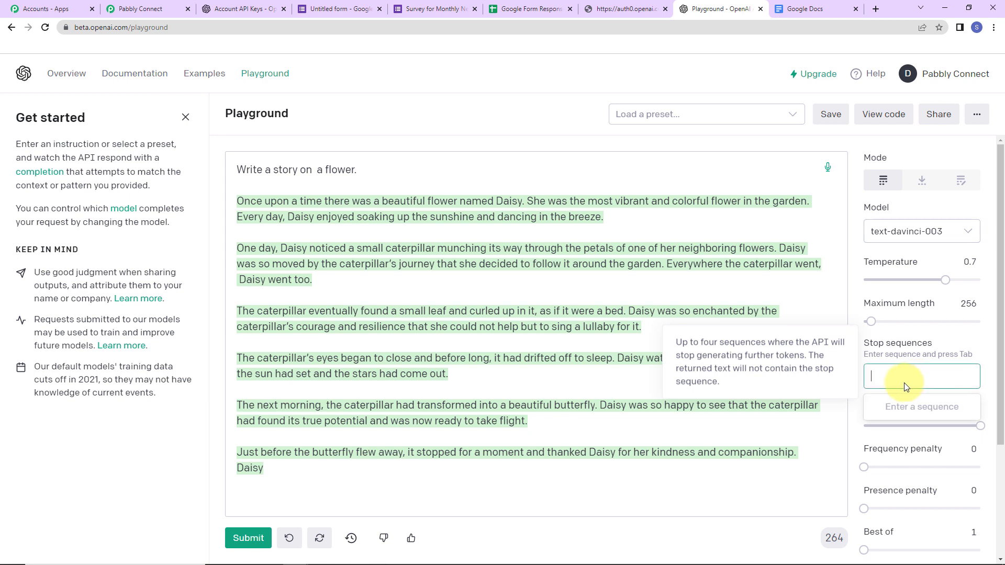
{"action": "type", "text": "//#"}
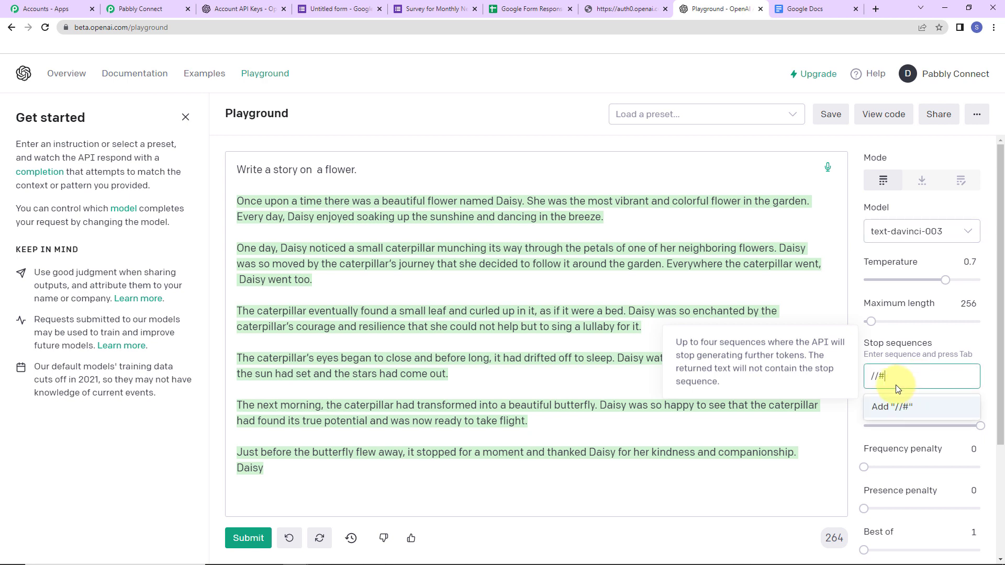
{"action": "key", "text": "Tab"}
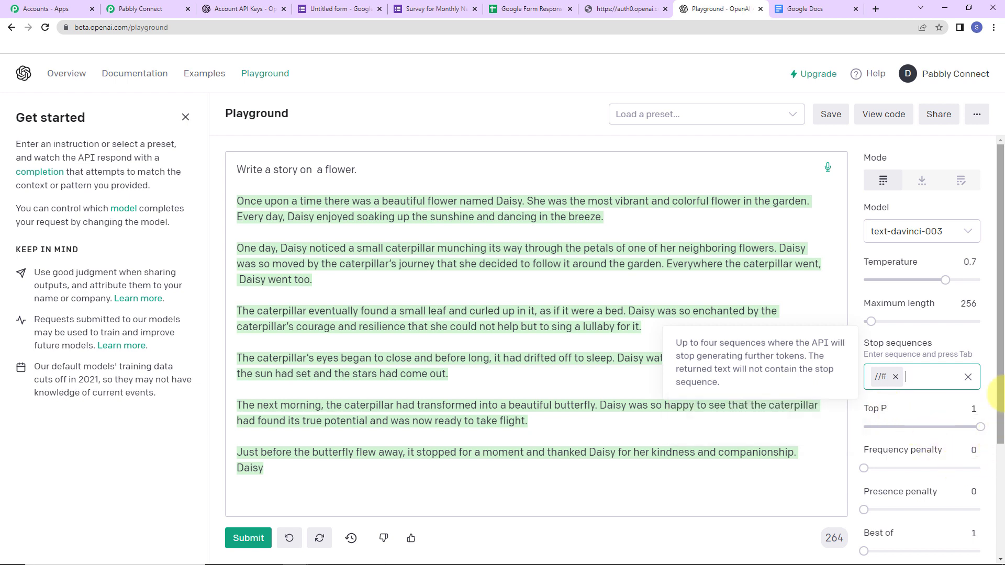
{"action": "left_click_drag", "start_coordinate": [1000, 366], "coordinate": [1000, 437]}
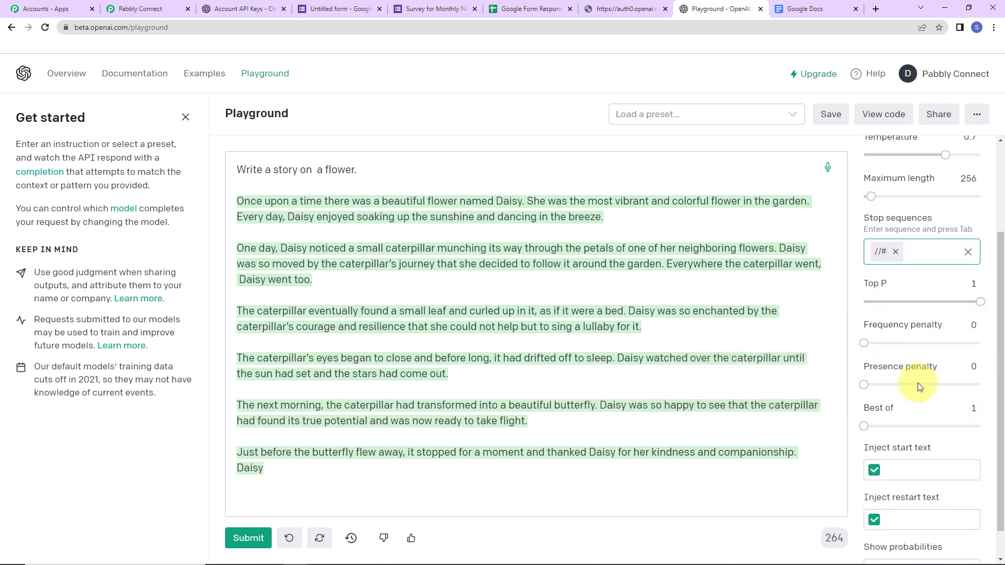
{"action": "mouse_move", "coordinate": [899, 325]}
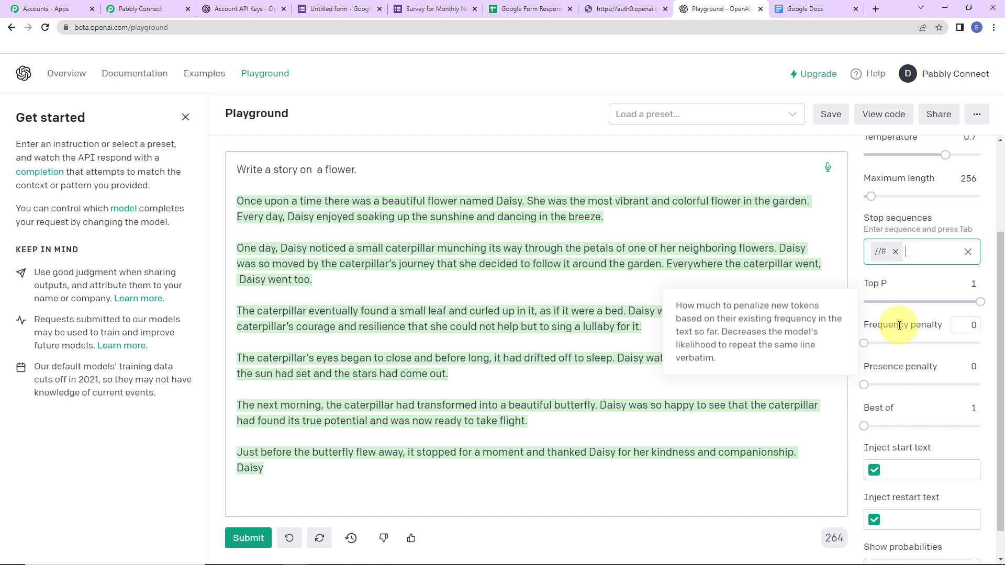
{"action": "mouse_move", "coordinate": [894, 367]}
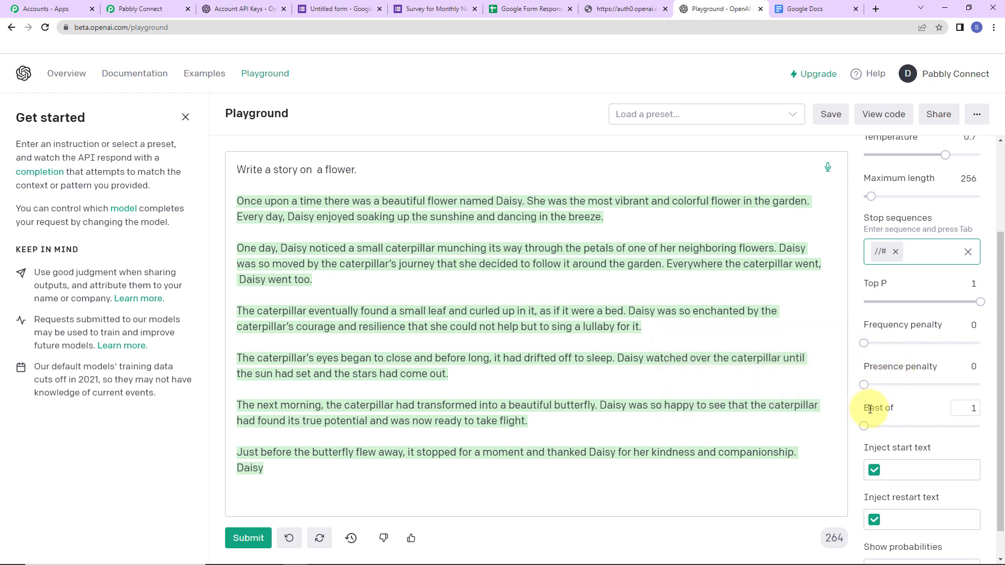
{"action": "mouse_move", "coordinate": [870, 409]}
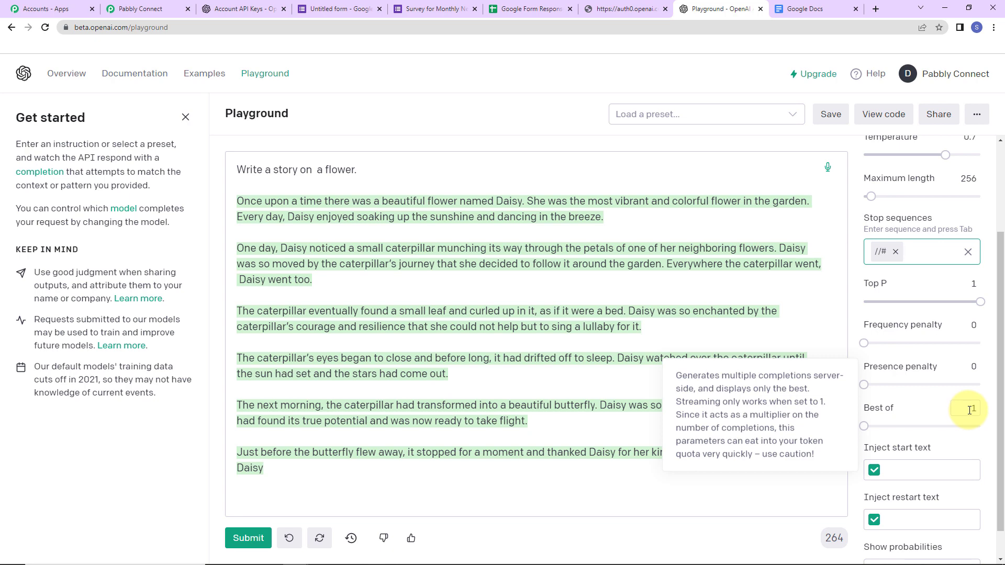
Inspect the prompt line in the Playground's Python API code, then return to Pabbly Connect
{"action": "left_click", "coordinate": [888, 114]}
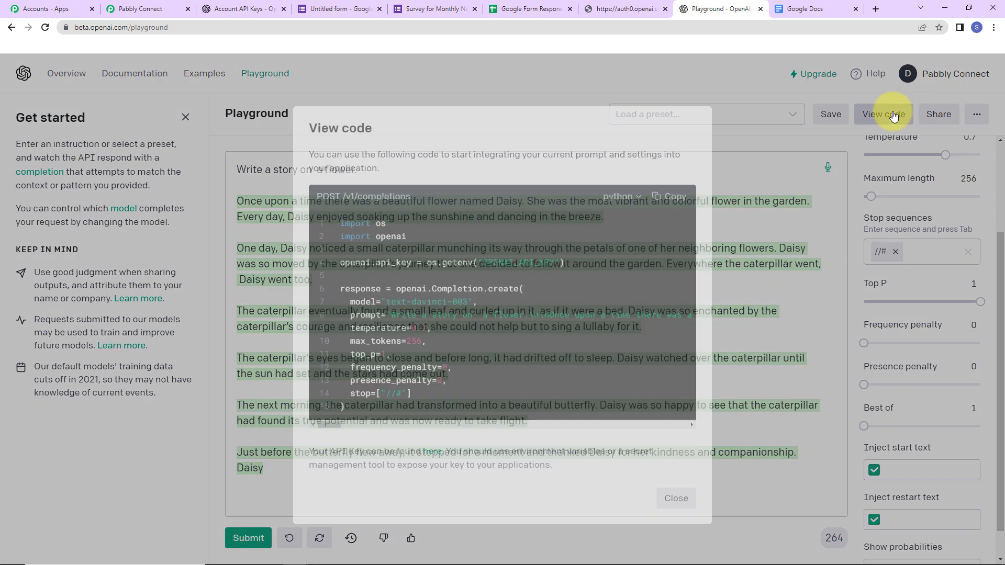
{"action": "left_click_drag", "start_coordinate": [345, 309], "coordinate": [374, 309]}
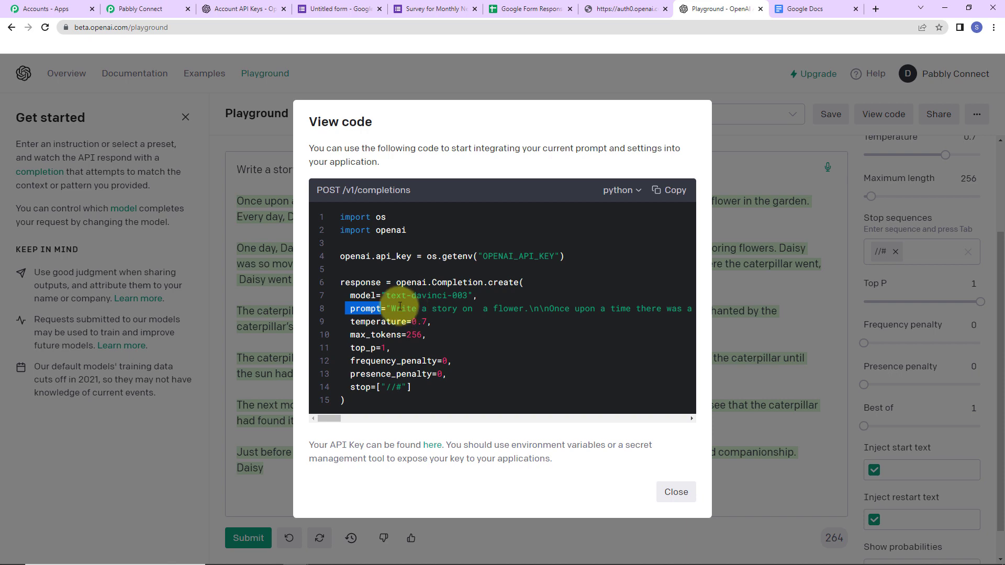
{"action": "left_click_drag", "start_coordinate": [391, 308], "coordinate": [519, 308]}
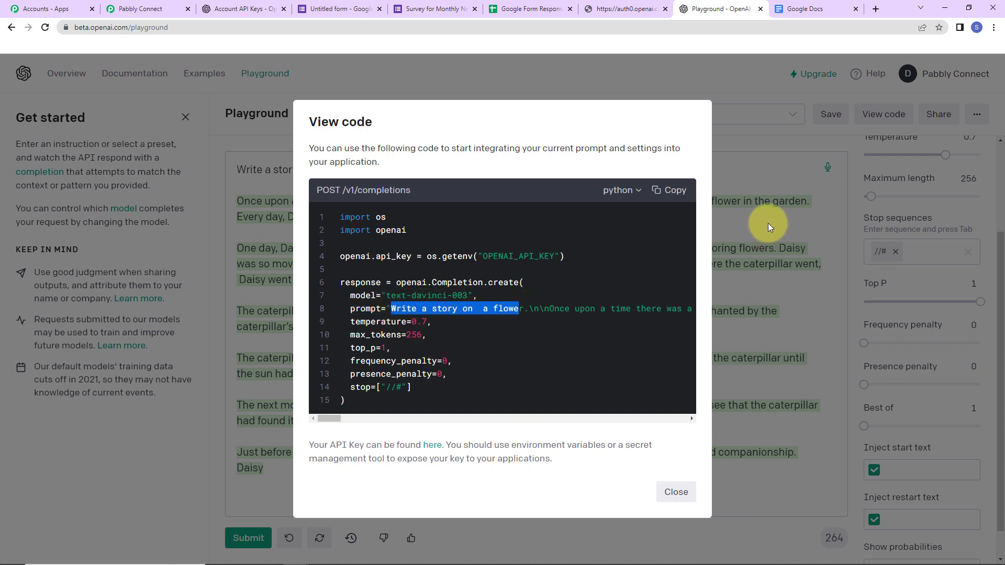
{"action": "left_click", "coordinate": [776, 183]}
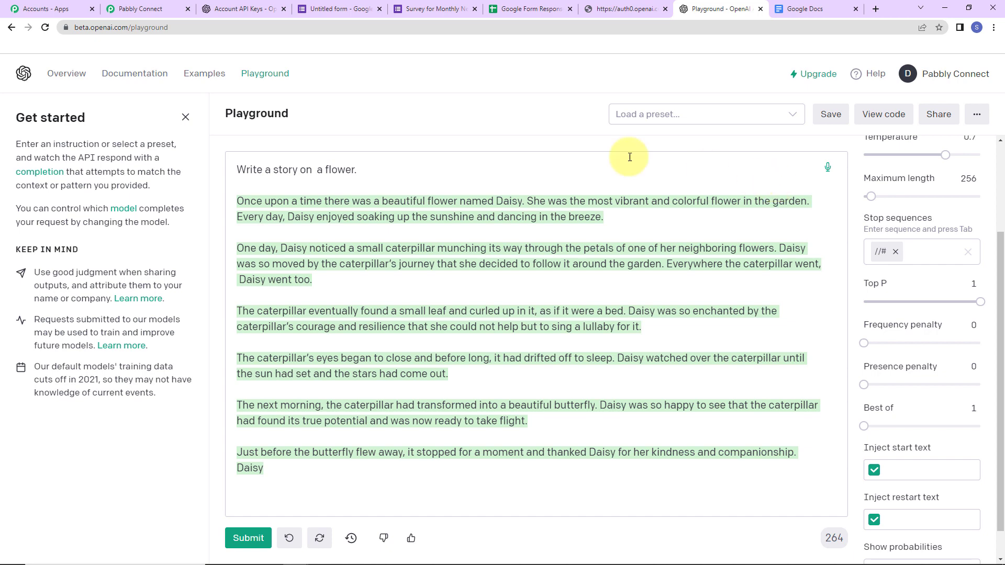
{"action": "left_click", "coordinate": [148, 11]}
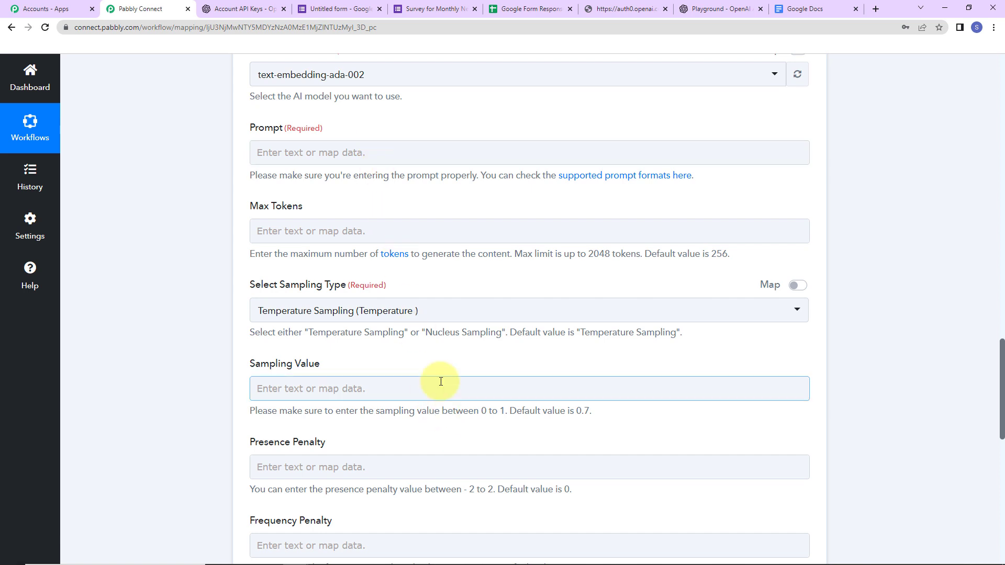
Select text-davinci-003 as the OpenAI step's AI model
{"action": "scroll", "coordinate": [366, 329], "scroll_direction": "up", "scroll_amount": 2}
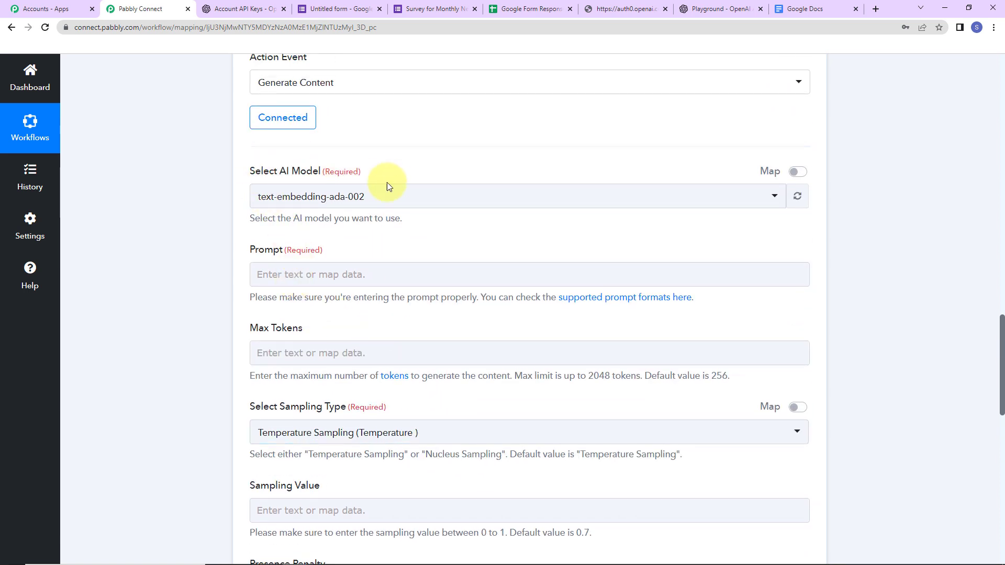
{"action": "left_click", "coordinate": [399, 195]}
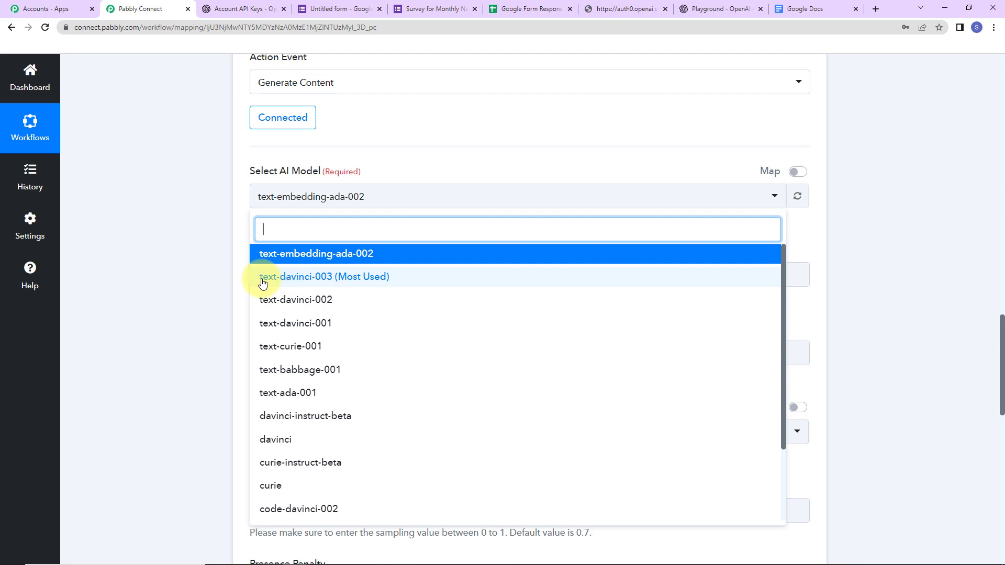
{"action": "left_click", "coordinate": [325, 281]}
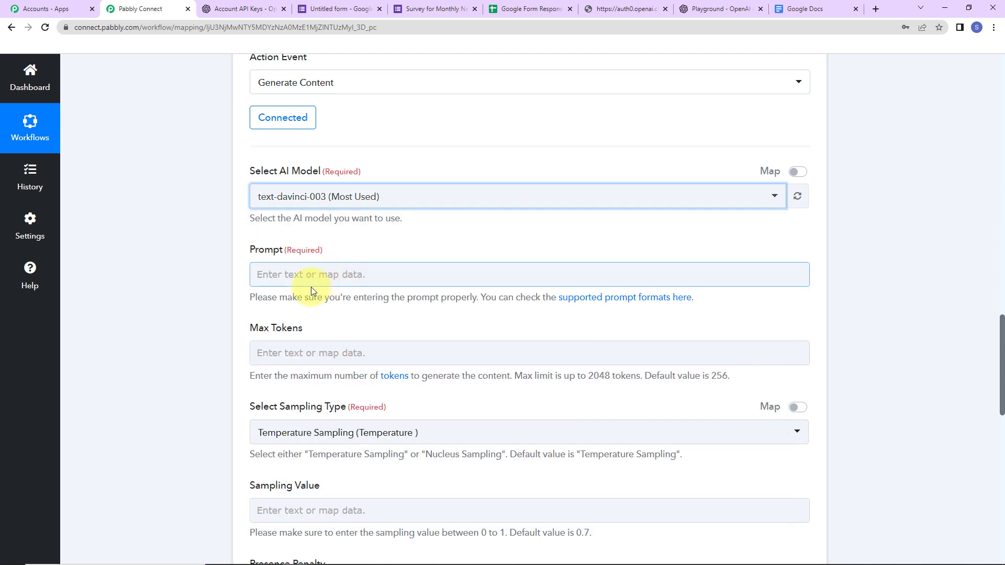
Set the prompt to 'Write an article on' followed by the form's Suggest A Topic answer
{"action": "left_click", "coordinate": [277, 268]}
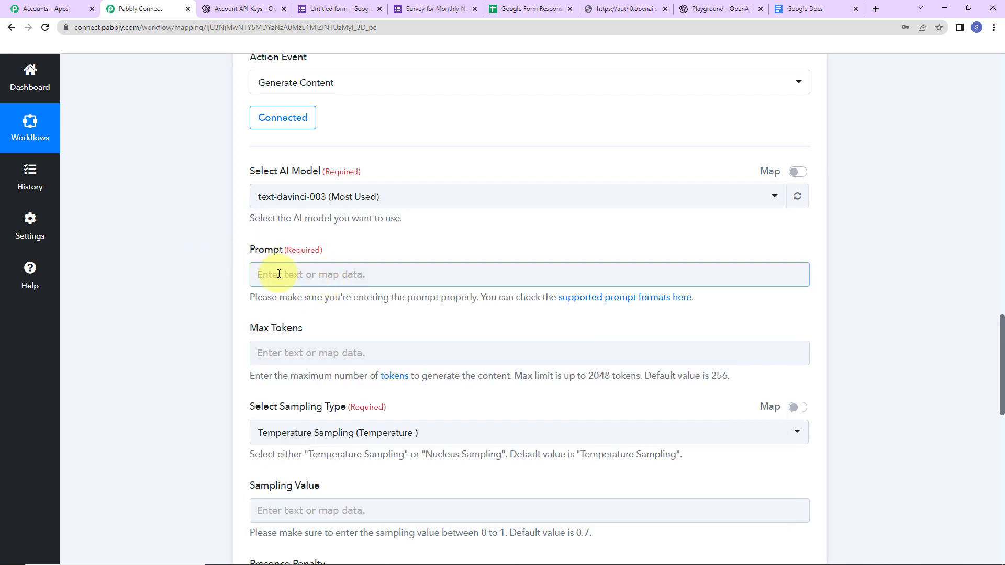
{"action": "left_click", "coordinate": [279, 274]}
{"action": "type", "text": "Wri"}
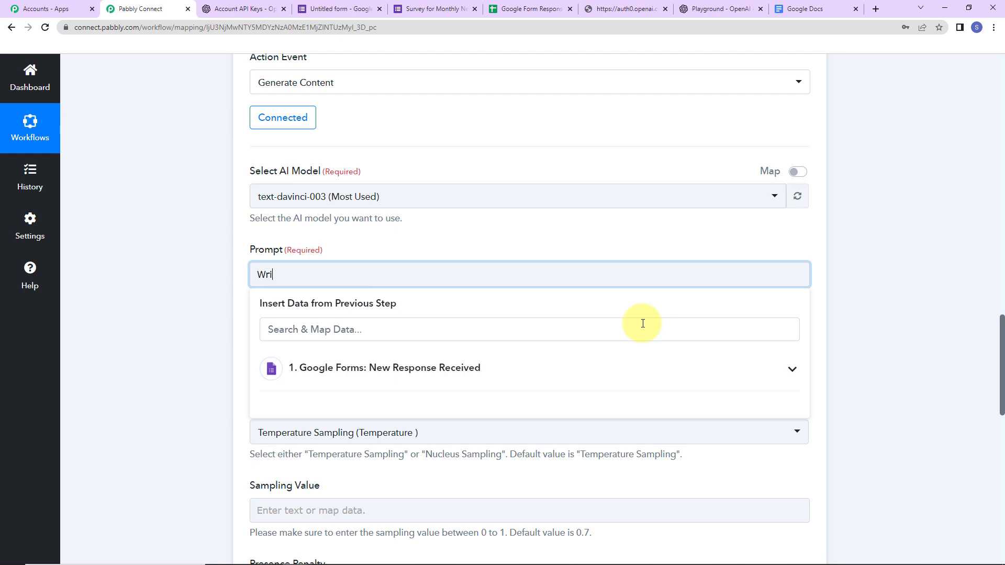
{"action": "type", "text": "te an article on"}
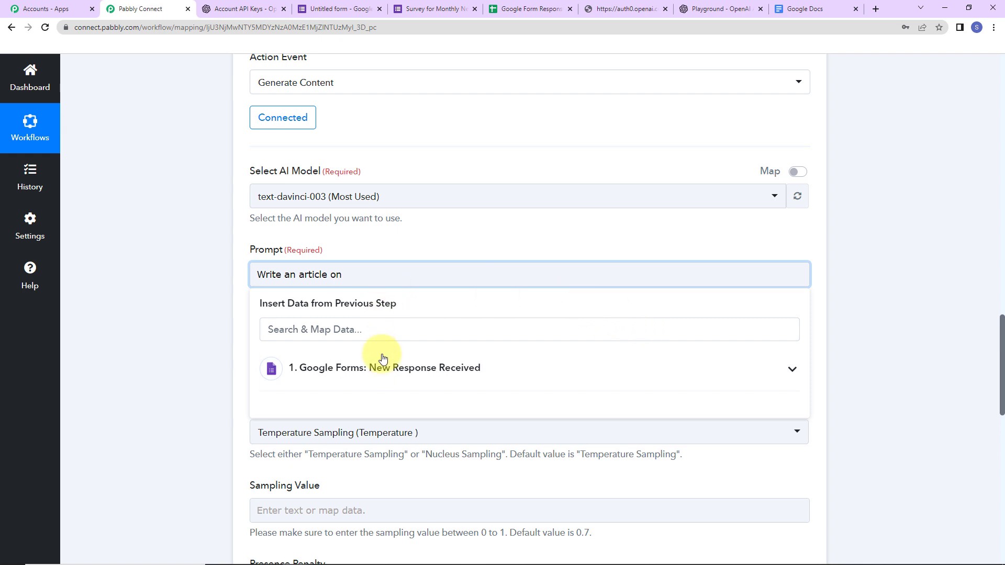
{"action": "left_click", "coordinate": [389, 369]}
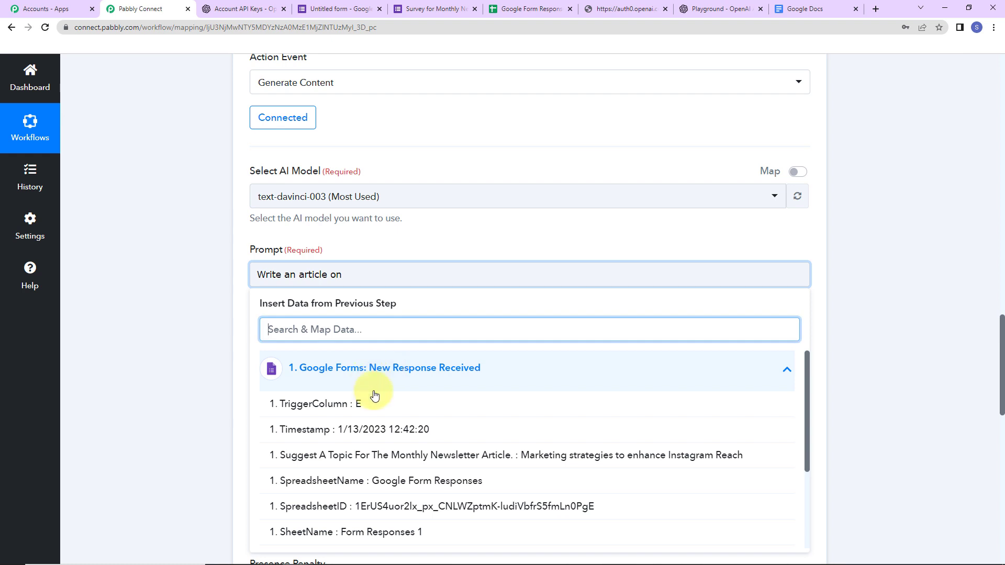
{"action": "left_click", "coordinate": [366, 455]}
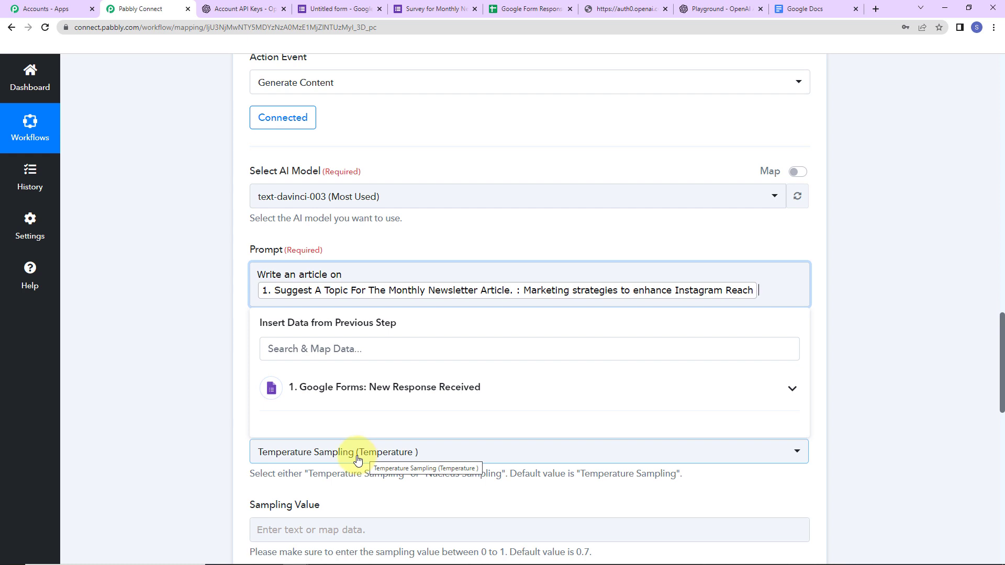
{"action": "left_click", "coordinate": [190, 254]}
{"action": "scroll", "coordinate": [218, 310], "scroll_direction": "up", "scroll_amount": 3}
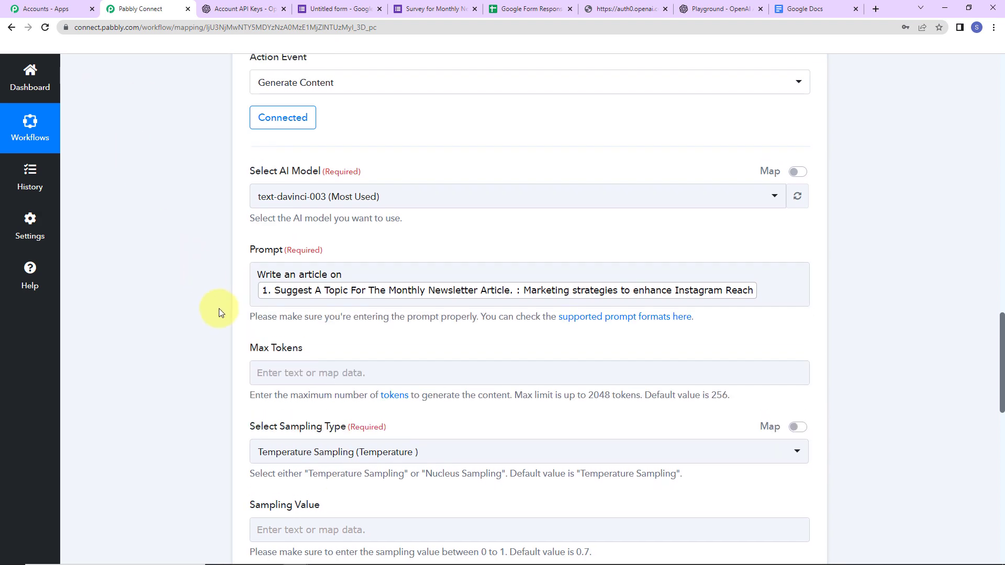
Set Max Tokens to 300 and keep Temperature Sampling as the sampling type
{"action": "left_click", "coordinate": [274, 308]}
{"action": "scroll", "coordinate": [274, 309], "scroll_direction": "up", "scroll_amount": 2}
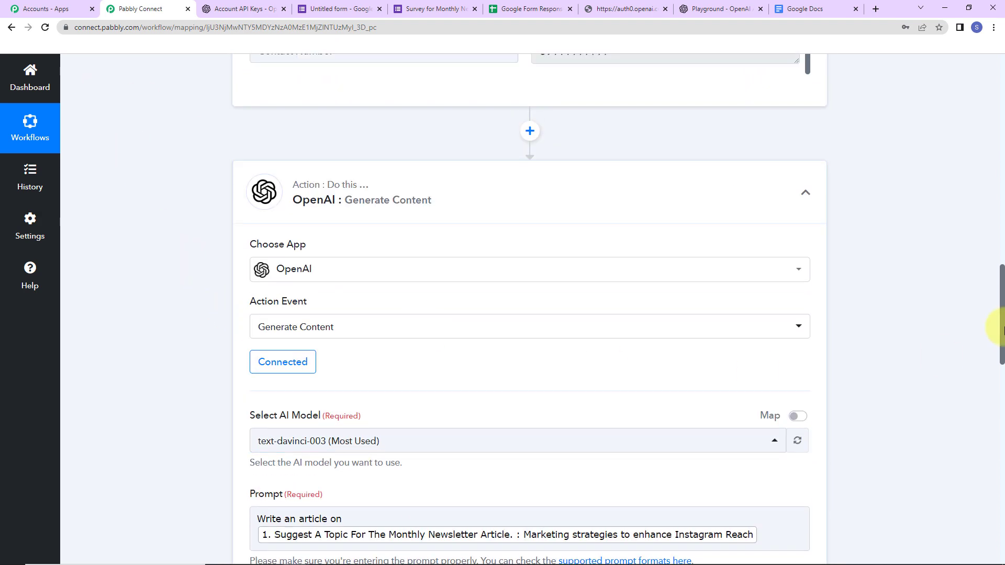
{"action": "scroll", "coordinate": [1001, 359], "scroll_direction": "down", "scroll_amount": 7}
{"action": "scroll", "coordinate": [1001, 384], "scroll_direction": "down", "scroll_amount": 1}
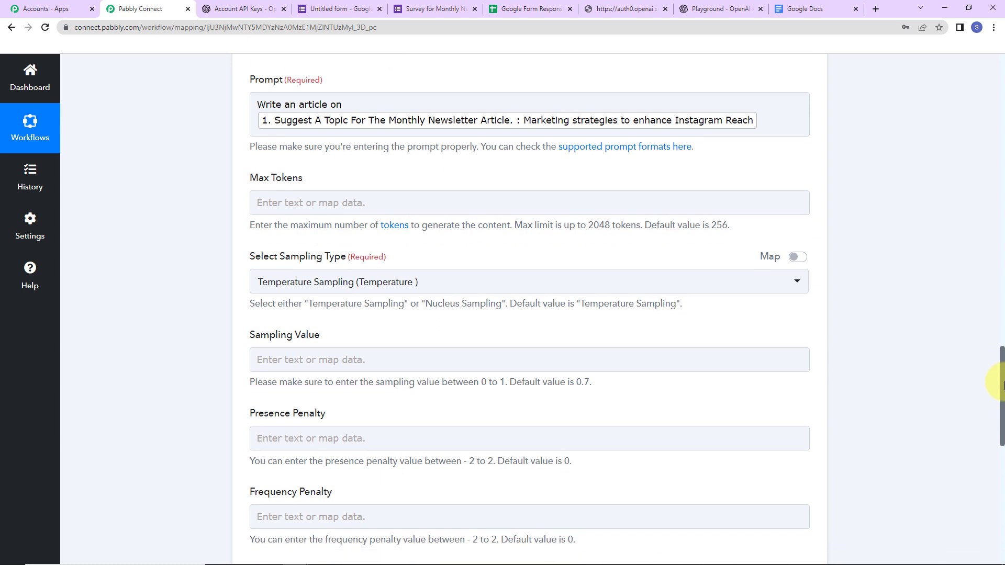
{"action": "left_click", "coordinate": [423, 205]}
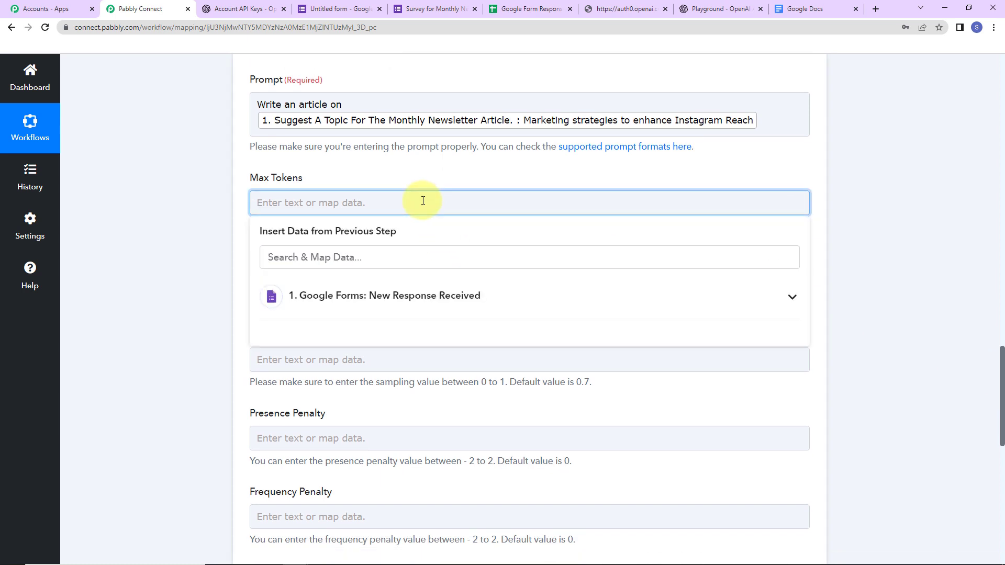
{"action": "type", "text": "300"}
{"action": "left_click", "coordinate": [189, 246]}
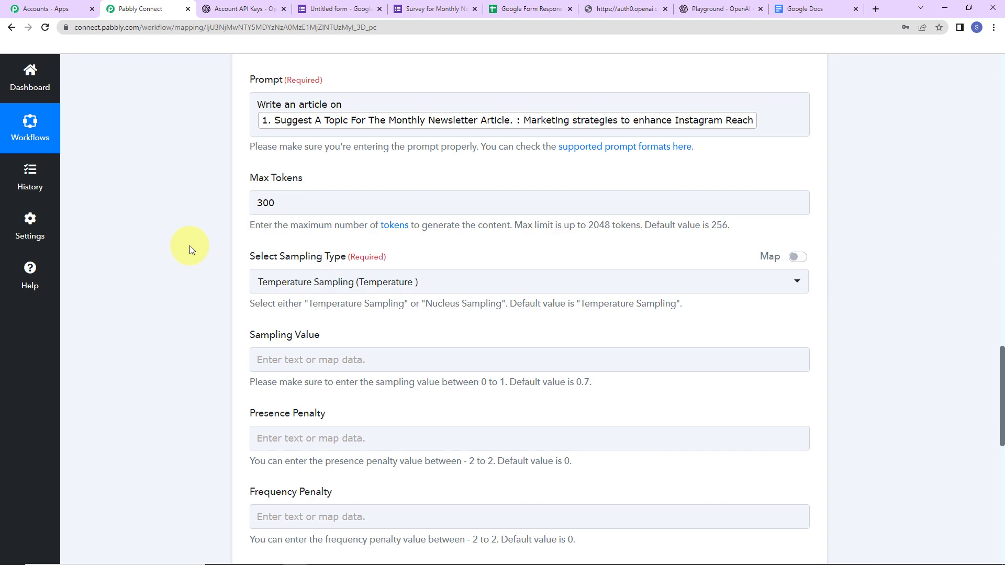
{"action": "left_click", "coordinate": [278, 291]}
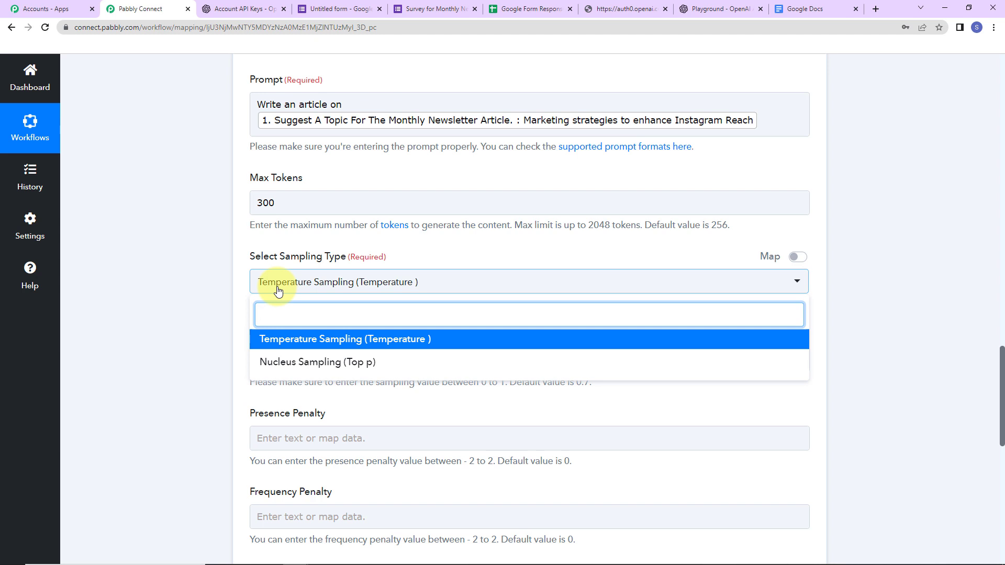
{"action": "left_click", "coordinate": [280, 340]}
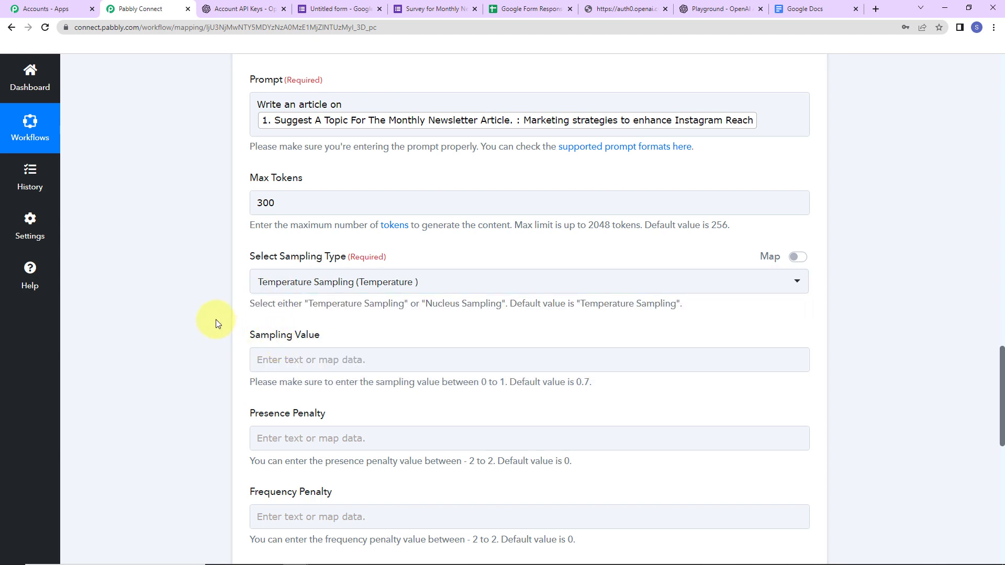
Enter Sampling Value 0.7 and Presence Penalty 0 for the OpenAI step
{"action": "scroll", "coordinate": [215, 319], "scroll_direction": "up", "scroll_amount": 2}
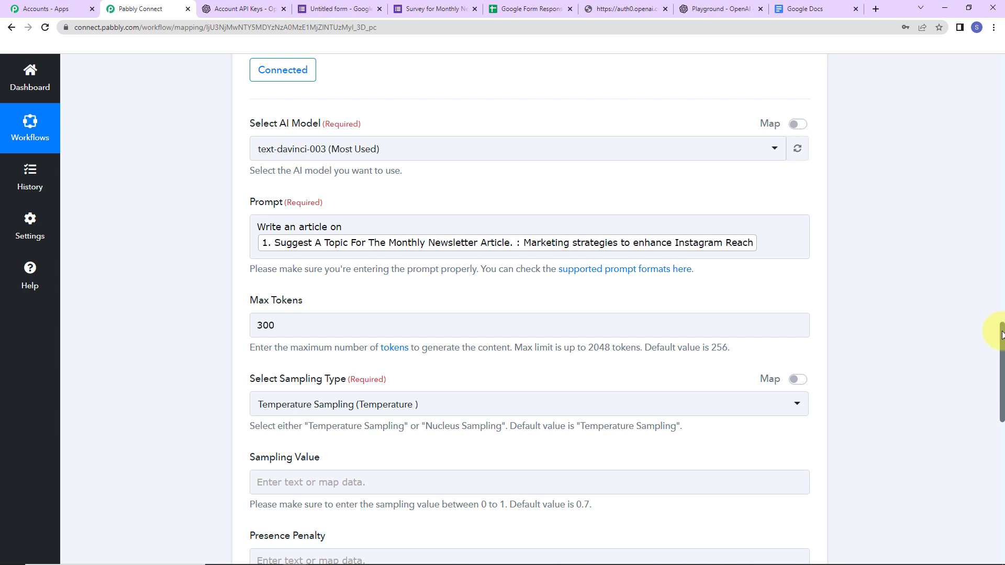
{"action": "left_click_drag", "start_coordinate": [1001, 335], "coordinate": [1001, 398]}
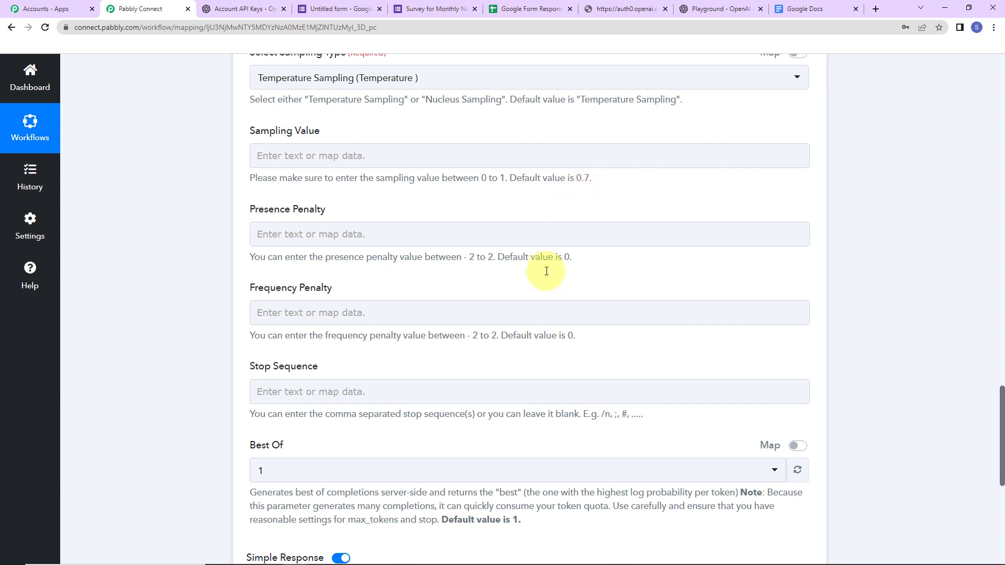
{"action": "left_click", "coordinate": [344, 158]}
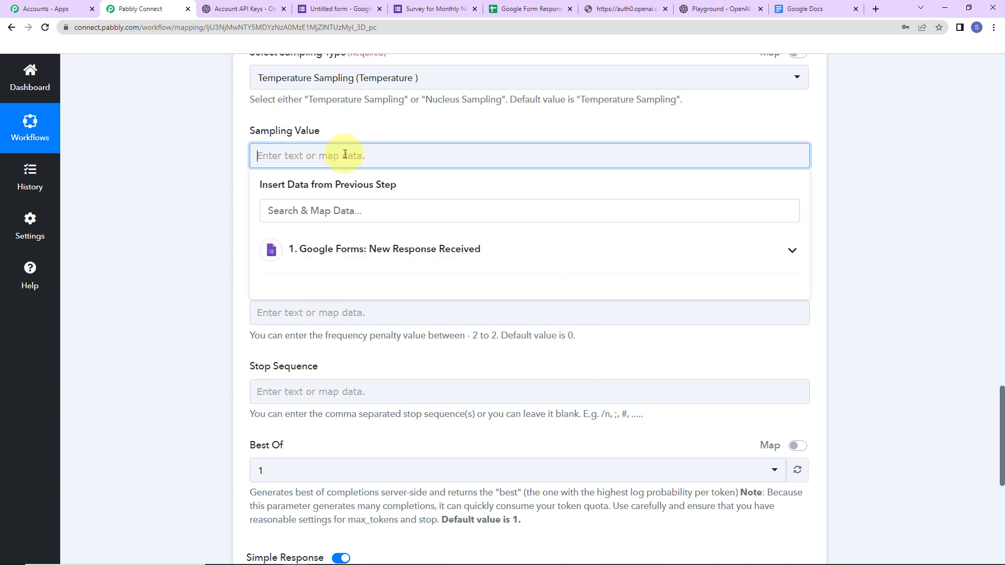
{"action": "left_click", "coordinate": [181, 186]}
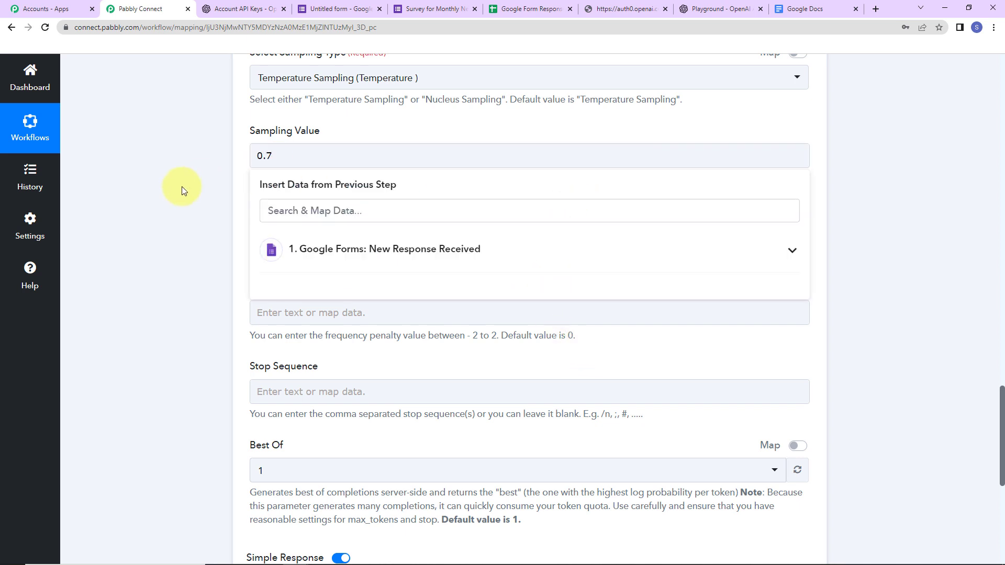
{"action": "left_click", "coordinate": [290, 240]}
{"action": "type", "text": "0"}
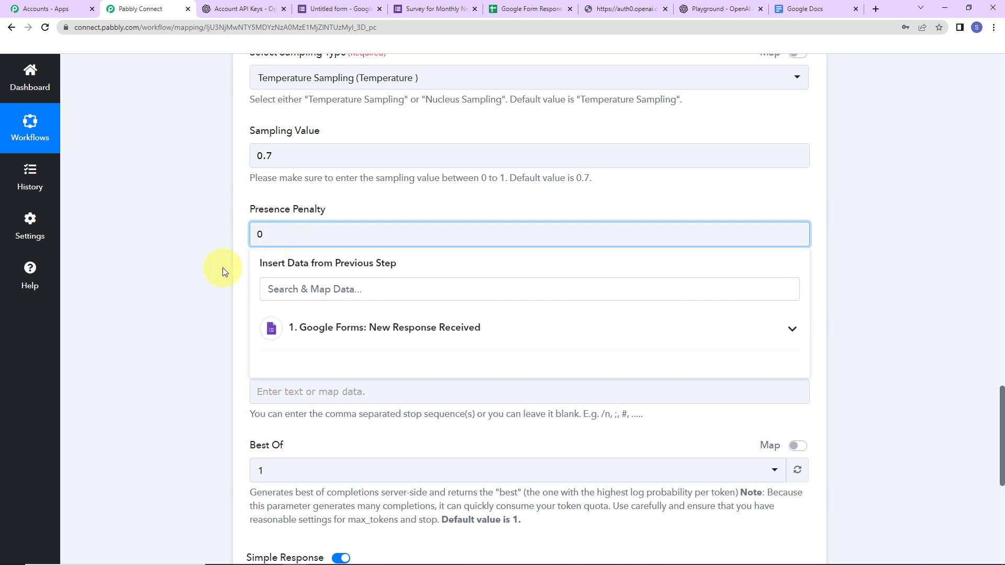
{"action": "left_click", "coordinate": [225, 270]}
{"action": "left_click", "coordinate": [281, 321]}
Set Frequency Penalty to 0 and enter //# as the Stop Sequence
{"action": "type", "text": "0"}
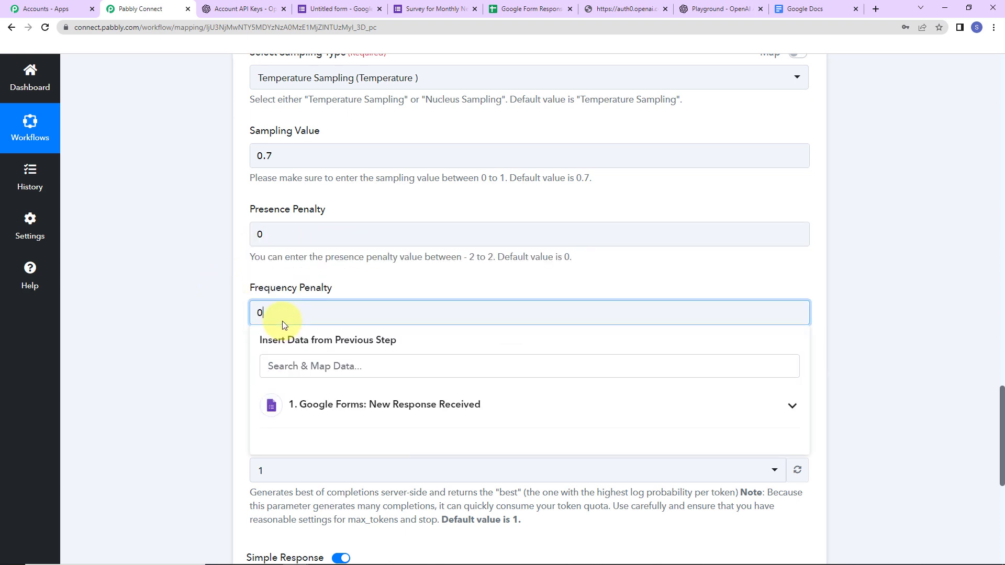
{"action": "left_click", "coordinate": [205, 334]}
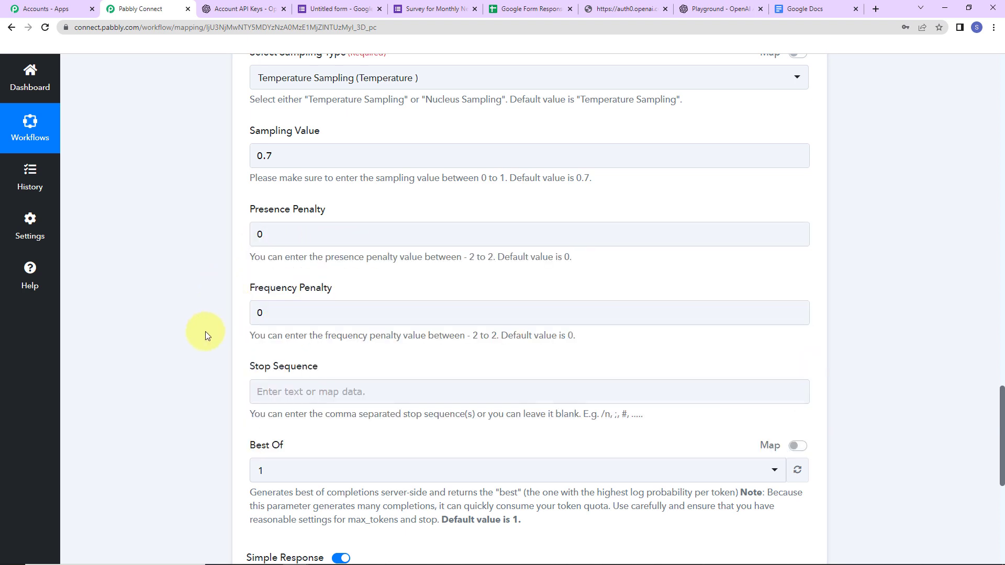
{"action": "left_click", "coordinate": [295, 389]}
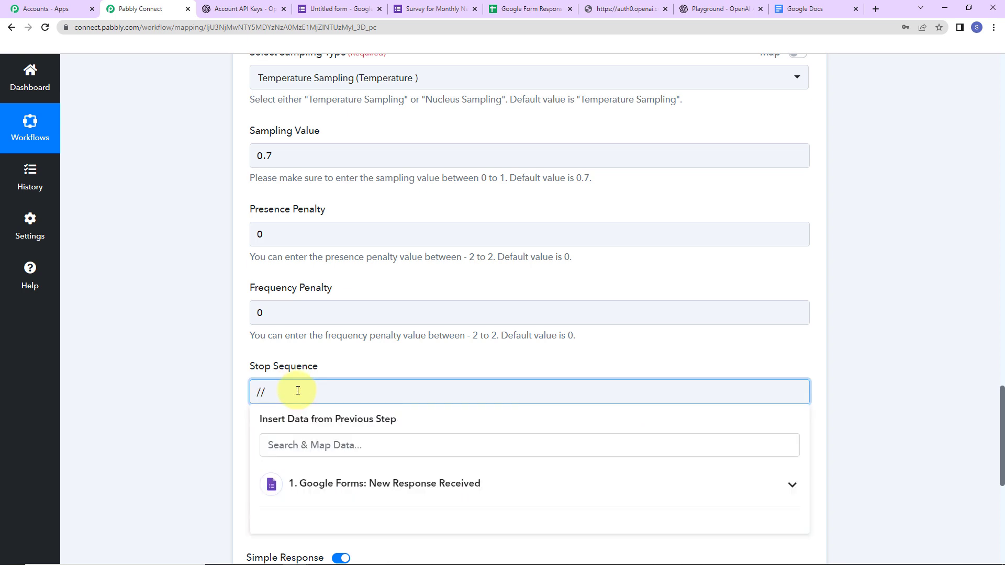
{"action": "left_click", "coordinate": [202, 395]}
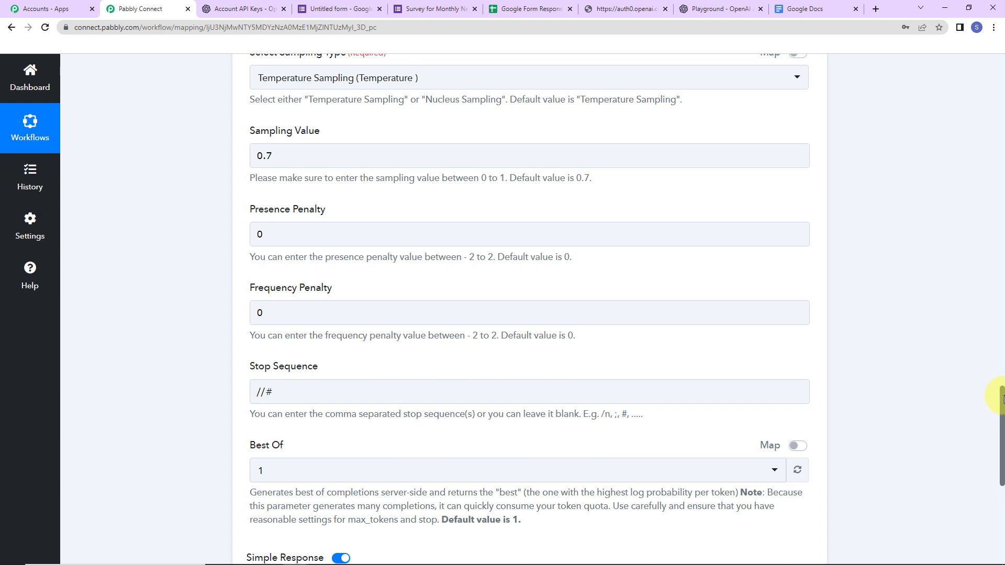
{"action": "left_click_drag", "start_coordinate": [1000, 399], "coordinate": [999, 481]}
Save and test the OpenAI step, reading the 310-token Instagram reach article returned
{"action": "left_click", "coordinate": [294, 201]}
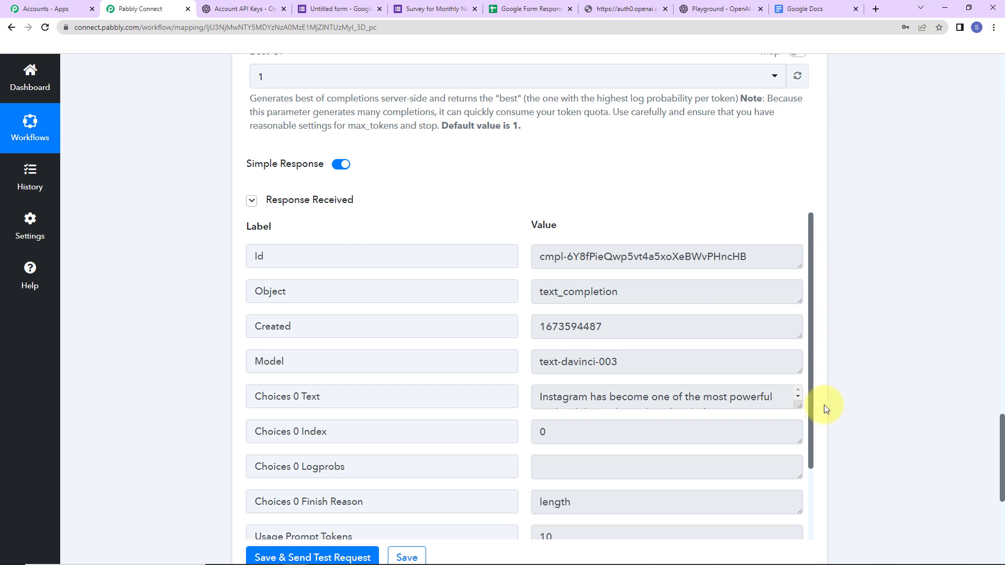
{"action": "left_click_drag", "start_coordinate": [800, 407], "coordinate": [801, 494]}
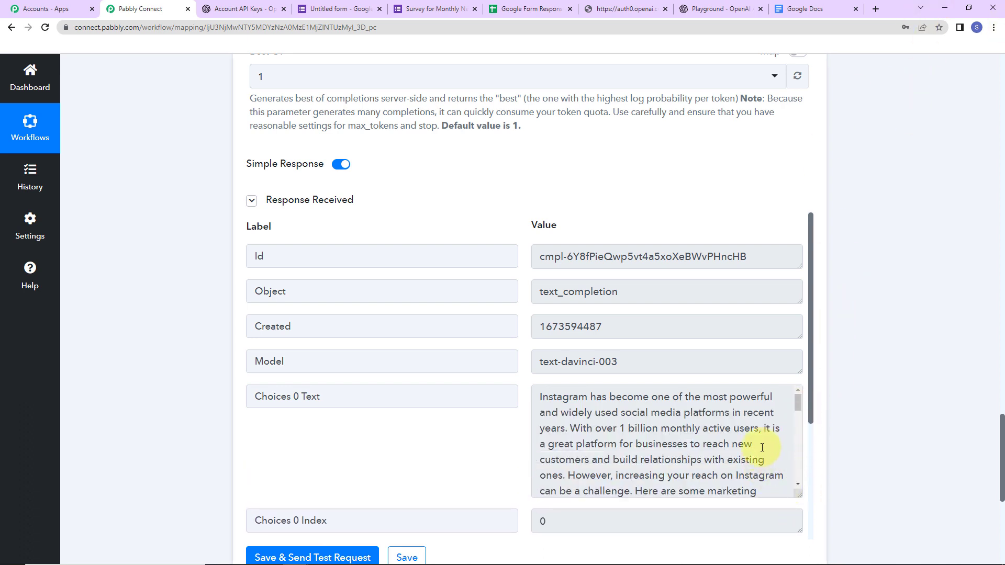
{"action": "left_click_drag", "start_coordinate": [795, 401], "coordinate": [790, 474]}
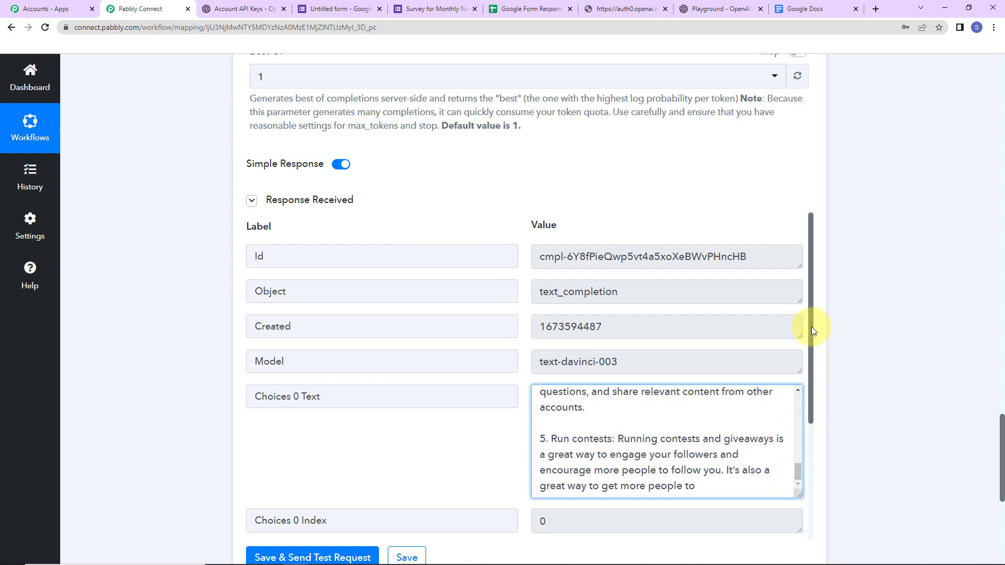
{"action": "left_click_drag", "start_coordinate": [811, 326], "coordinate": [808, 467]}
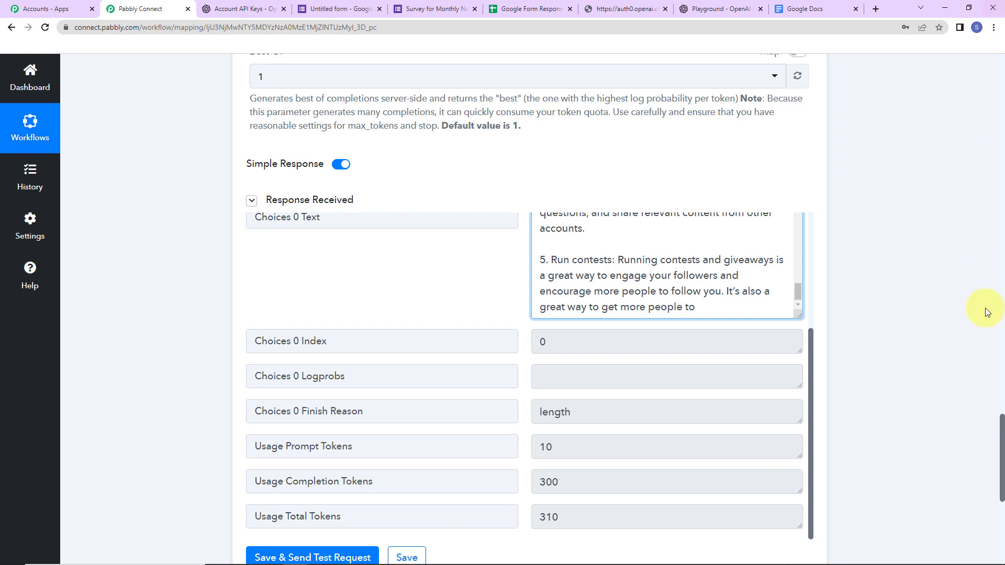
{"action": "left_click_drag", "start_coordinate": [1000, 434], "coordinate": [999, 497]}
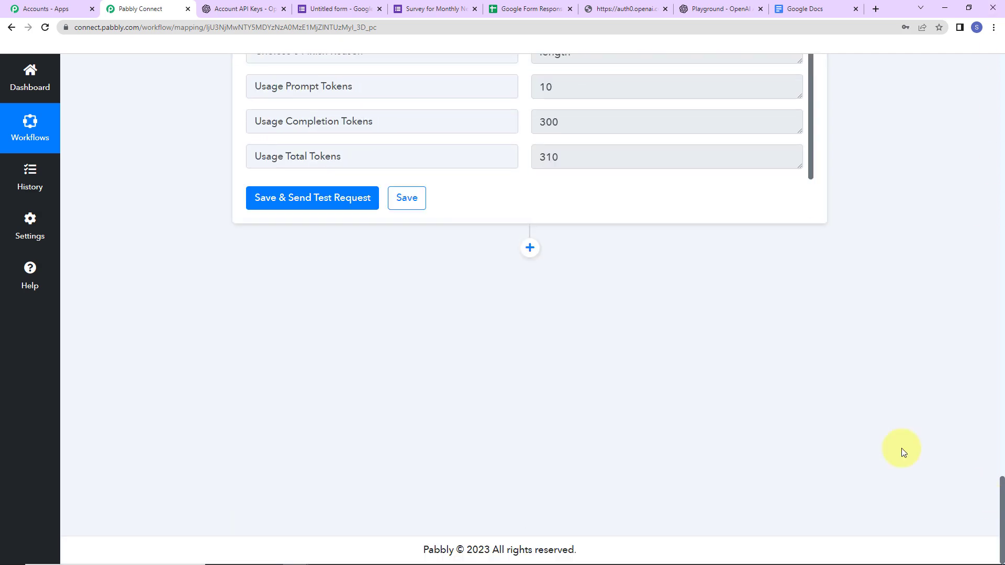
Add a Google Docs step after OpenAI with the Create a Blank Document action event
{"action": "left_click", "coordinate": [545, 251]}
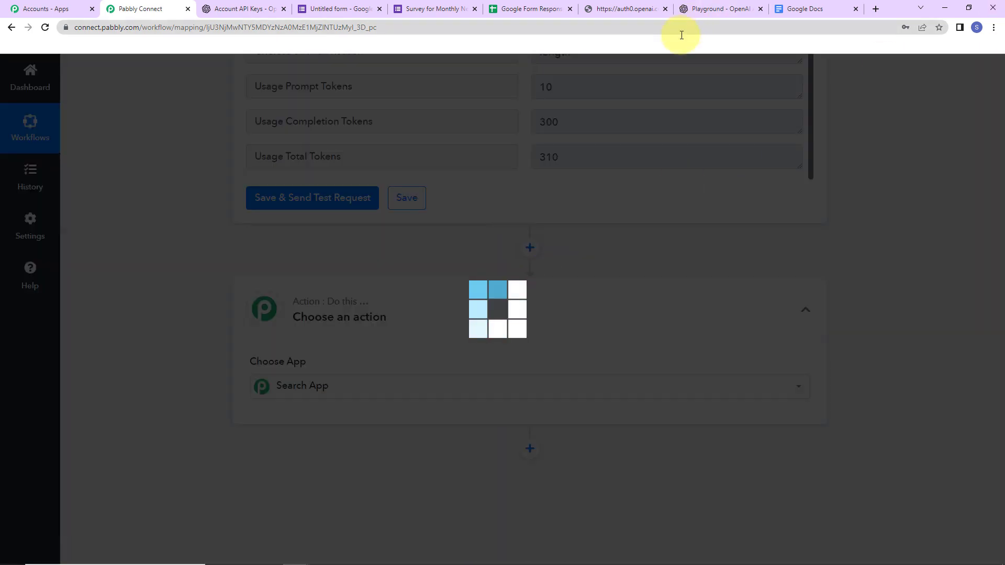
{"action": "type", "text": "doc"}
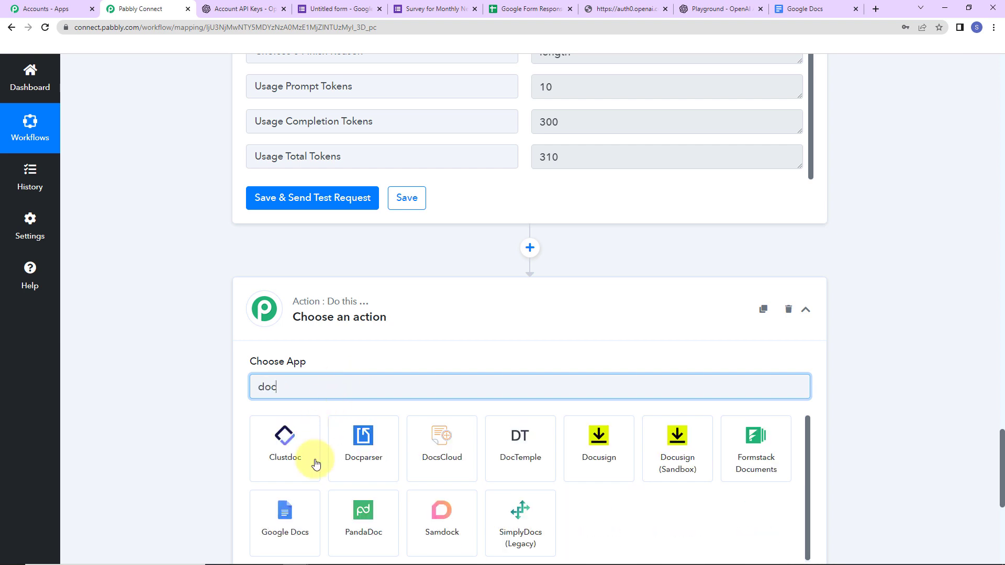
{"action": "left_click", "coordinate": [296, 512]}
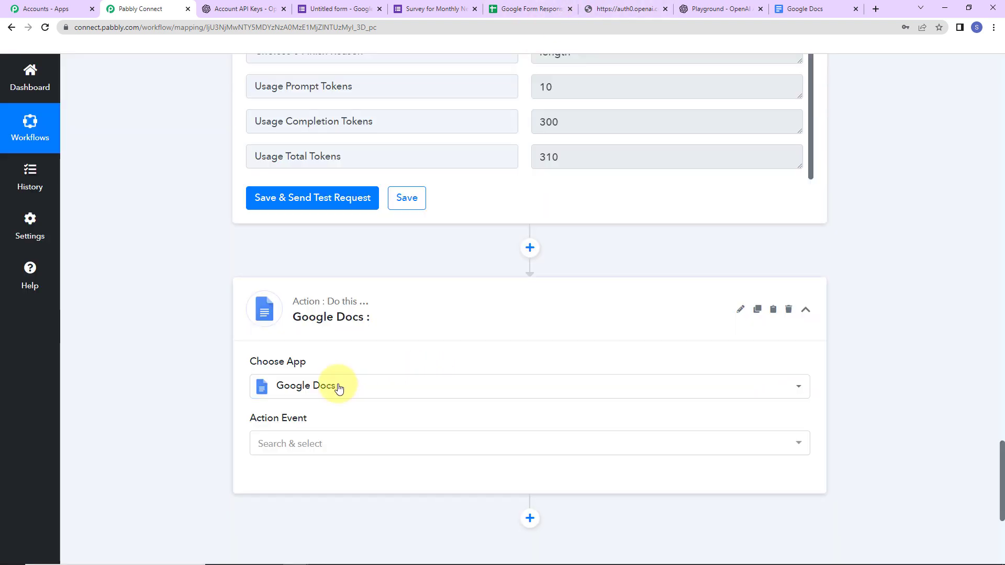
{"action": "left_click", "coordinate": [283, 445]}
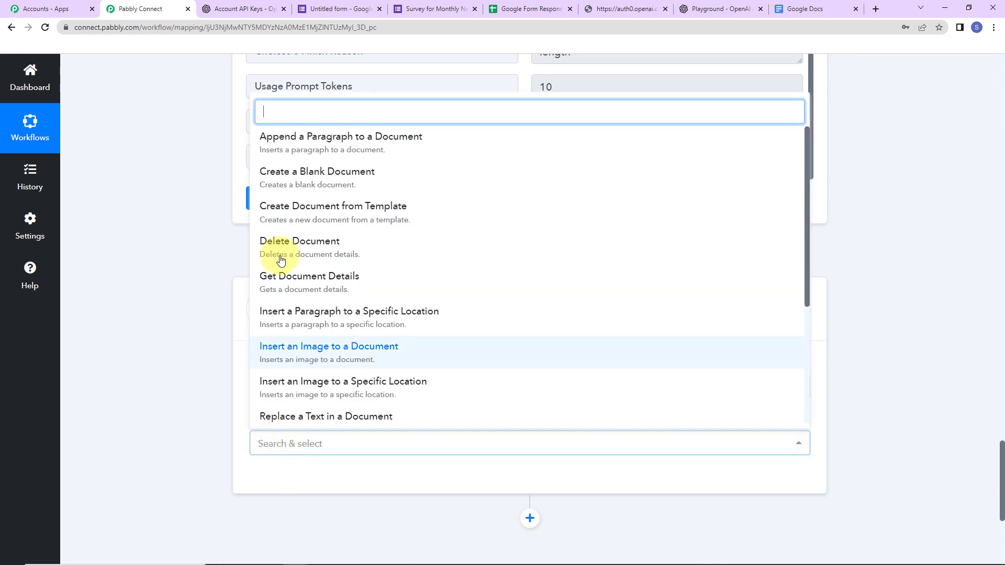
{"action": "left_click", "coordinate": [291, 178]}
Connect a new Google account to the Google Docs step and allow Pabbly Connect access
{"action": "left_click", "coordinate": [290, 485]}
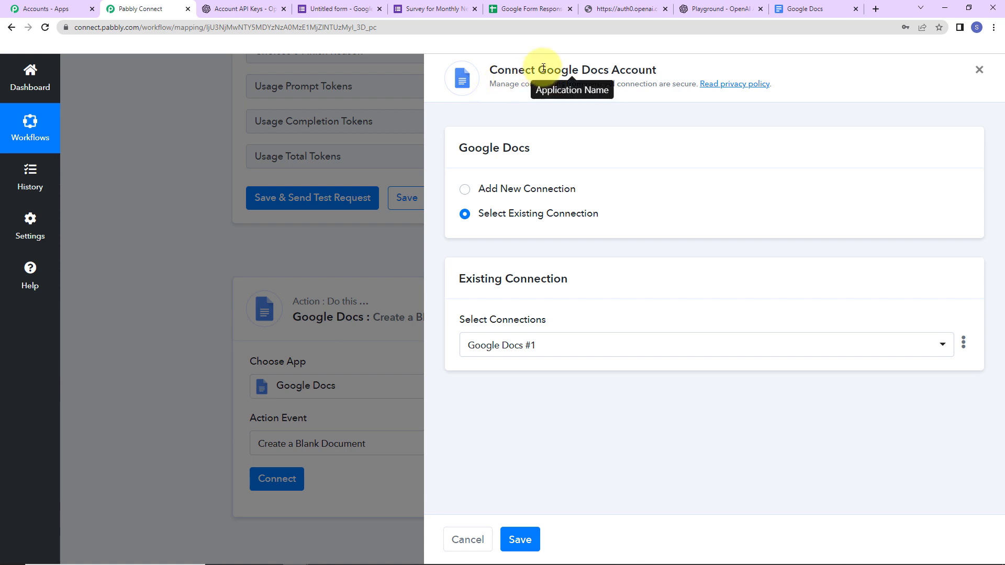
{"action": "left_click_drag", "start_coordinate": [539, 68], "coordinate": [683, 72]}
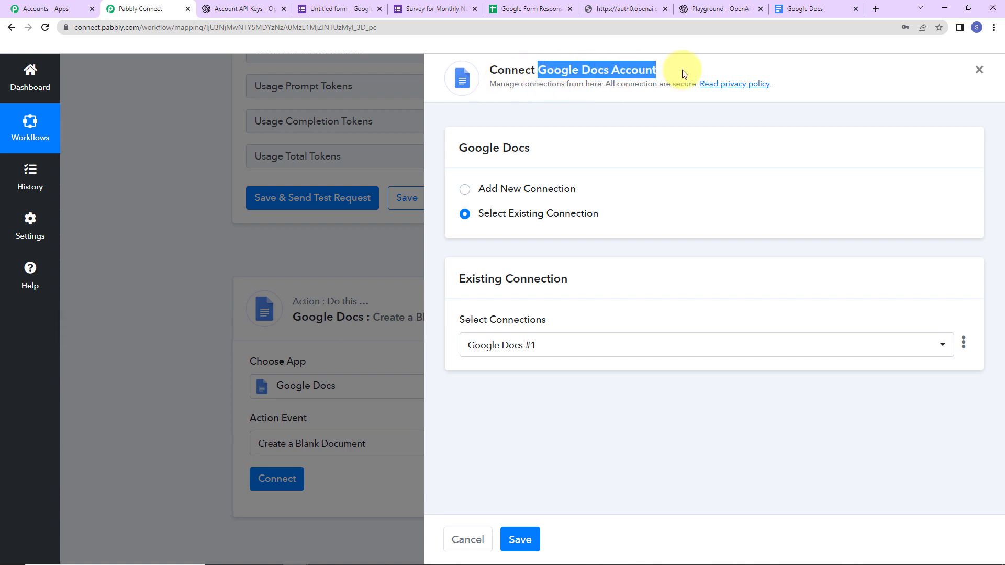
{"action": "left_click", "coordinate": [470, 243]}
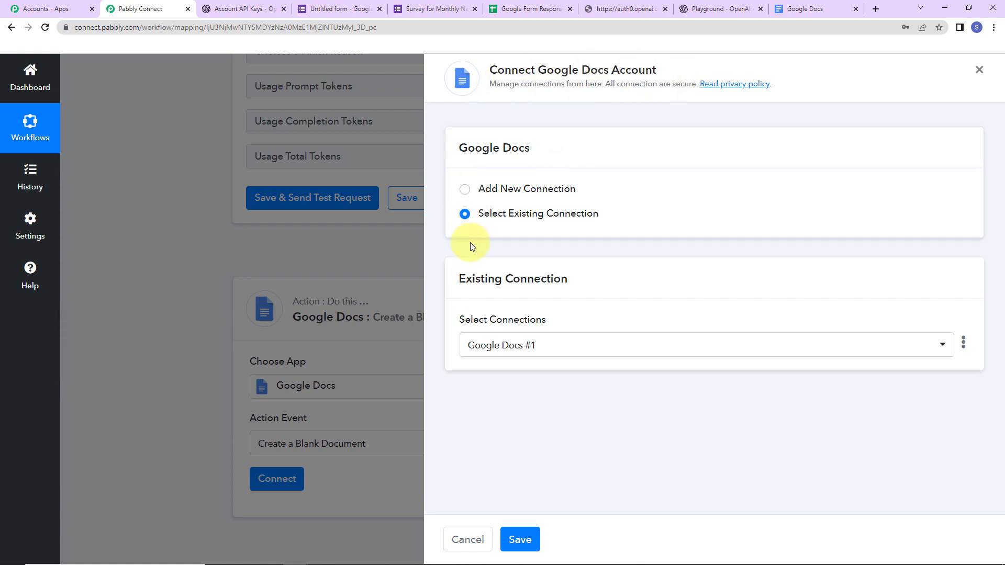
{"action": "left_click", "coordinate": [466, 192]}
{"action": "left_click", "coordinate": [560, 336]}
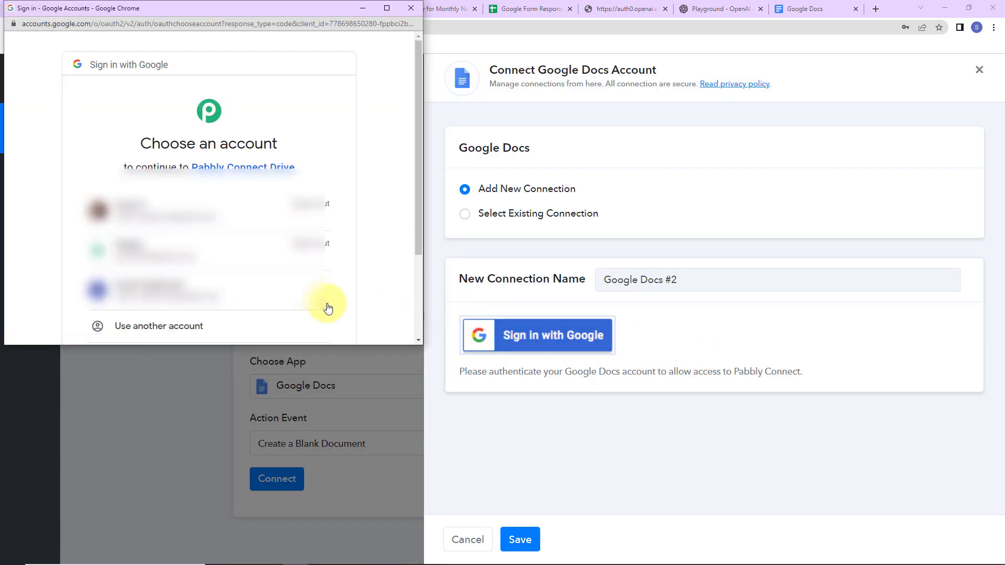
{"action": "left_click", "coordinate": [230, 291]}
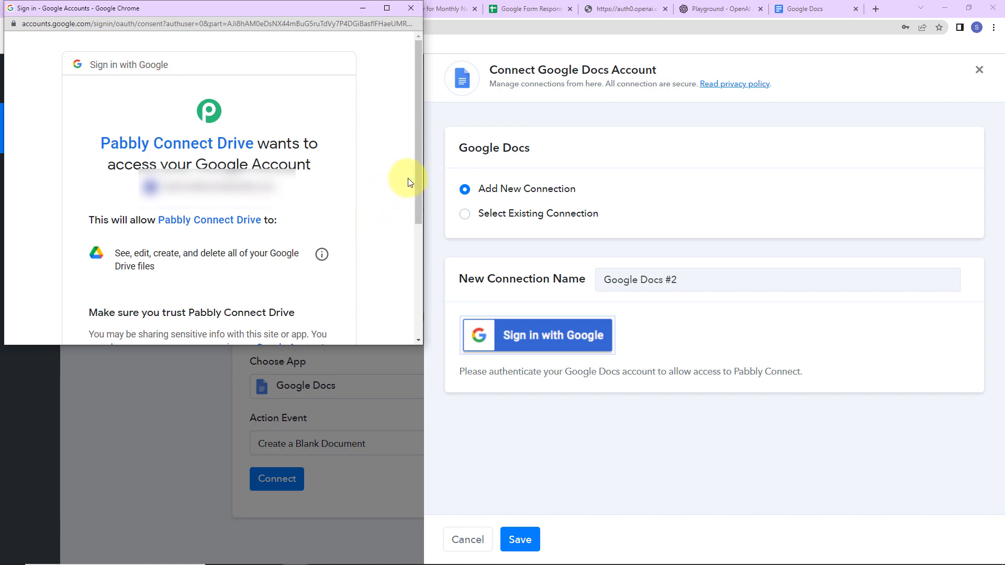
{"action": "left_click_drag", "start_coordinate": [416, 162], "coordinate": [413, 309]}
{"action": "left_click", "coordinate": [256, 264]}
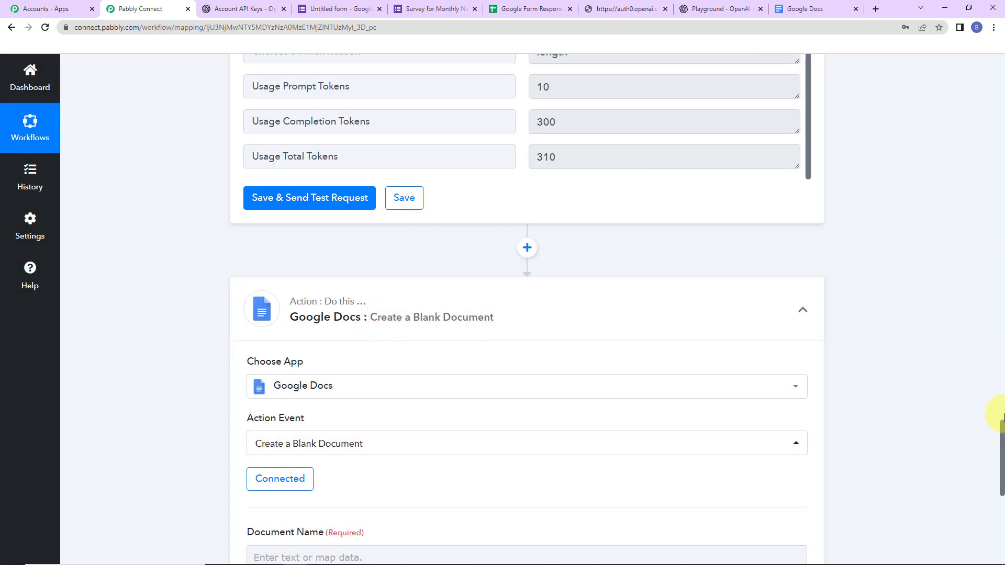
Map the form's Suggest A Topic answer into Document Name and send a test request
{"action": "left_click_drag", "start_coordinate": [1001, 431], "coordinate": [1000, 472]}
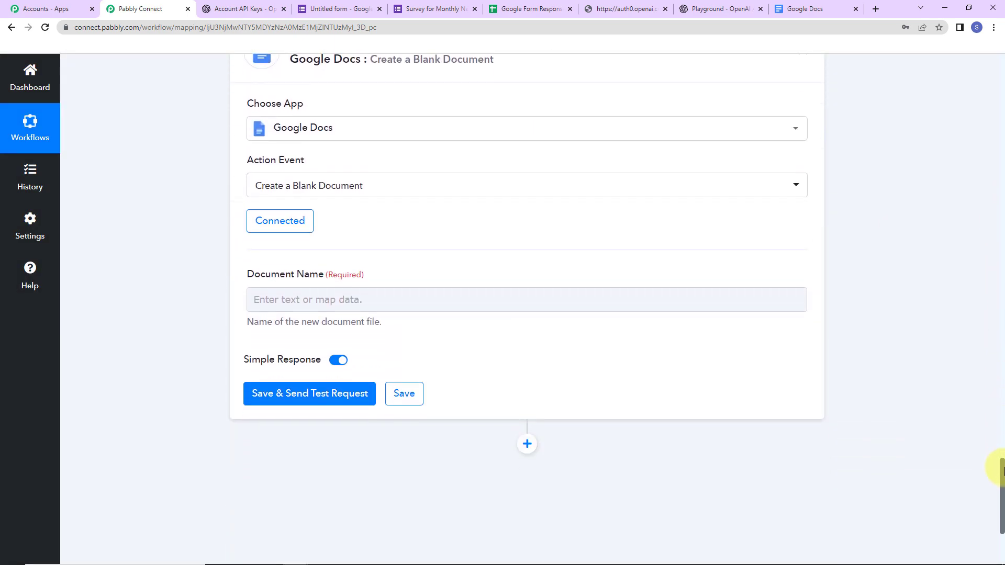
{"action": "left_click", "coordinate": [274, 302]}
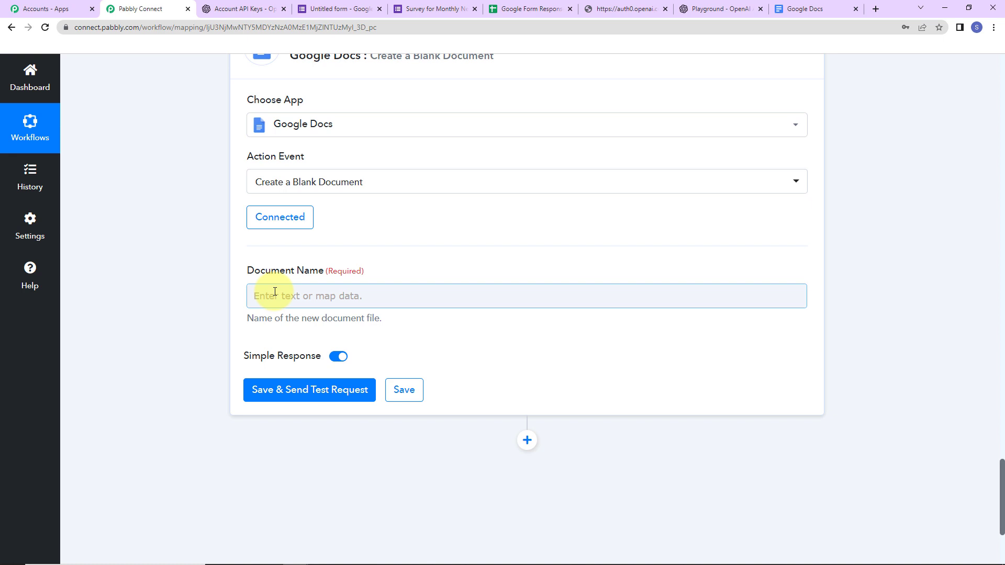
{"action": "left_click", "coordinate": [275, 292]}
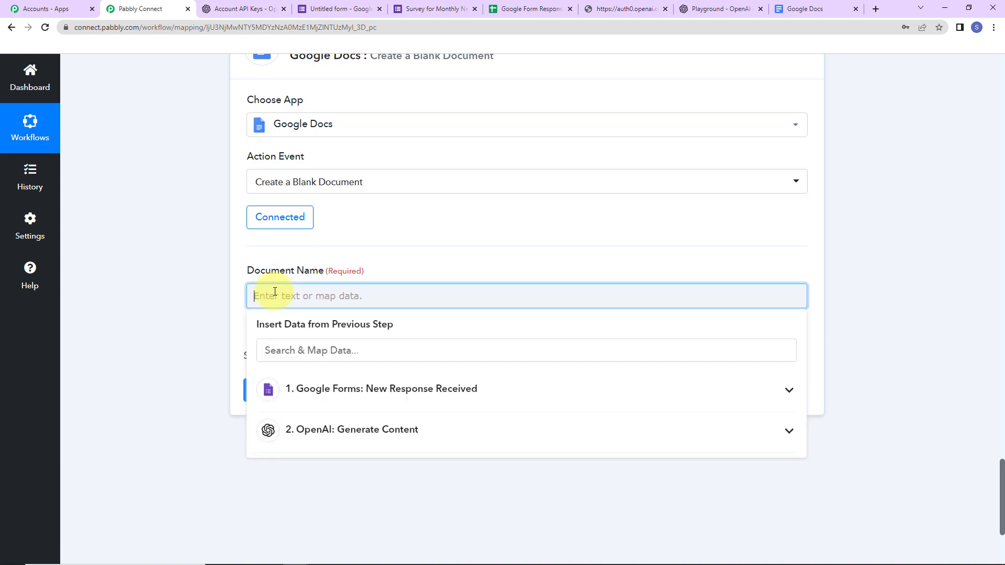
{"action": "left_click", "coordinate": [370, 406]}
{"action": "left_click", "coordinate": [380, 477]}
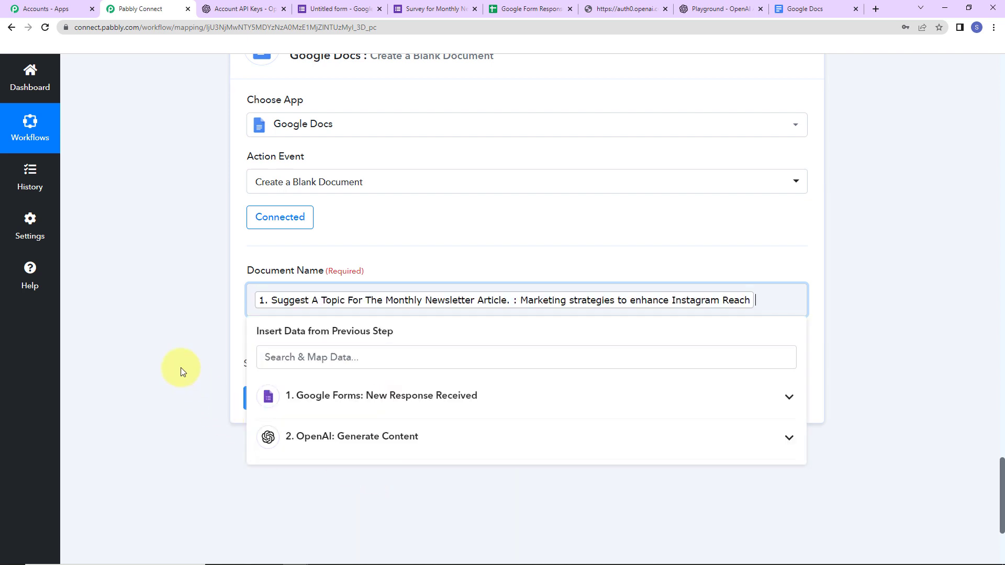
{"action": "left_click", "coordinate": [181, 369]}
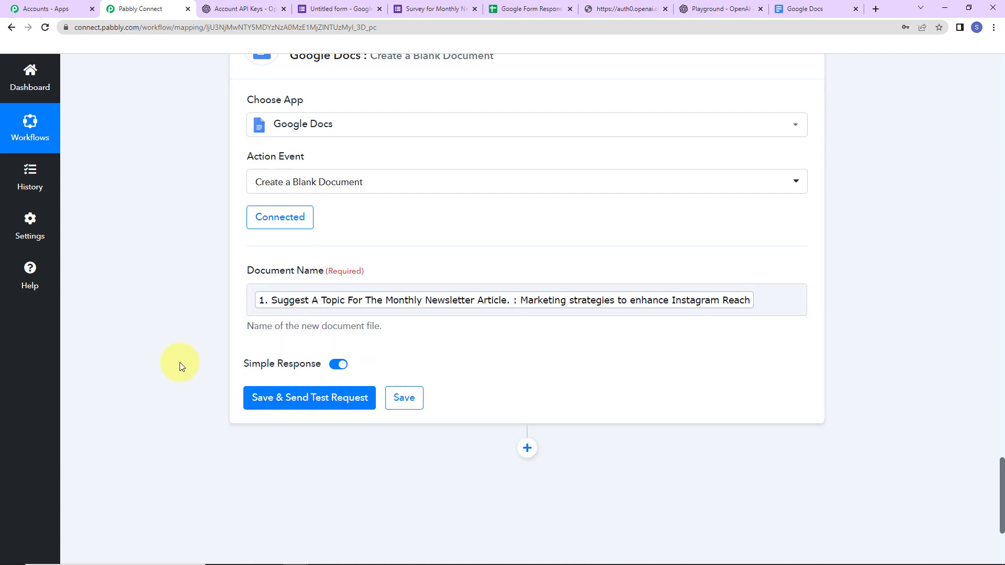
{"action": "left_click", "coordinate": [262, 398]}
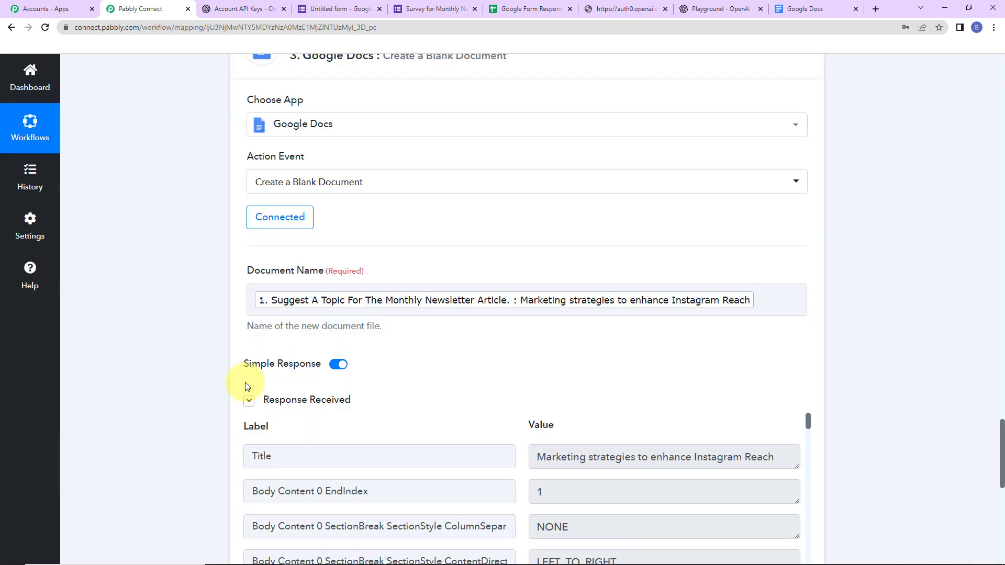
Confirm 'Marketing strategies to enhance Instagram Reach' is blank in Google Docs, then return to Pabbly Connect
{"action": "left_click", "coordinate": [808, 11]}
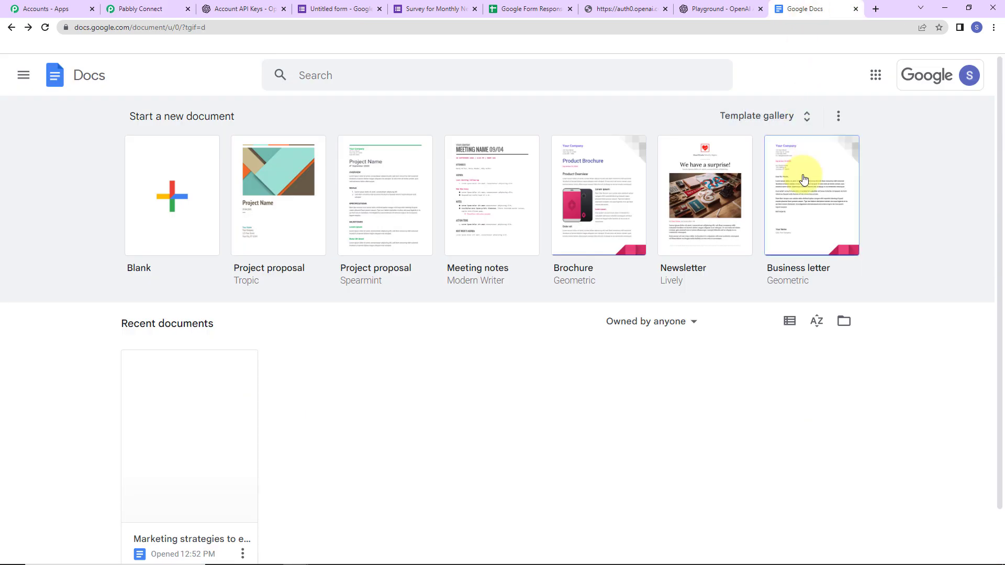
{"action": "scroll", "coordinate": [497, 416], "scroll_direction": "down", "scroll_amount": 1}
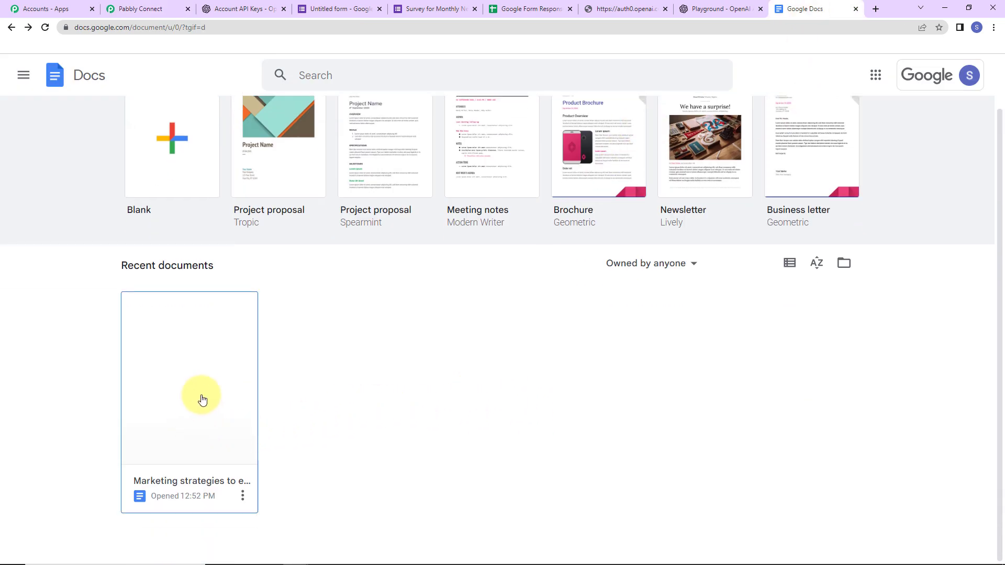
{"action": "left_click", "coordinate": [205, 397]}
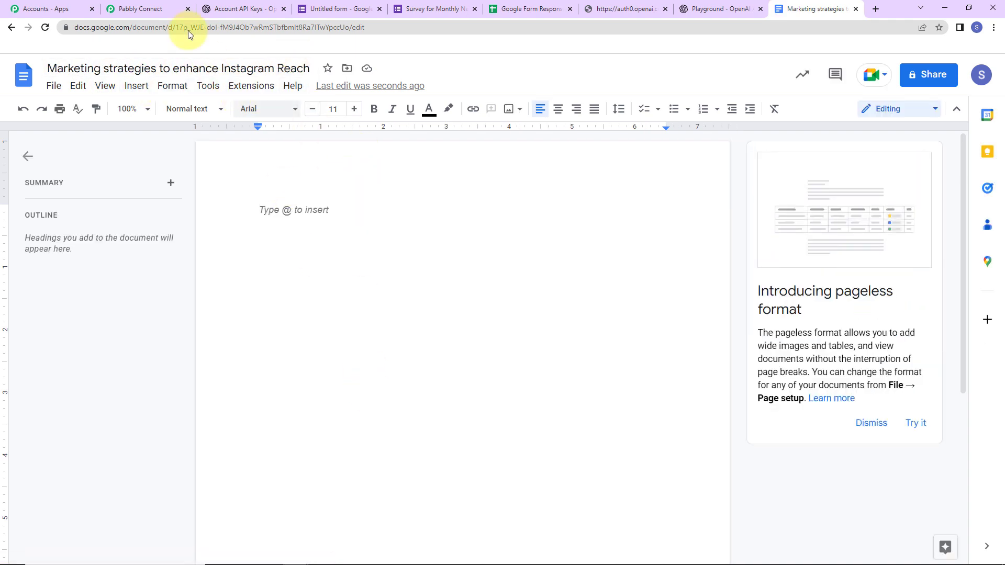
{"action": "left_click", "coordinate": [157, 9]}
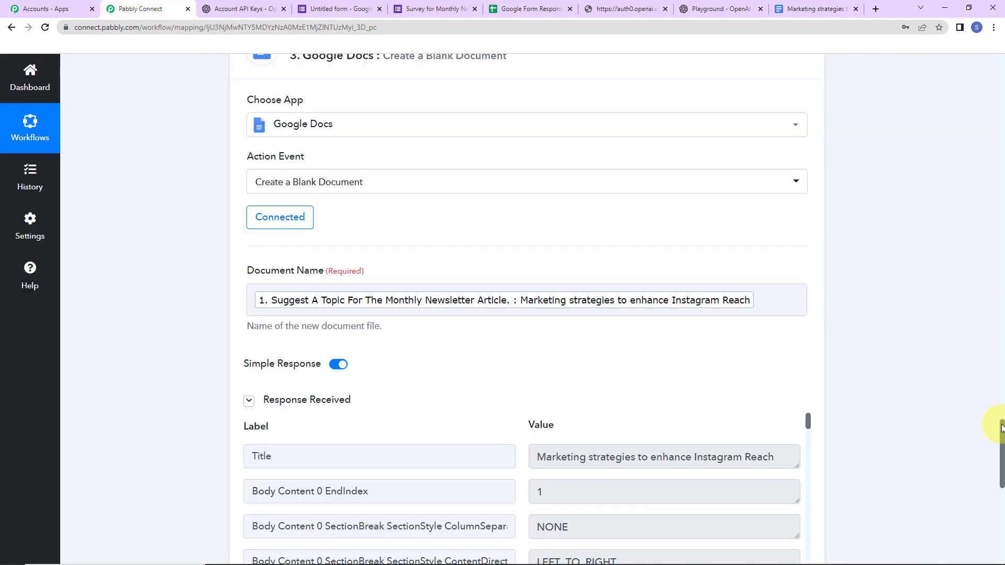
Add a Google Docs 'Append a Paragraph to a Document' step using the existing Google Docs connection
{"action": "left_click_drag", "start_coordinate": [1001, 428], "coordinate": [1002, 509]}
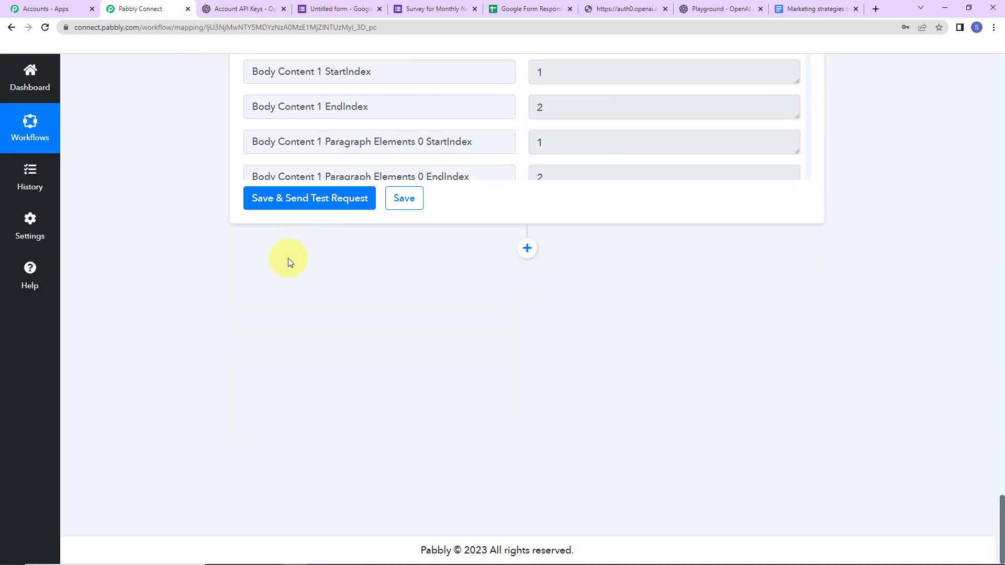
{"action": "left_click", "coordinate": [528, 249]}
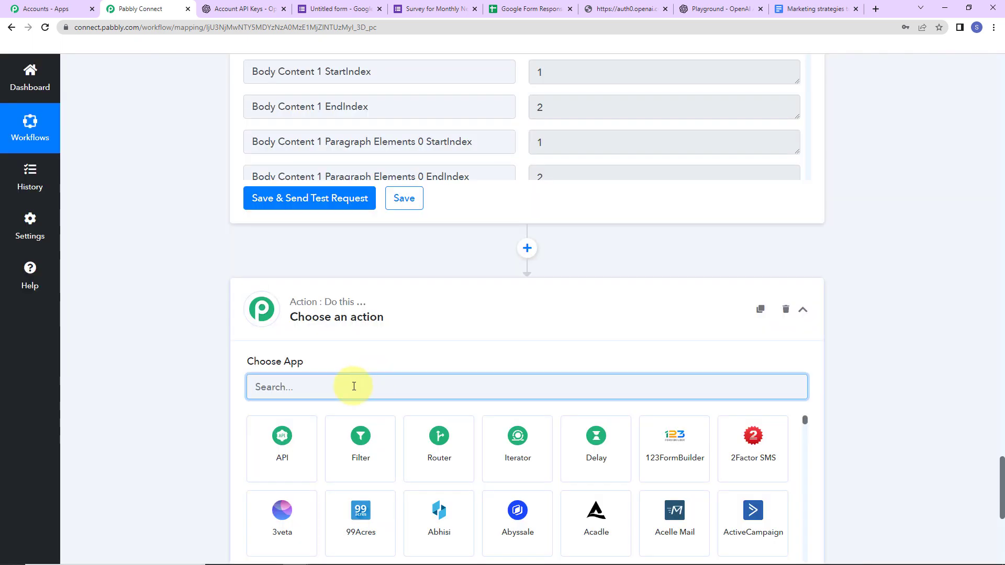
{"action": "type", "text": "goog"}
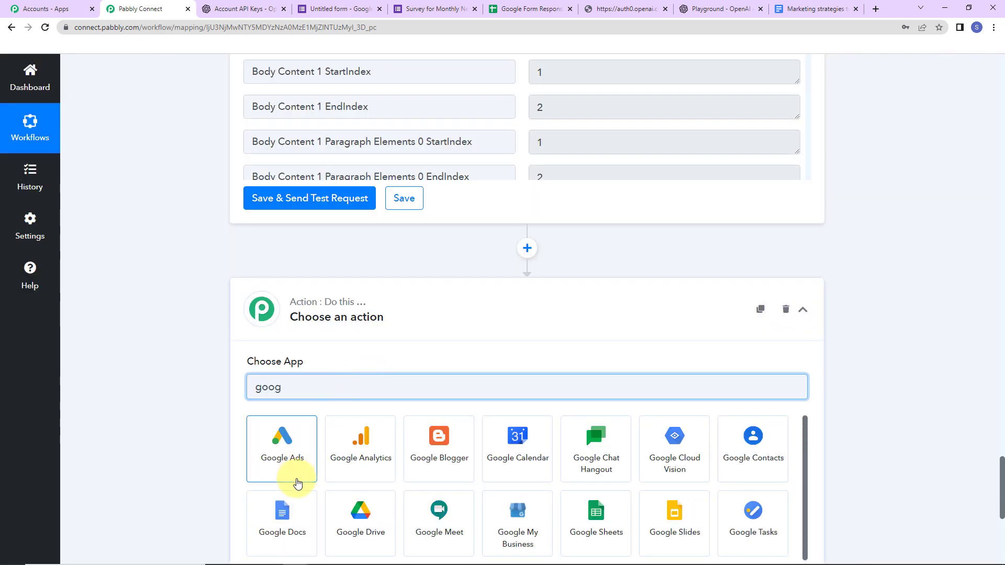
{"action": "left_click", "coordinate": [297, 511]}
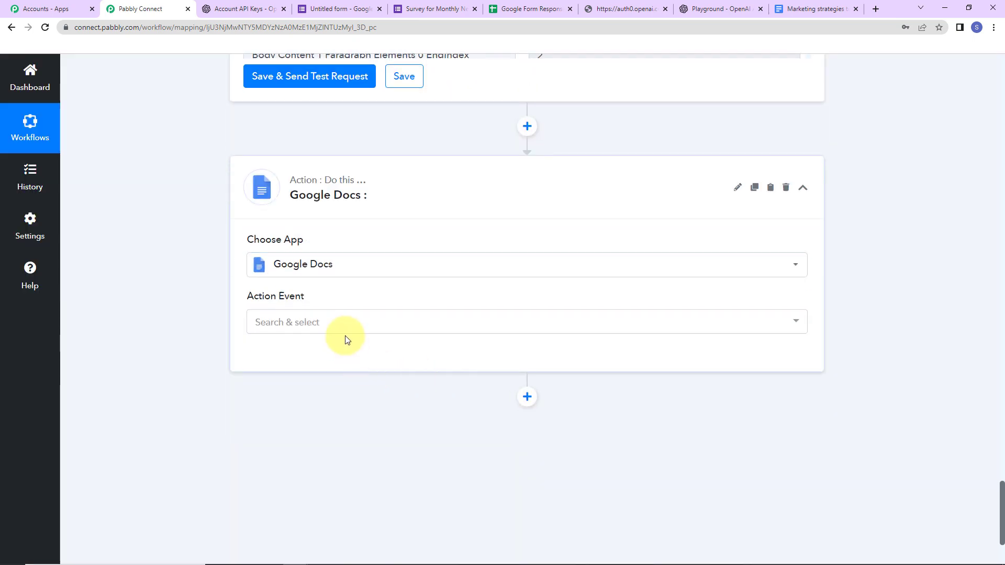
{"action": "left_click", "coordinate": [348, 325]}
{"action": "left_click", "coordinate": [320, 142]}
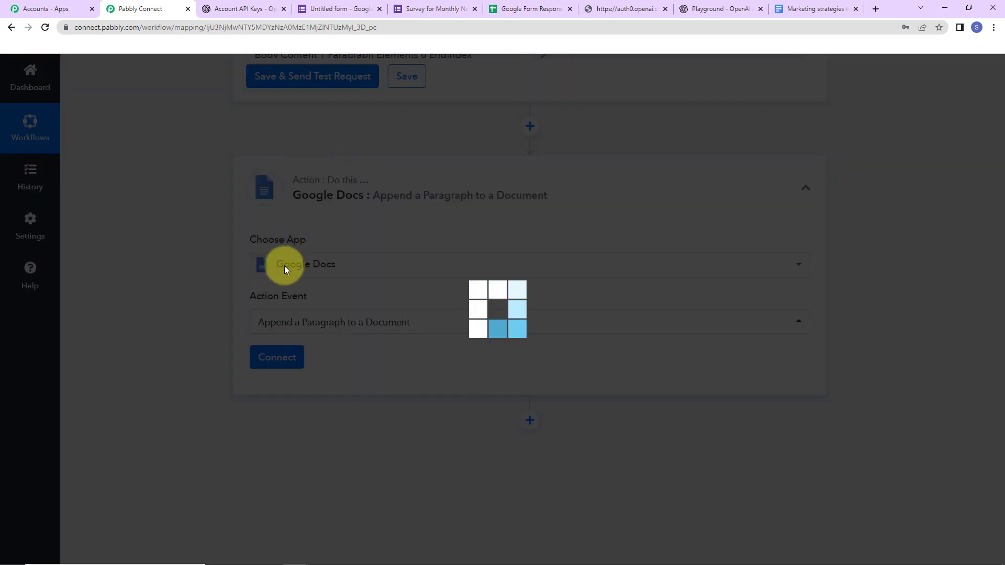
{"action": "left_click", "coordinate": [288, 365]}
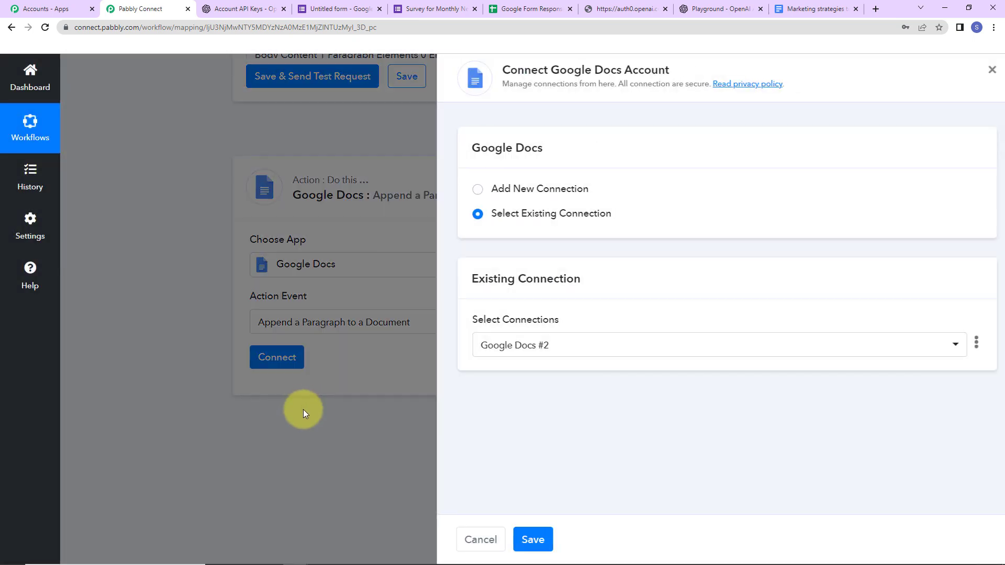
{"action": "left_click", "coordinate": [521, 539]}
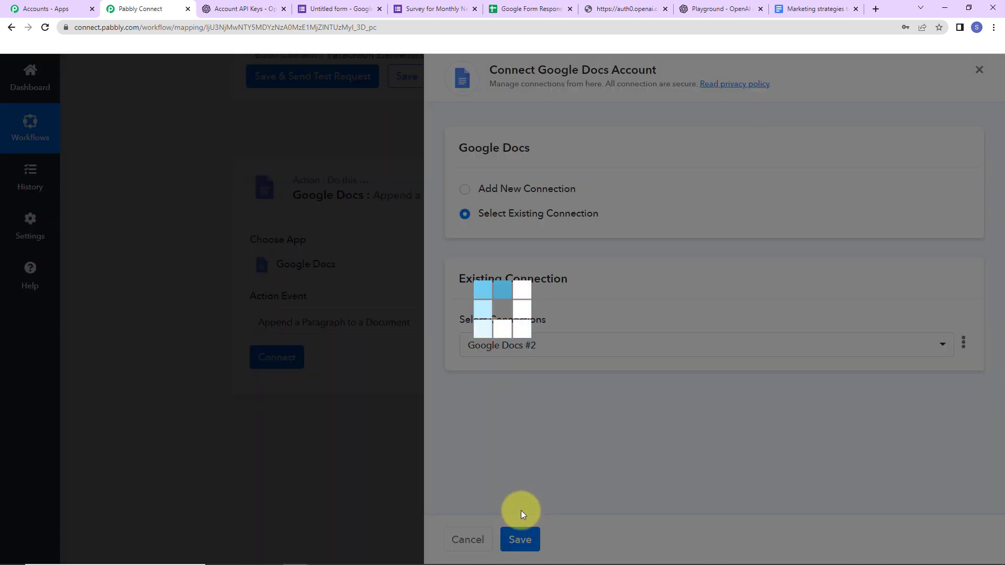
Replace the fixed document ID with the DocumentId from the blank document step
{"action": "scroll", "coordinate": [482, 394], "scroll_direction": "down", "scroll_amount": 5}
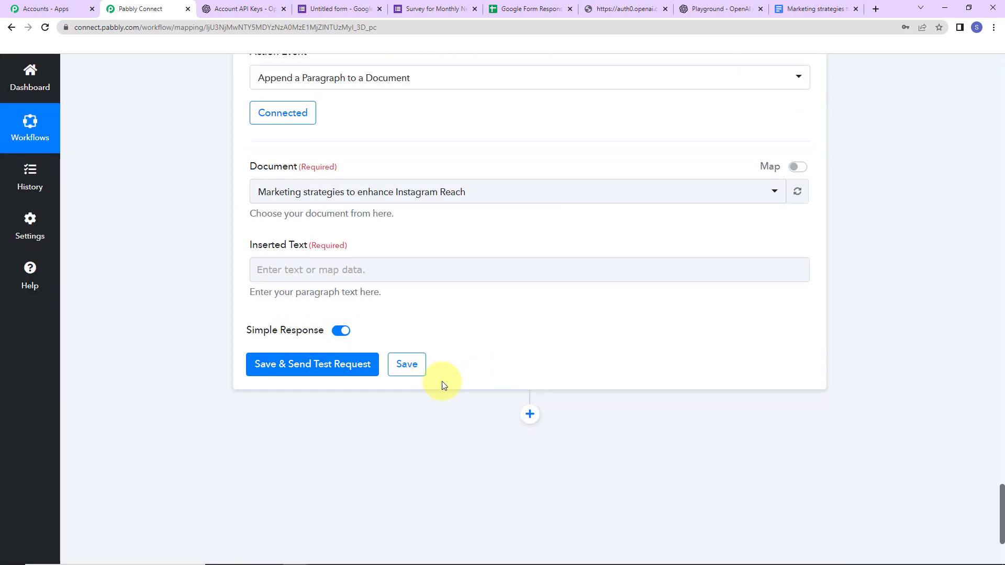
{"action": "left_click", "coordinate": [795, 168]}
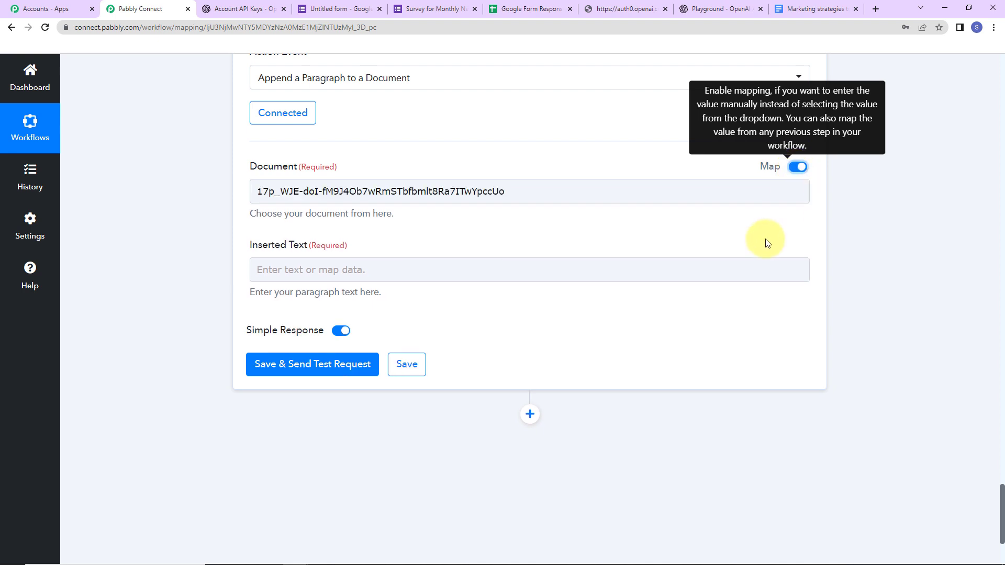
{"action": "triple_click", "coordinate": [516, 191]}
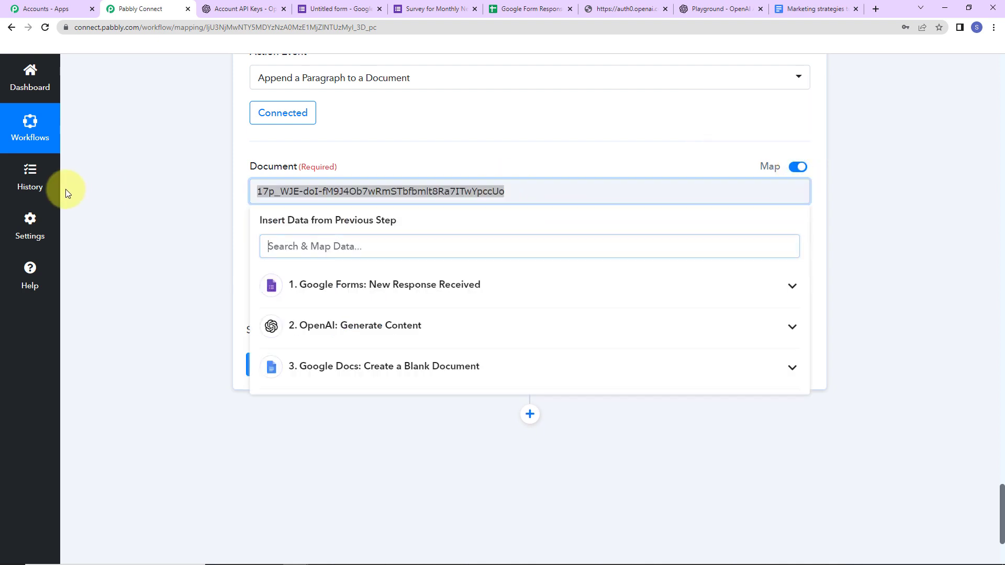
{"action": "key", "text": "BackSpace"}
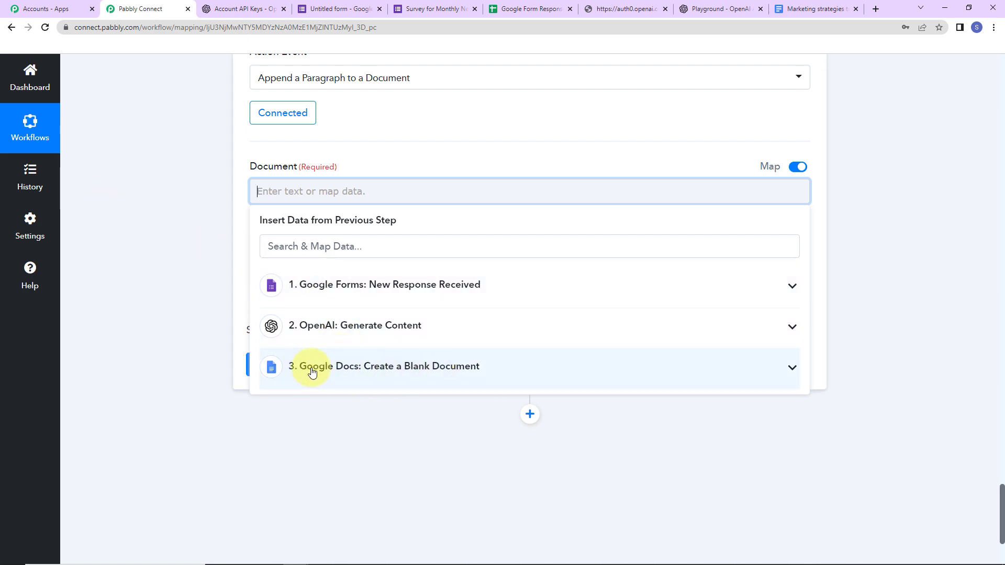
{"action": "left_click", "coordinate": [567, 376]}
{"action": "left_click_drag", "start_coordinate": [806, 272], "coordinate": [809, 551]}
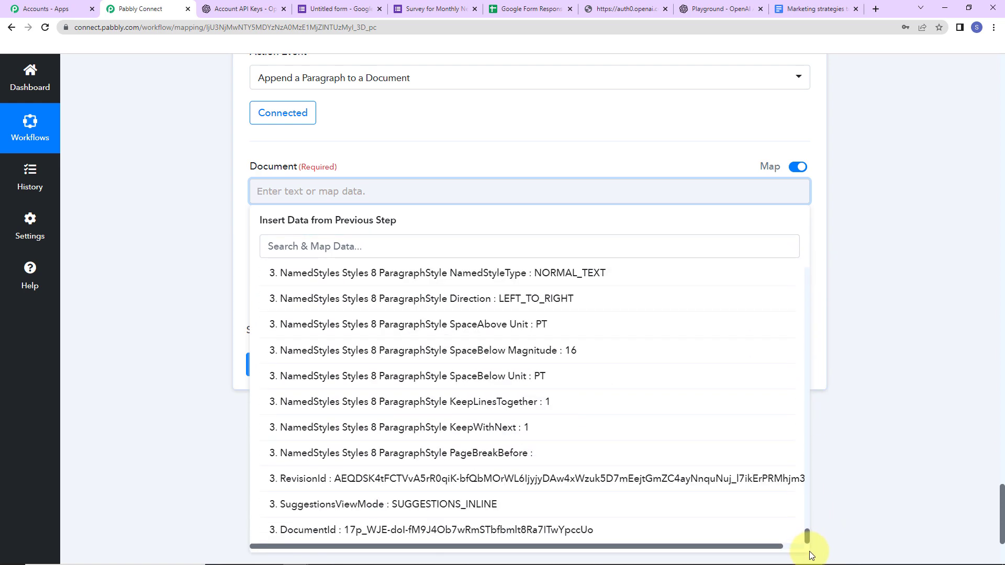
{"action": "left_click", "coordinate": [308, 535]}
{"action": "left_click", "coordinate": [327, 160]}
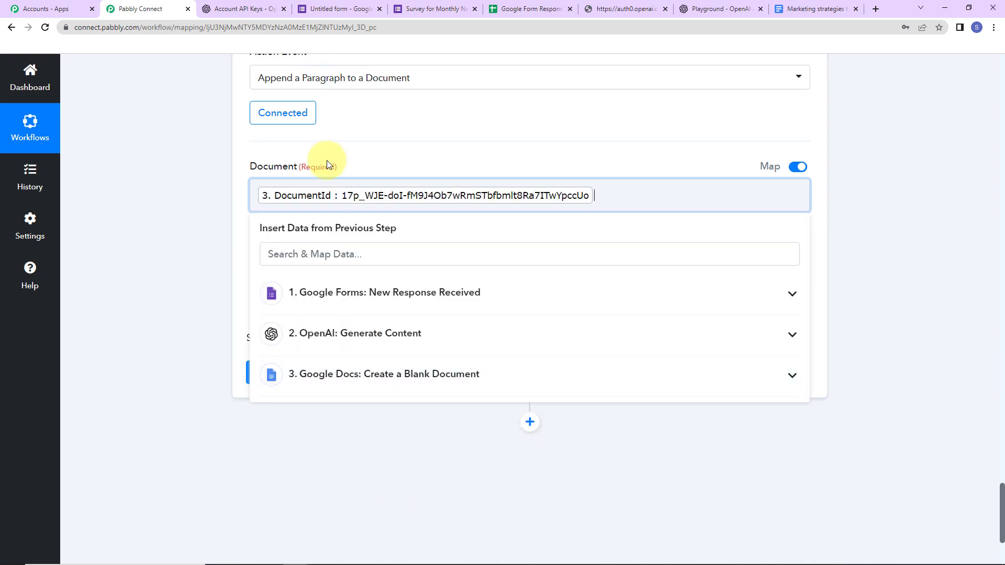
{"action": "left_click", "coordinate": [177, 260]}
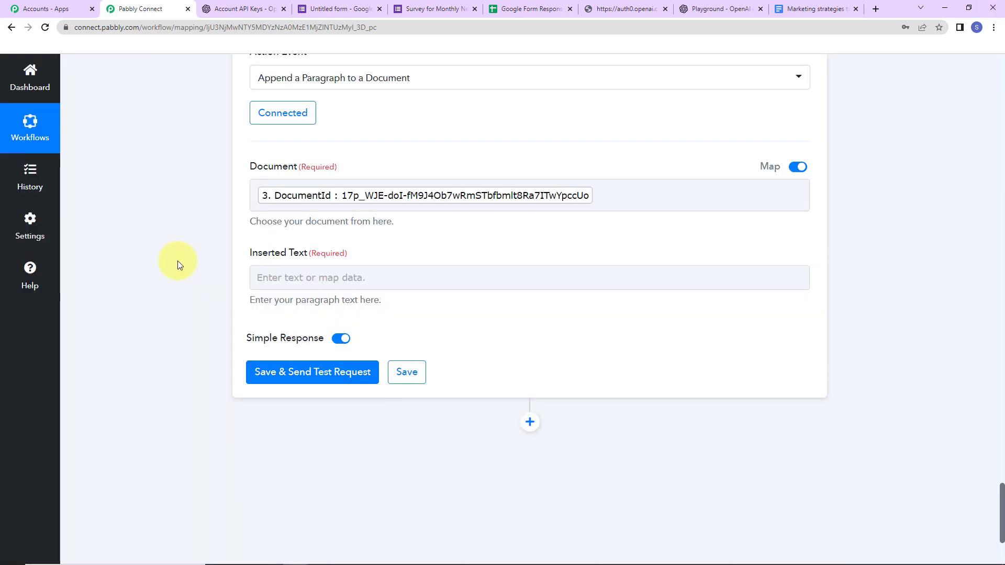
Map the OpenAI step's '2. Choices 0 Text' into the Inserted Text field
{"action": "left_click", "coordinate": [293, 278]}
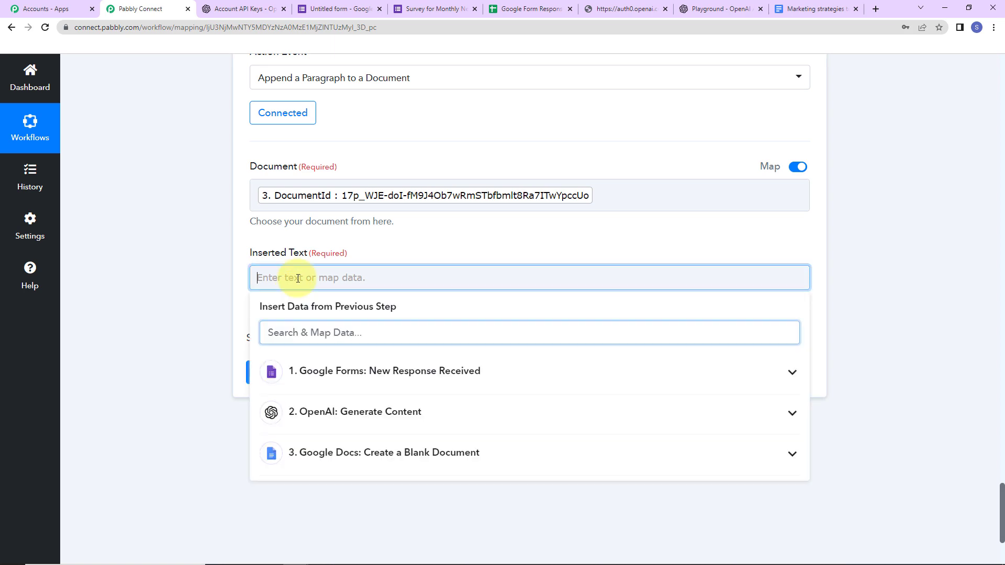
{"action": "left_click", "coordinate": [415, 414]}
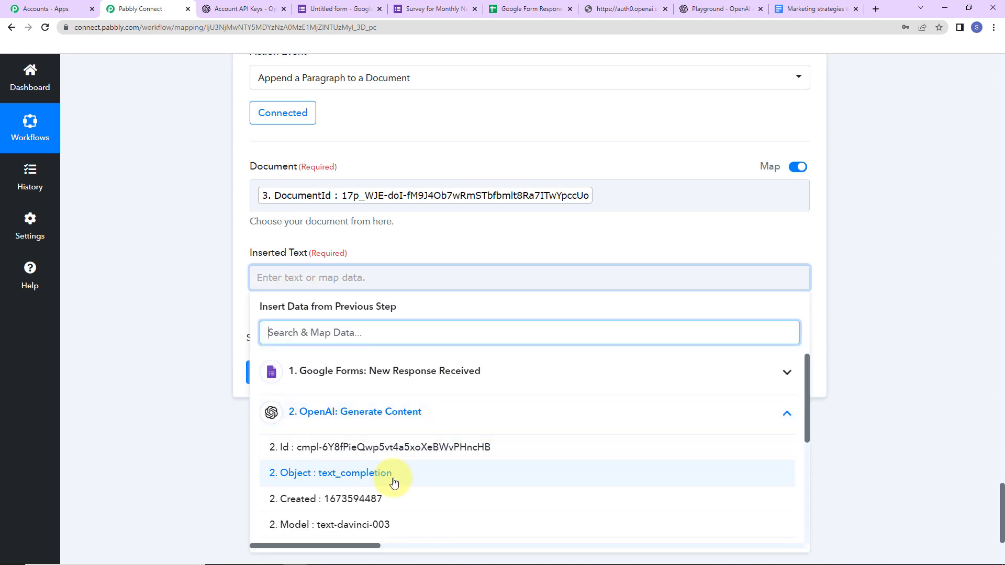
{"action": "scroll", "coordinate": [392, 478], "scroll_direction": "down", "scroll_amount": 2}
{"action": "left_click", "coordinate": [369, 429]}
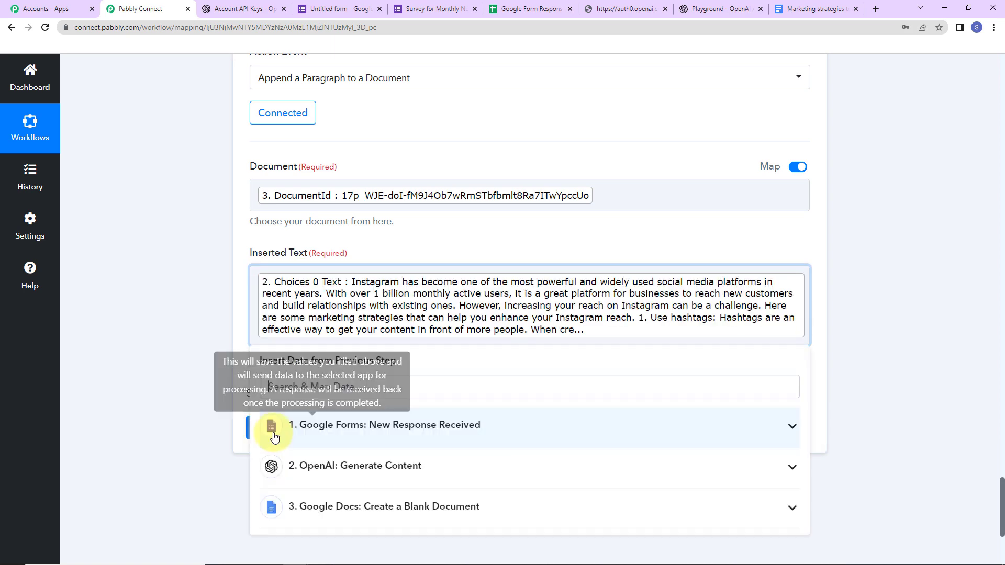
{"action": "left_click", "coordinate": [216, 382]}
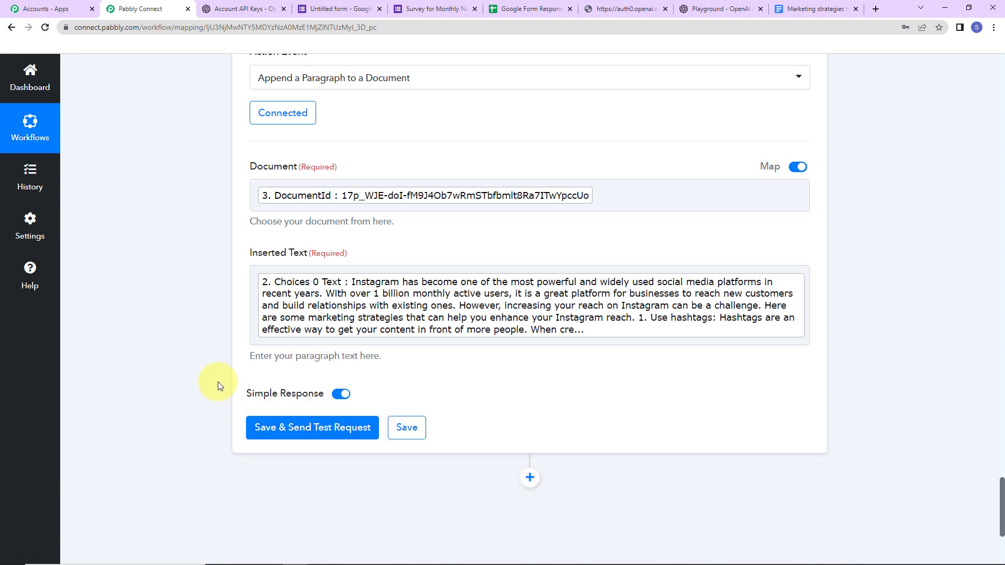
Save and test the append step, then view the article in the Marketing strategies document
{"action": "left_click", "coordinate": [270, 430]}
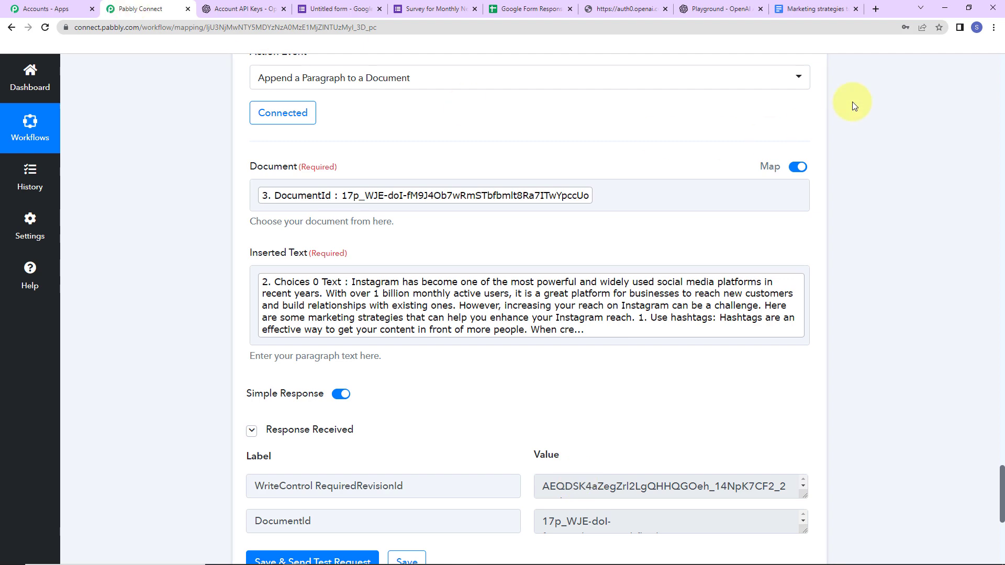
{"action": "left_click", "coordinate": [806, 10]}
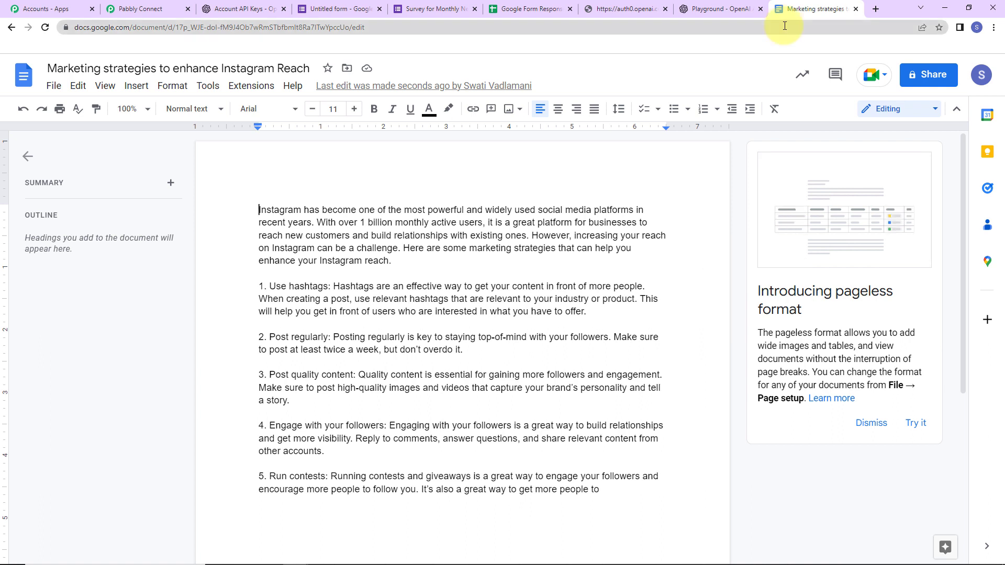
Start another survey response, entering a full name and a contact number
{"action": "left_click", "coordinate": [423, 12]}
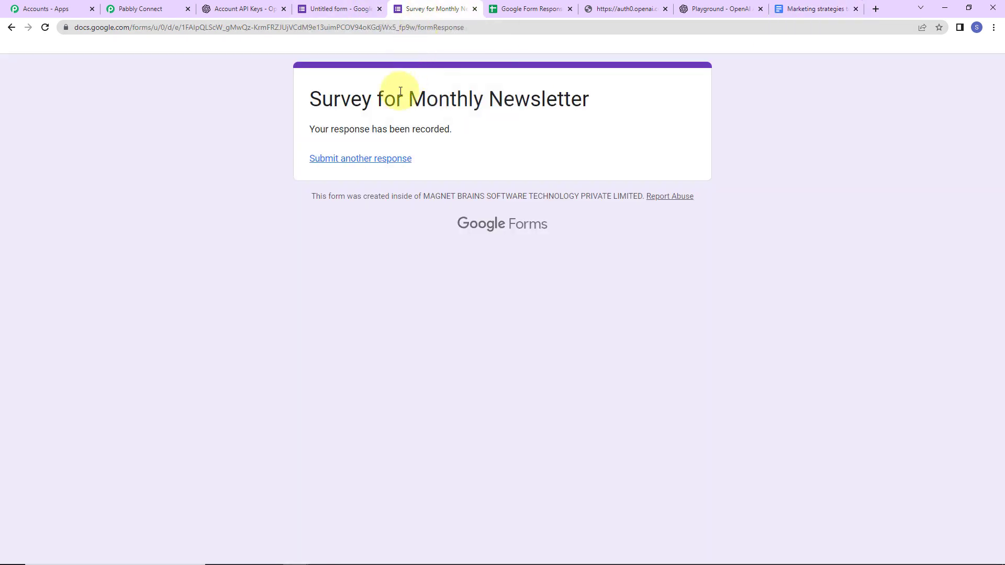
{"action": "left_click", "coordinate": [359, 159]}
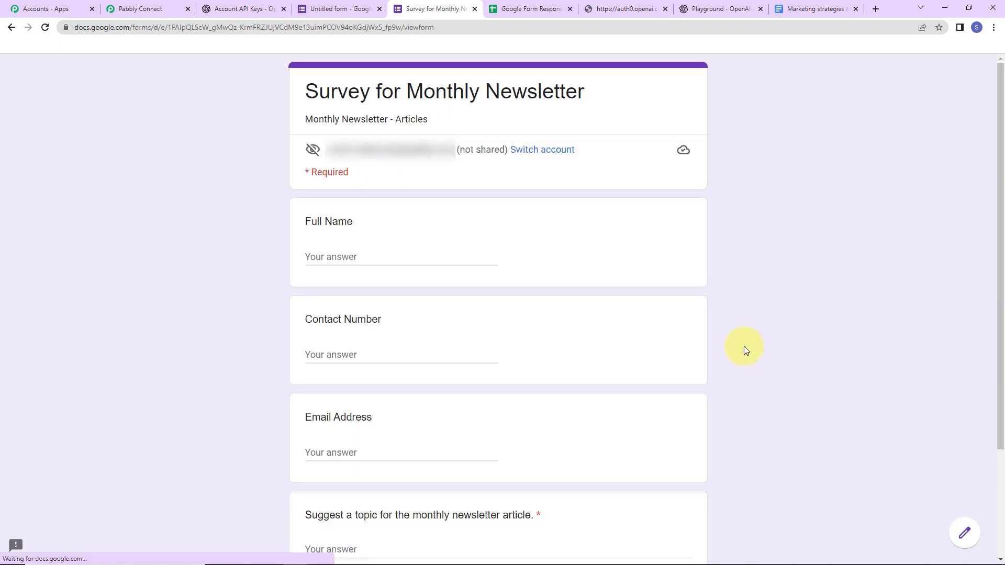
{"action": "left_click", "coordinate": [319, 256]}
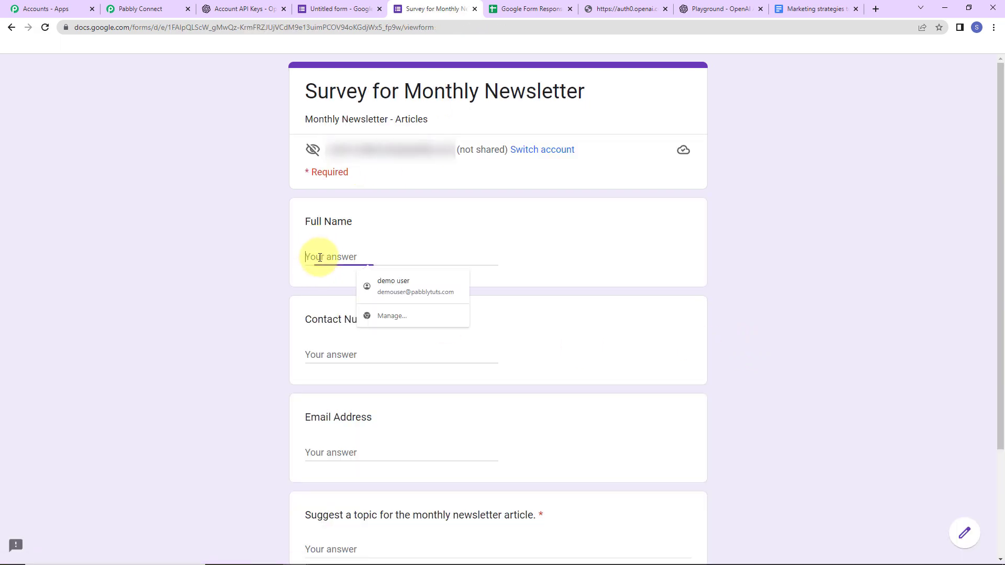
{"action": "type", "text": "Test User"}
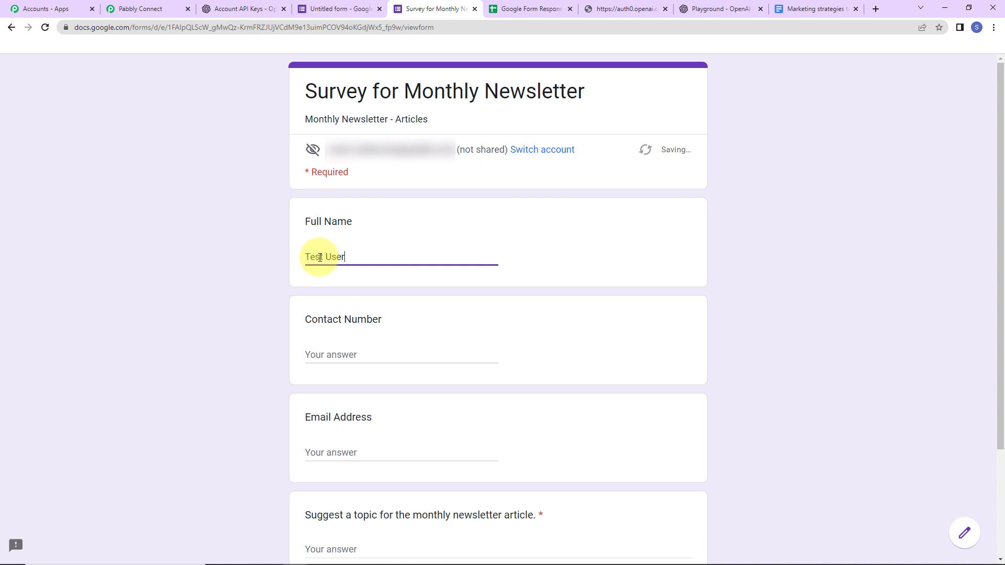
{"action": "key", "text": "Tab"}
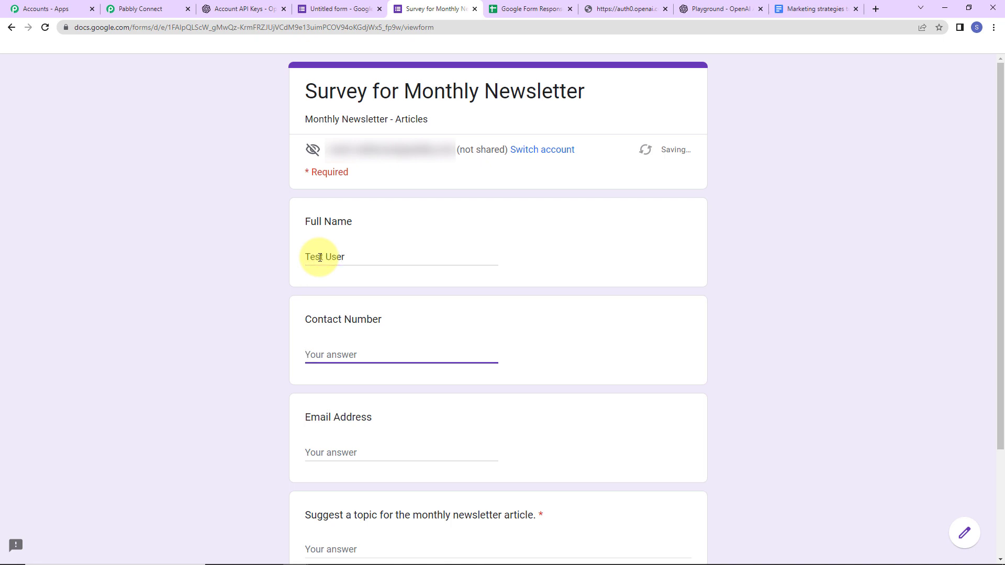
{"action": "type", "text": "111111111"}
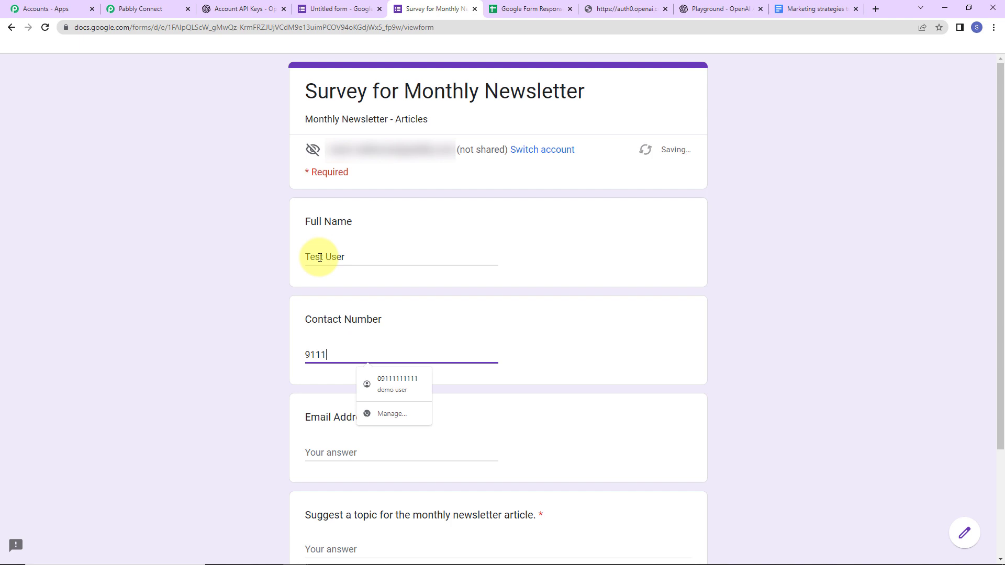
Enter an email address and the topic 'Why has Instagram become so popular?', then submit
{"action": "left_click", "coordinate": [330, 449]}
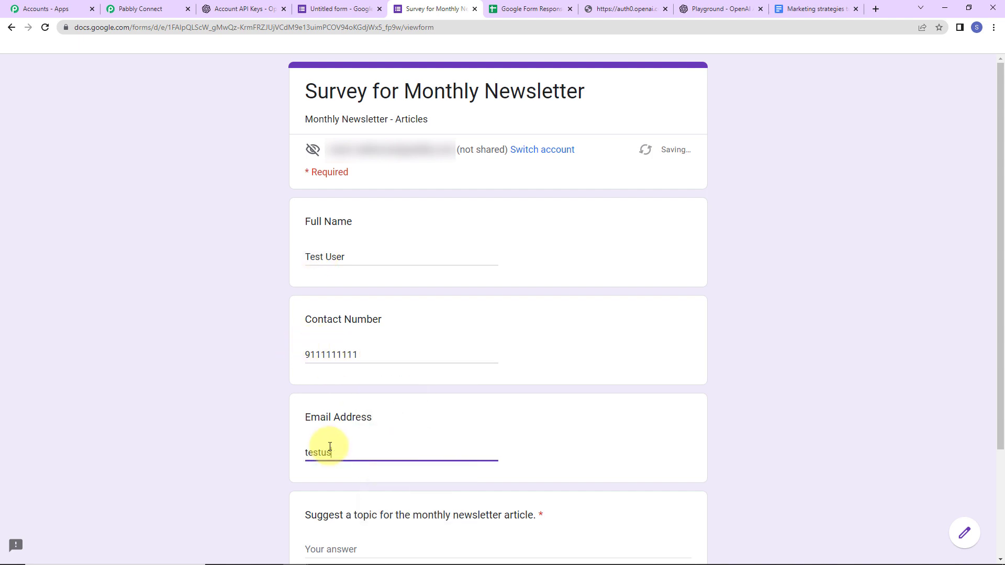
{"action": "scroll", "coordinate": [263, 476], "scroll_direction": "down", "scroll_amount": 3}
{"action": "left_click", "coordinate": [354, 410]}
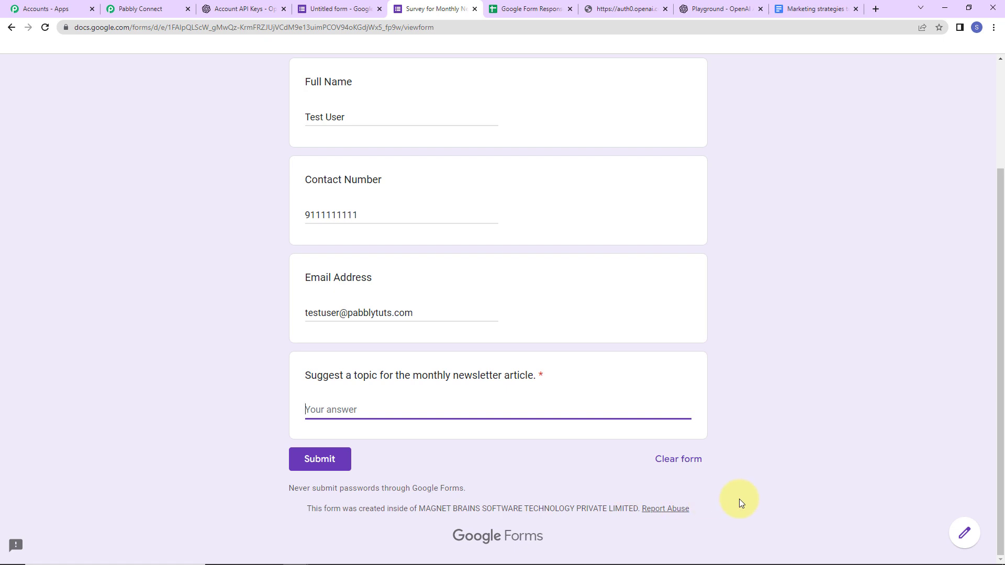
{"action": "type", "text": "Why has Instagram become so p"}
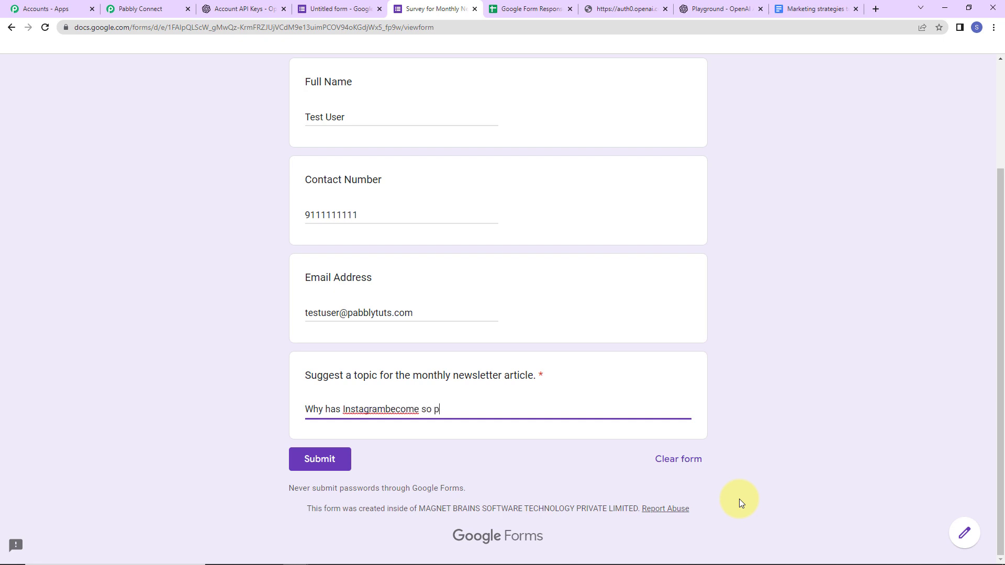
{"action": "type", "text": "opular?"}
{"action": "left_click", "coordinate": [386, 409]}
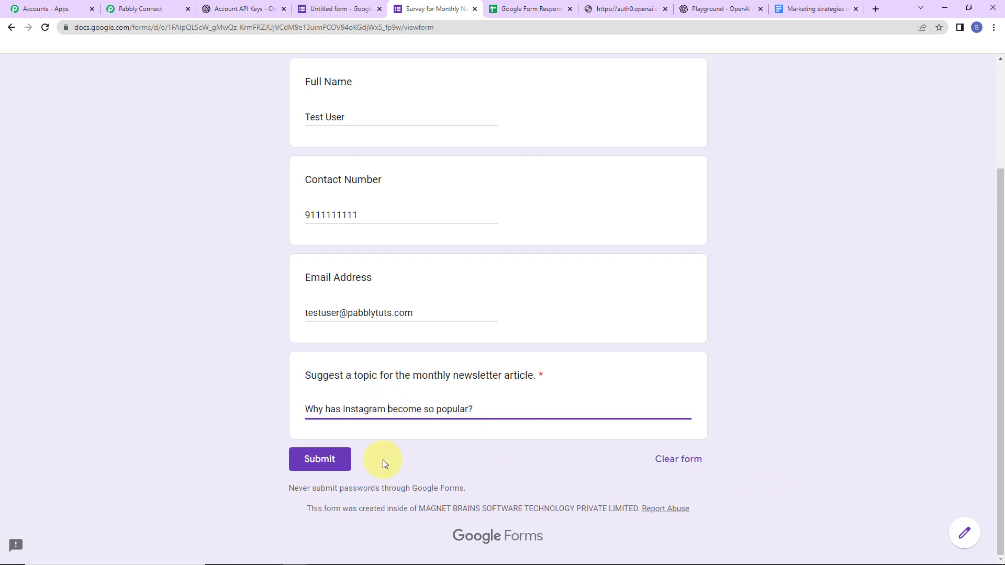
{"action": "left_click", "coordinate": [328, 461]}
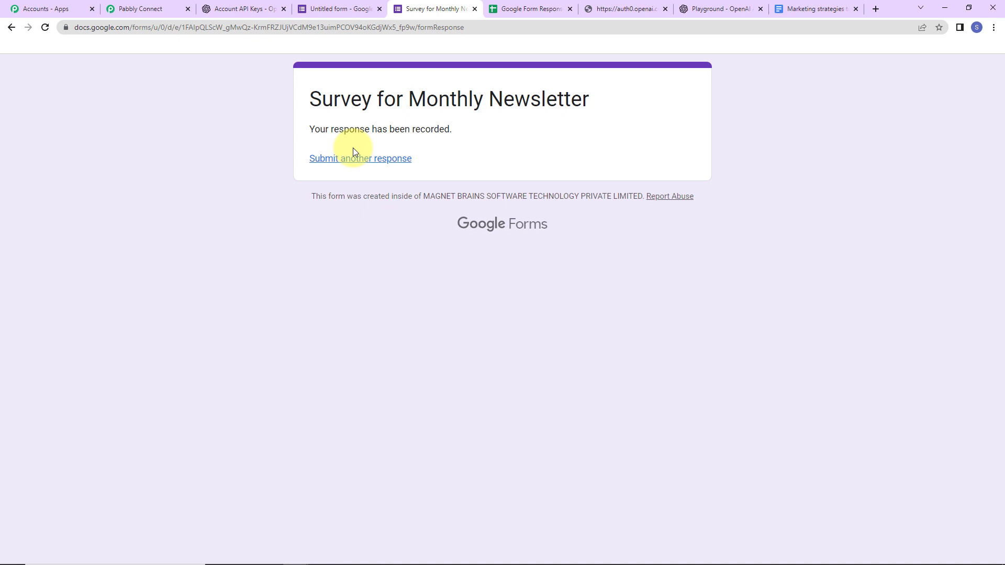
Check the new response row, open the 'Why has Instagram become so popular?' document, then return to Pabbly
{"action": "left_click", "coordinate": [542, 11]}
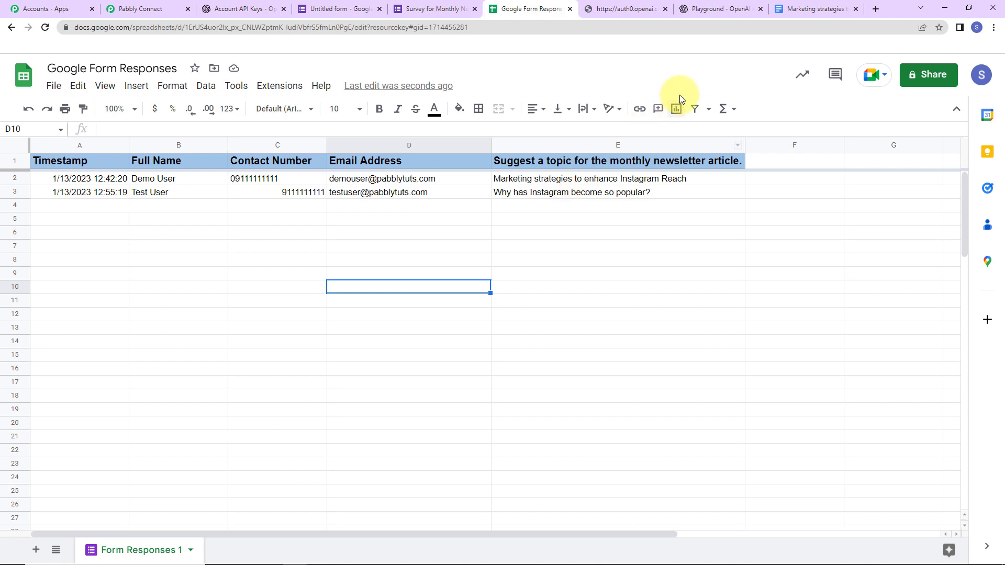
{"action": "left_click", "coordinate": [811, 10]}
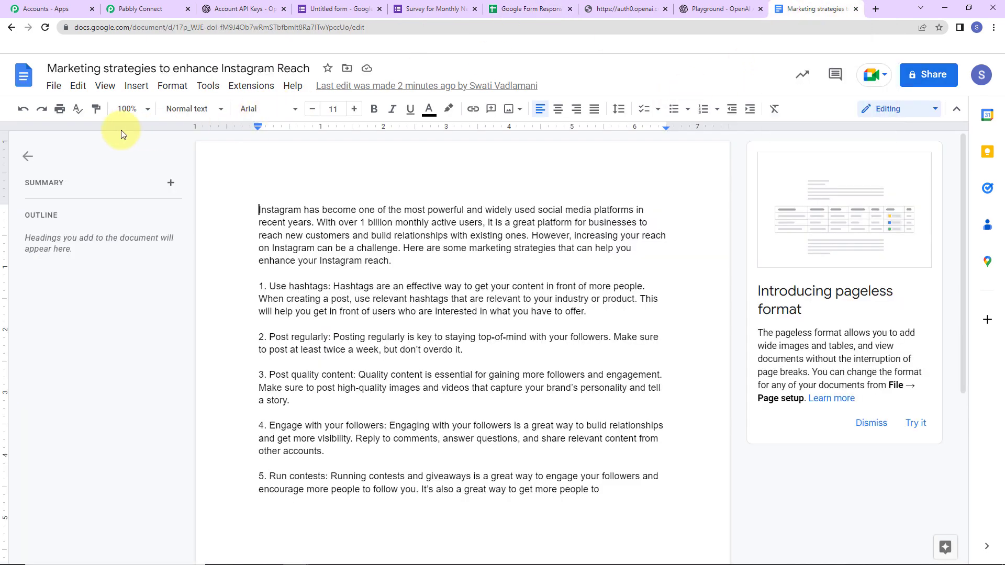
{"action": "left_click", "coordinate": [23, 70]}
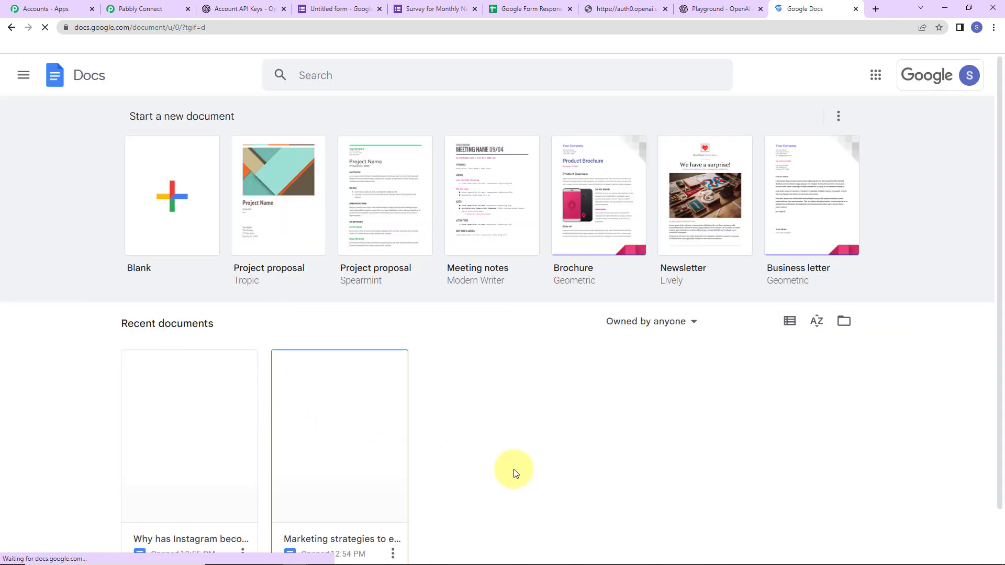
{"action": "scroll", "coordinate": [500, 478], "scroll_direction": "down", "scroll_amount": 1}
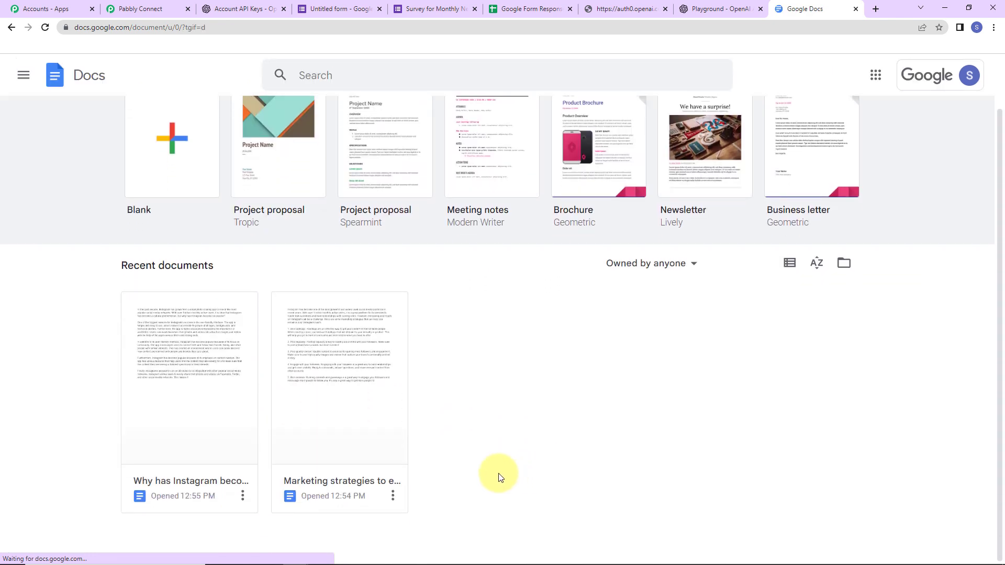
{"action": "left_click", "coordinate": [199, 448]}
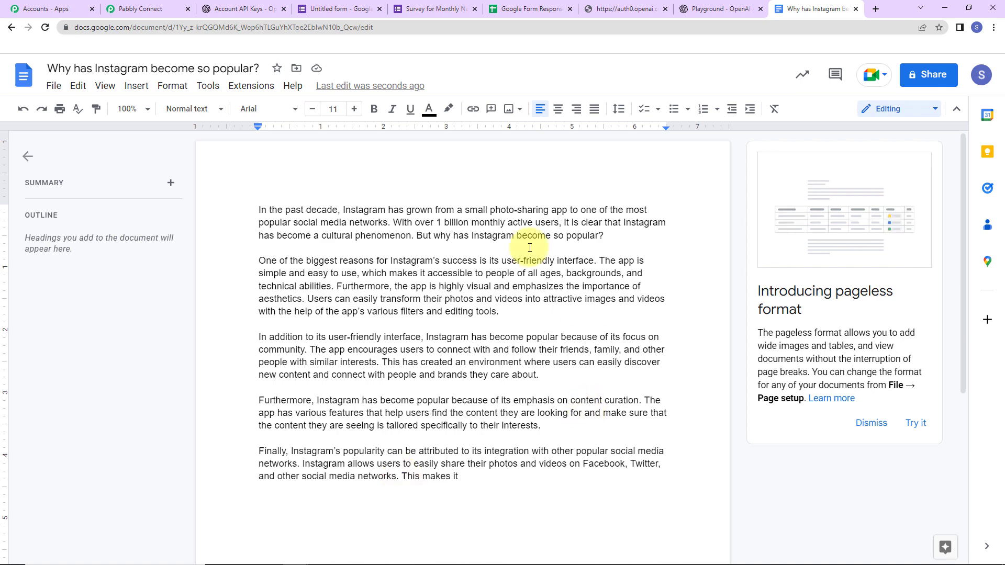
{"action": "left_click", "coordinate": [149, 9]}
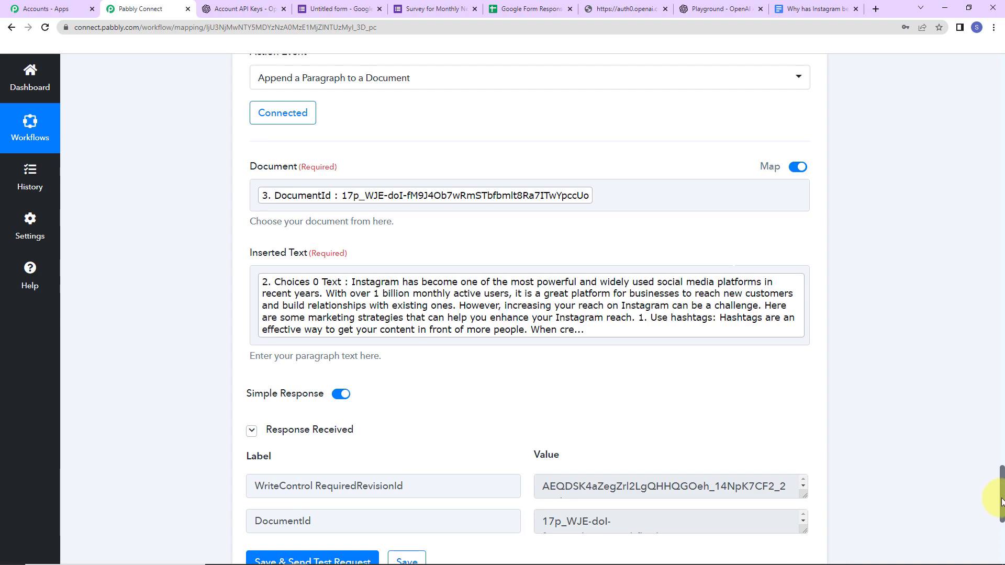
Collapse the Google Forms trigger, OpenAI Generate Content, Create a Blank Document and Append a Paragraph steps
{"action": "left_click_drag", "start_coordinate": [1001, 501], "coordinate": [937, 80]}
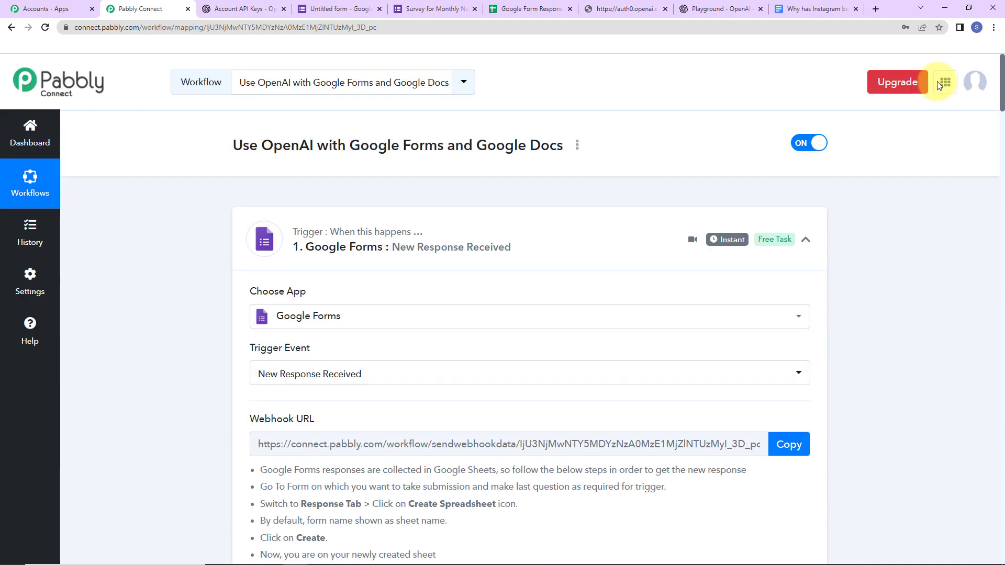
{"action": "left_click", "coordinate": [805, 243]}
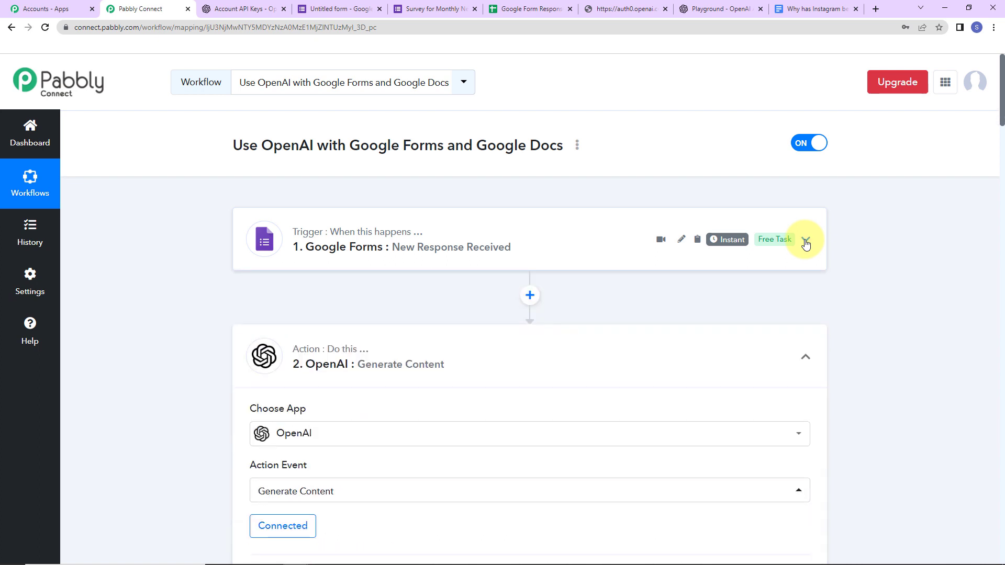
{"action": "left_click", "coordinate": [804, 360]}
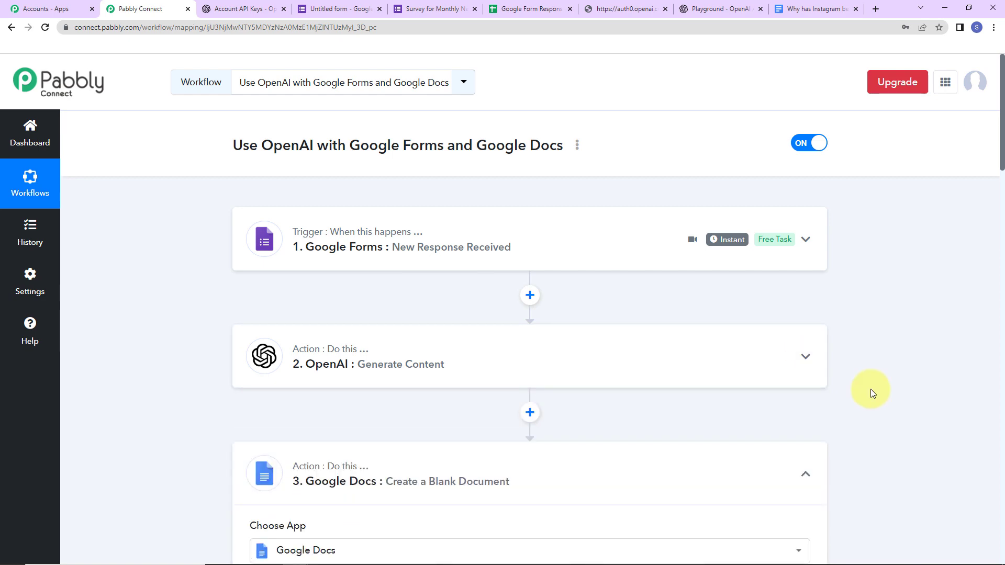
{"action": "scroll", "coordinate": [871, 389], "scroll_direction": "down", "scroll_amount": 3}
{"action": "scroll", "coordinate": [871, 389], "scroll_direction": "up", "scroll_amount": 1}
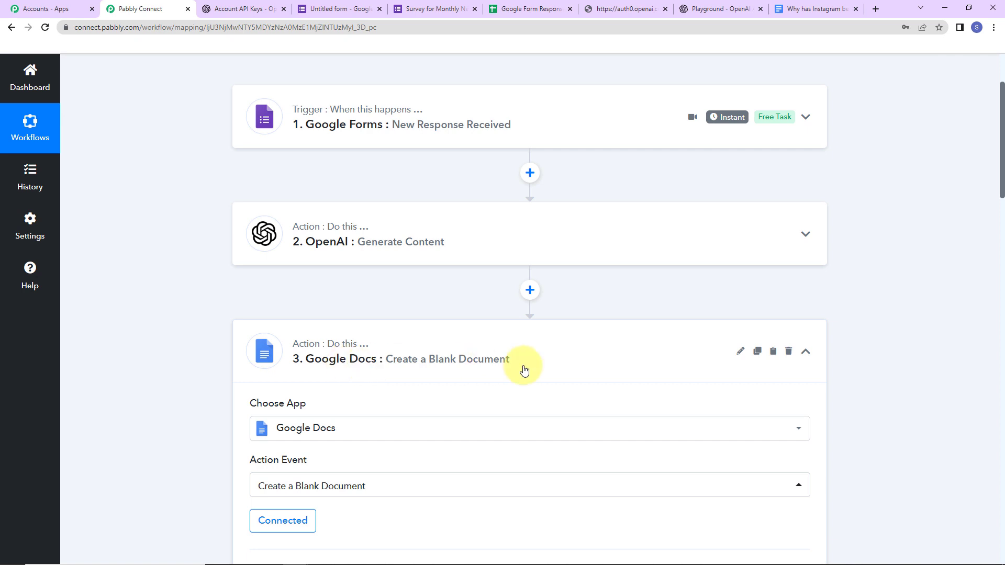
{"action": "left_click", "coordinate": [806, 351]}
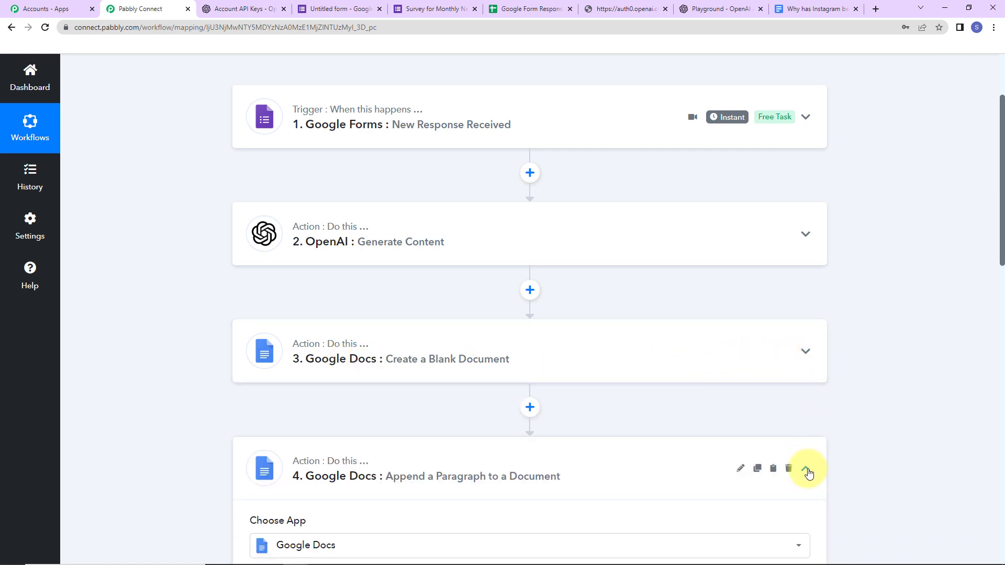
{"action": "left_click", "coordinate": [806, 470]}
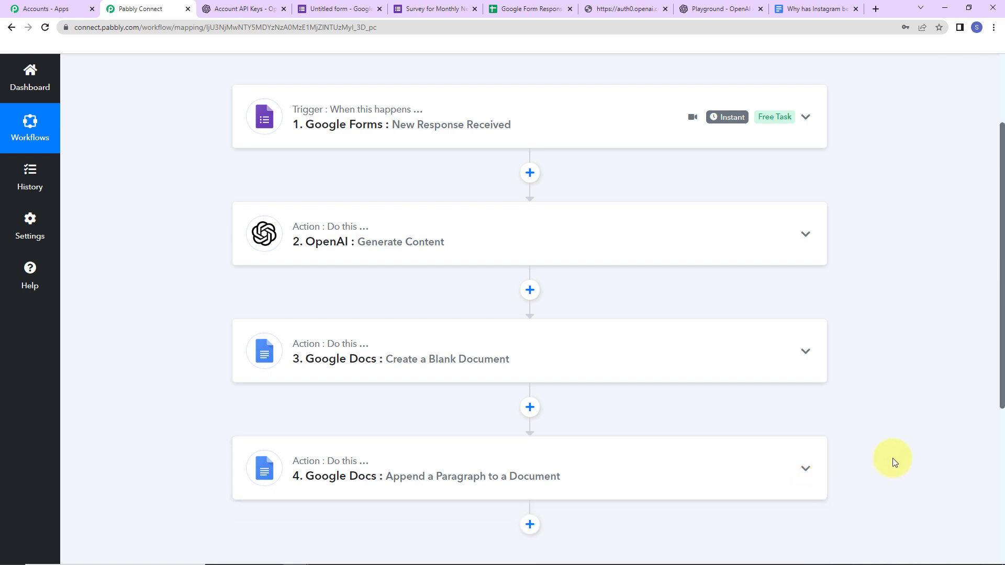